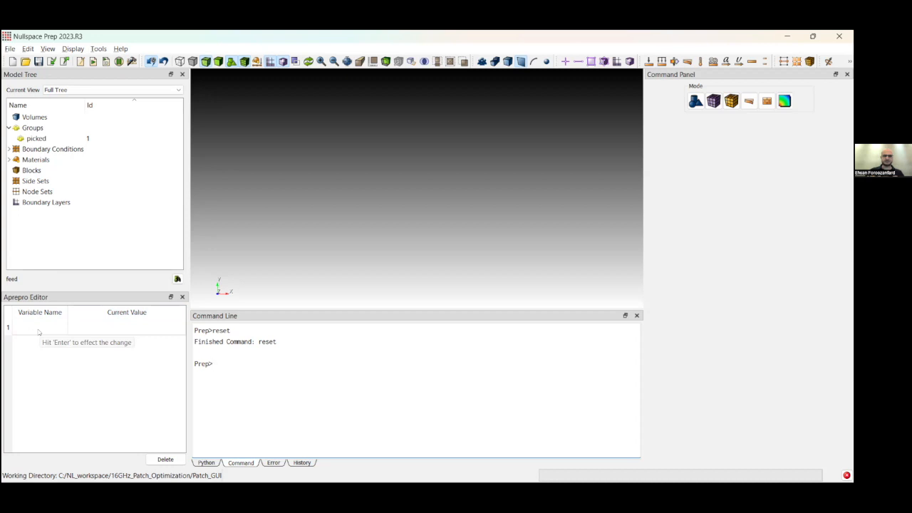
Define an Aprepro variable named sub_h with the value 31
{"action": "double_click", "coordinate": [40, 327]}
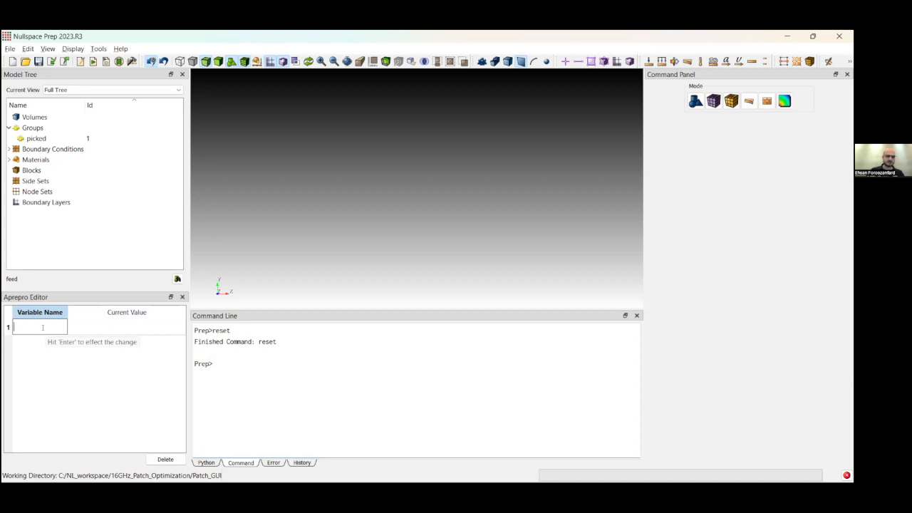
{"action": "type", "text": "sub_h"}
{"action": "key", "text": "Return"}
{"action": "double_click", "coordinate": [120, 325]}
{"action": "type", "text": "31"}
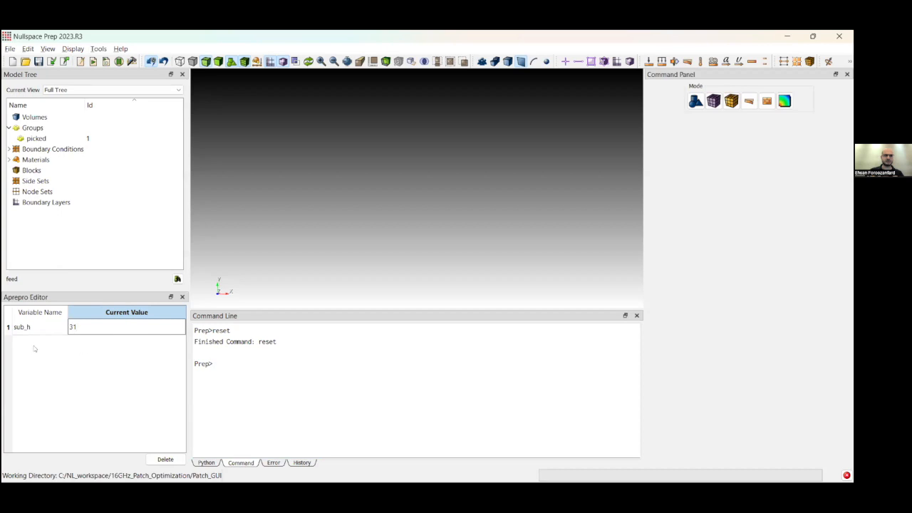
{"action": "key", "text": "Return"}
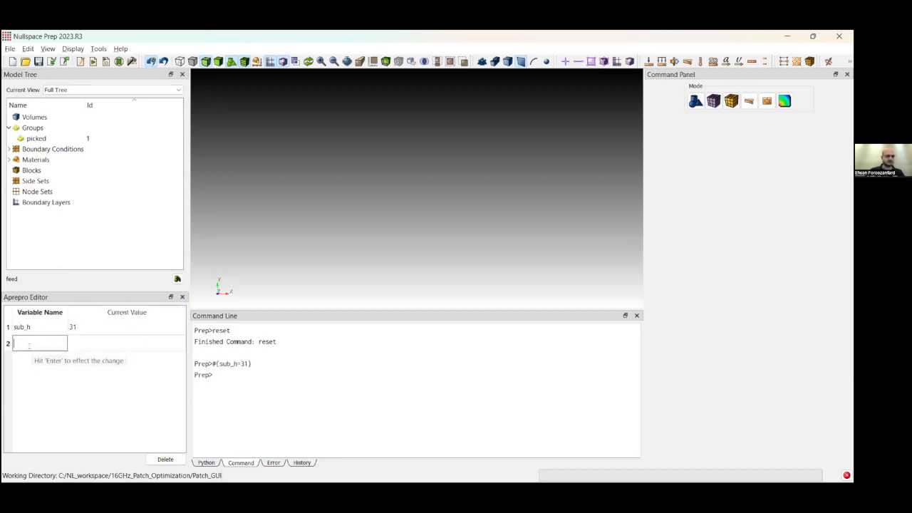
Define a second Aprepro variable named sub_w with the value 787
{"action": "type", "text": "sub_"}
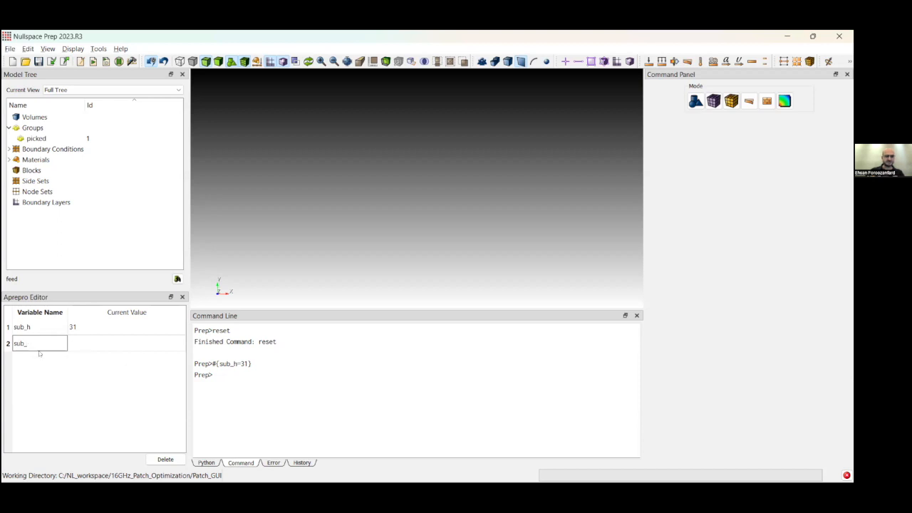
{"action": "type", "text": "w"}
{"action": "left_click", "coordinate": [90, 343]}
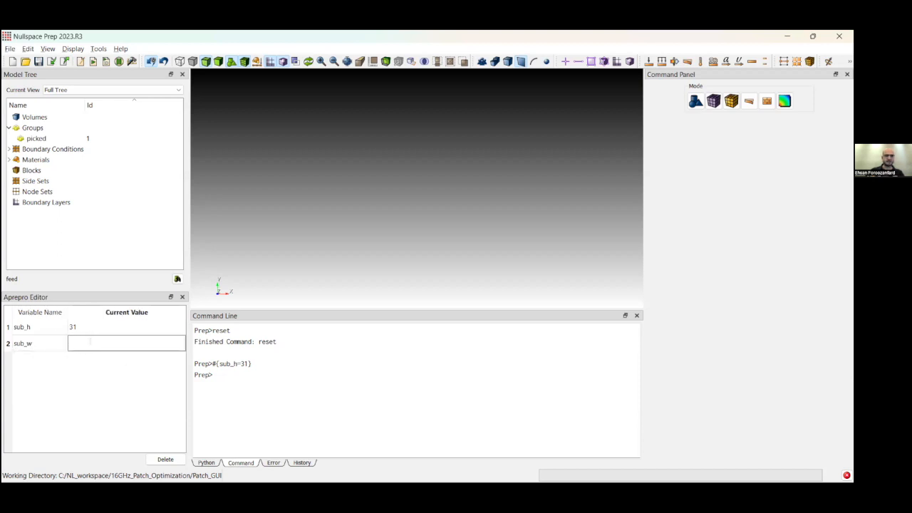
{"action": "type", "text": "787"}
{"action": "key", "text": "Return"}
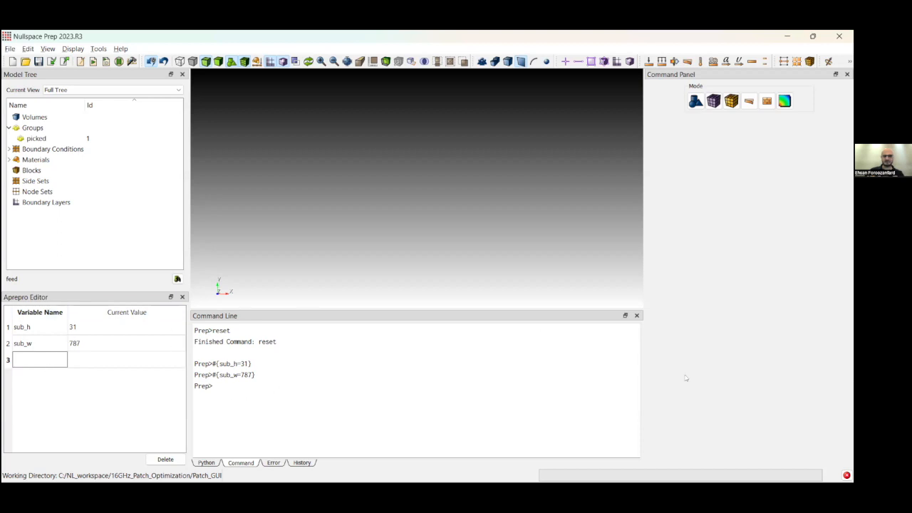
{"action": "left_click_drag", "start_coordinate": [255, 375], "coordinate": [193, 356]}
{"action": "left_click", "coordinate": [257, 394]}
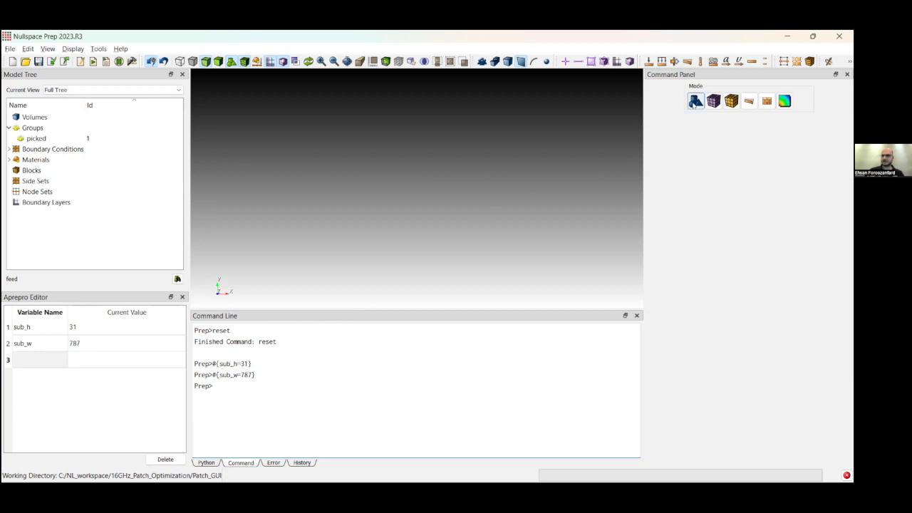
Set up a new brick volume with its X width given by the variable expression {sub_h}
{"action": "left_click", "coordinate": [696, 102]}
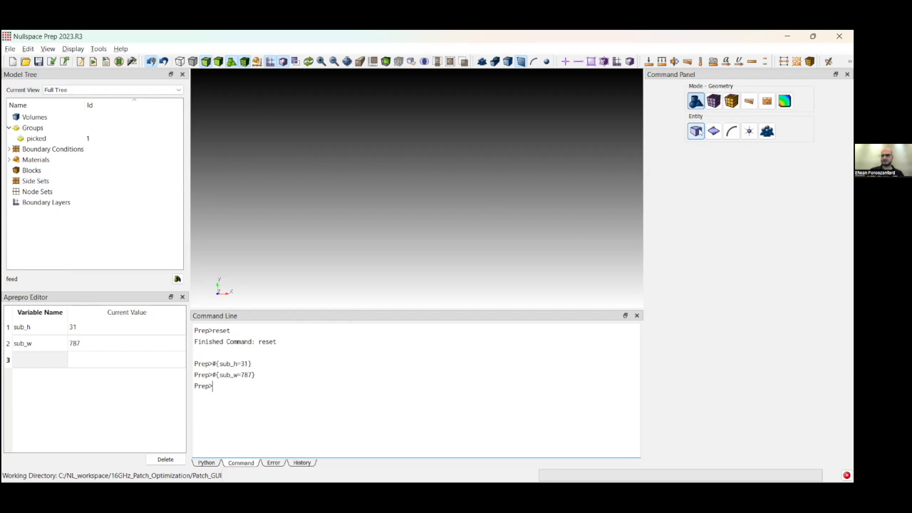
{"action": "left_click", "coordinate": [699, 133]}
{"action": "left_click", "coordinate": [696, 161]}
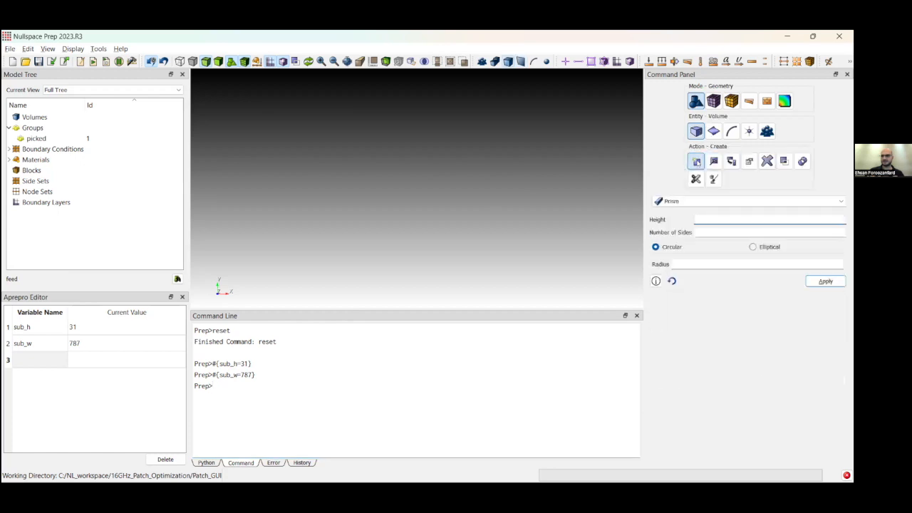
{"action": "left_click", "coordinate": [693, 204]}
{"action": "left_click", "coordinate": [692, 210]}
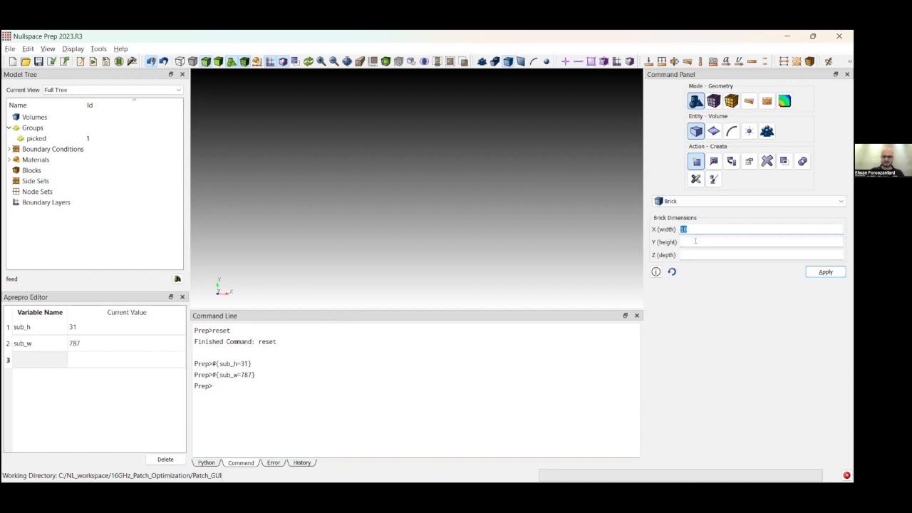
{"action": "type", "text": "0"}
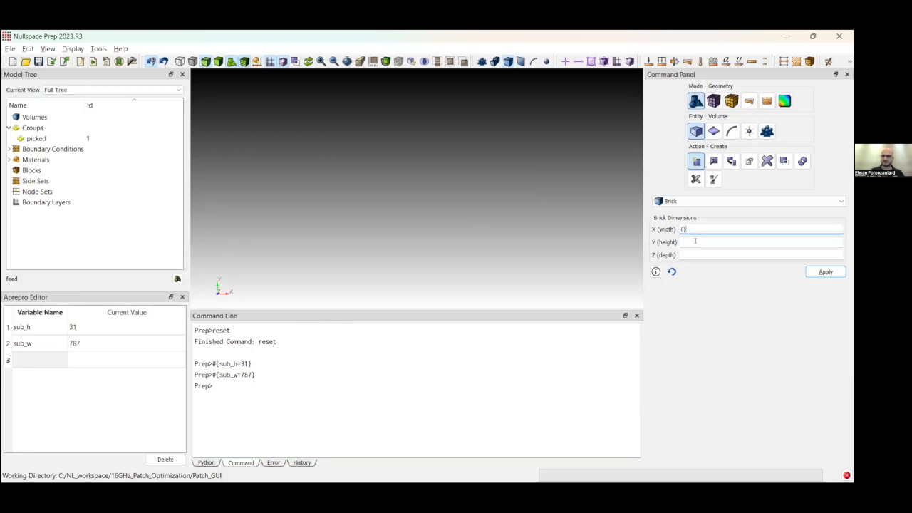
{"action": "type", "text": "sub"}
{"action": "type", "text": "_"}
{"action": "type", "text": "h"}
{"action": "type", "text": "h"}
Set the brick's Y height and Z depth to {sub_w} and create the volume
{"action": "left_click", "coordinate": [695, 241]}
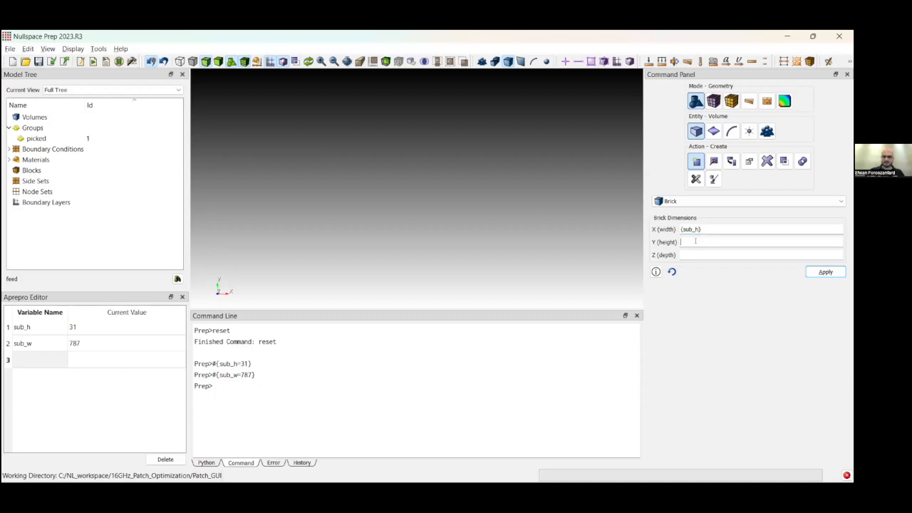
{"action": "type", "text": "{}"}
{"action": "type", "text": "sub"}
{"action": "type", "text": "_"}
{"action": "type", "text": "w"}
{"action": "key", "text": "ctrl+a"}
{"action": "key", "text": "ctrl+c"}
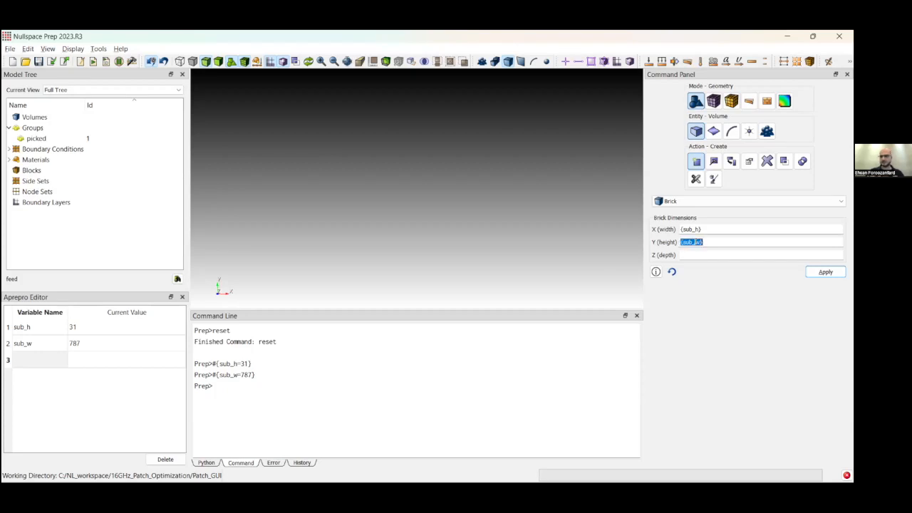
{"action": "left_click", "coordinate": [708, 253]}
{"action": "key", "text": "ctrl+v"}
{"action": "left_click", "coordinate": [825, 272]}
{"action": "left_click_drag", "start_coordinate": [547, 187], "coordinate": [307, 254]}
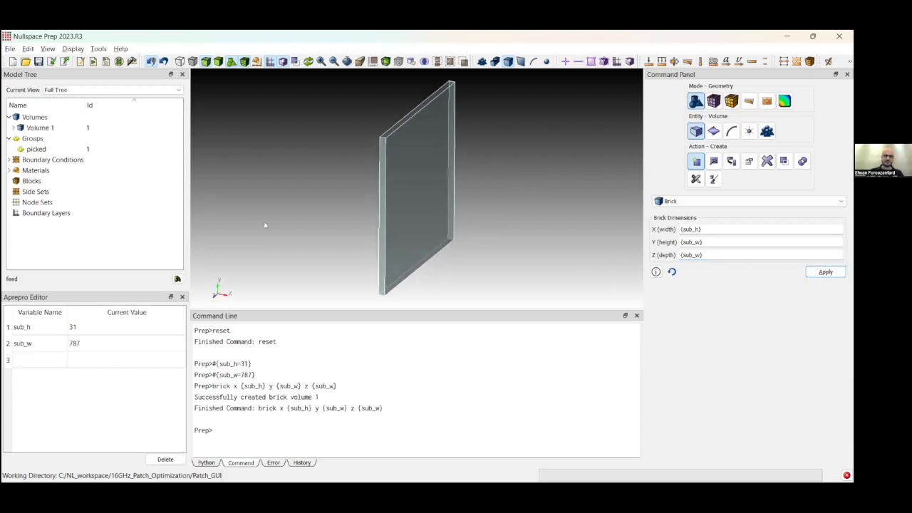
Rename the new brick volume as substrate
{"action": "left_click", "coordinate": [387, 231]}
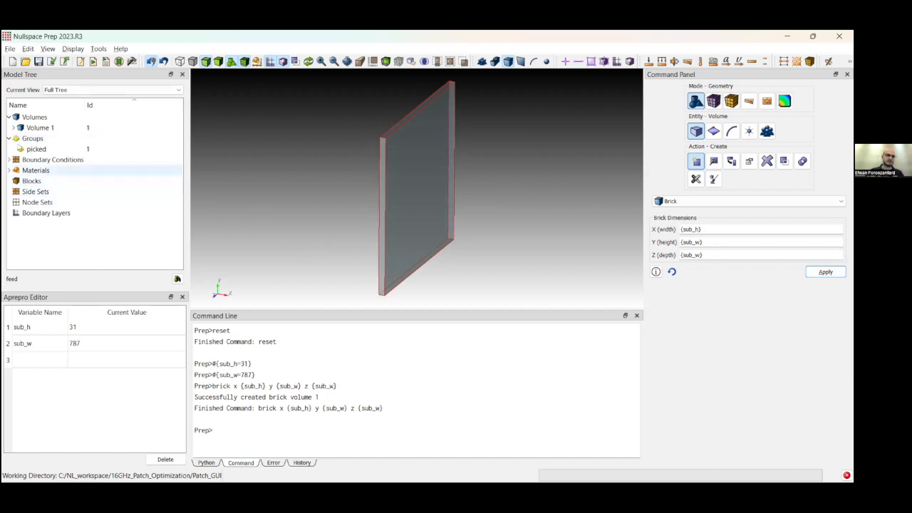
{"action": "left_click", "coordinate": [31, 126]}
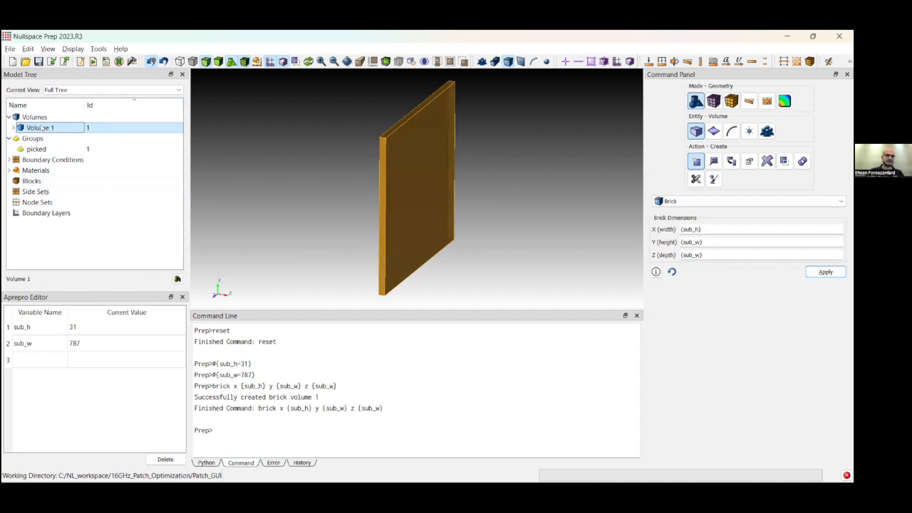
{"action": "right_click", "coordinate": [42, 128]}
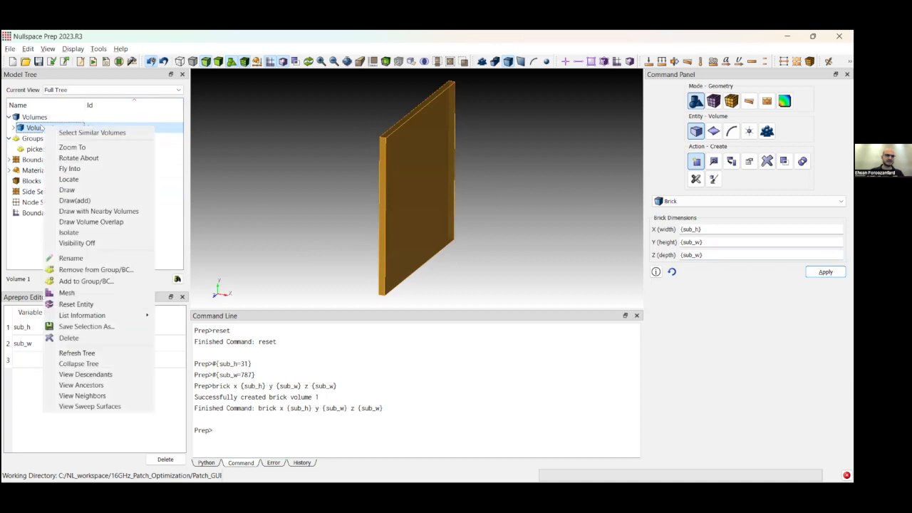
{"action": "left_click", "coordinate": [87, 259]}
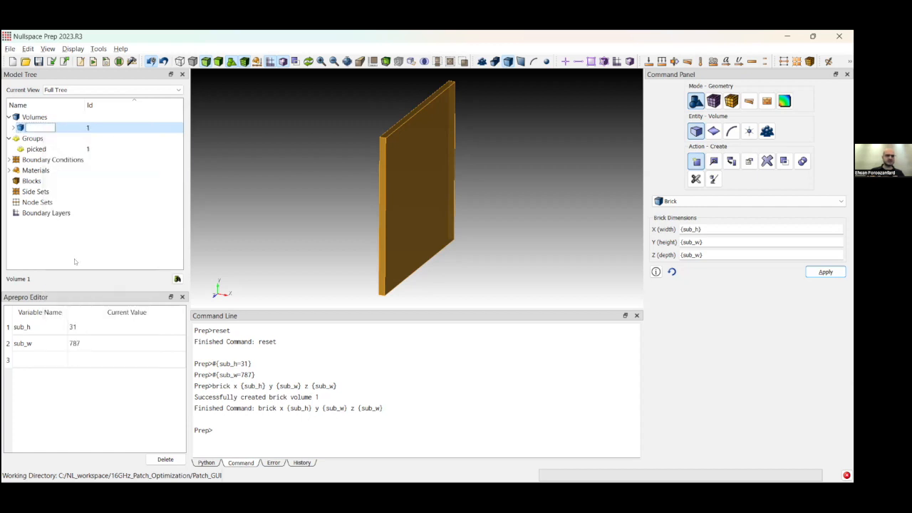
{"action": "type", "text": "substrate"}
{"action": "key", "text": "Return"}
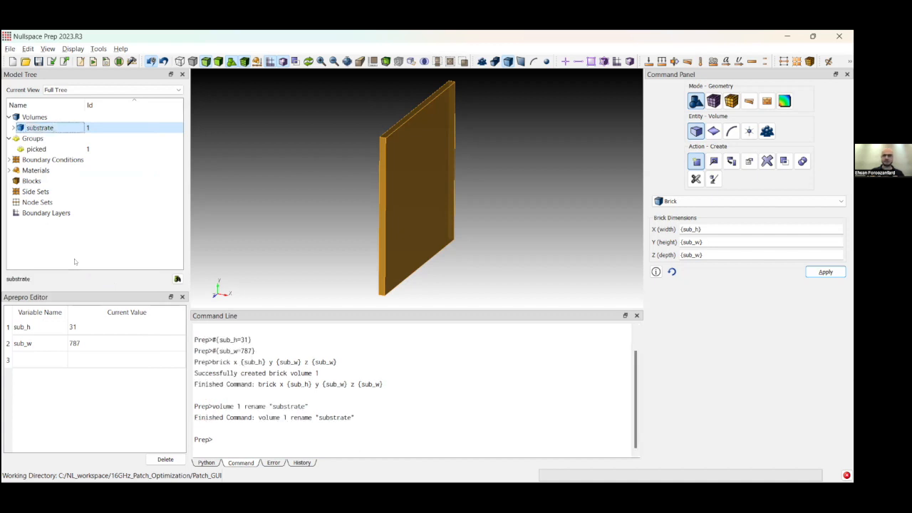
{"action": "left_click", "coordinate": [486, 164]}
{"action": "left_click", "coordinate": [486, 165]}
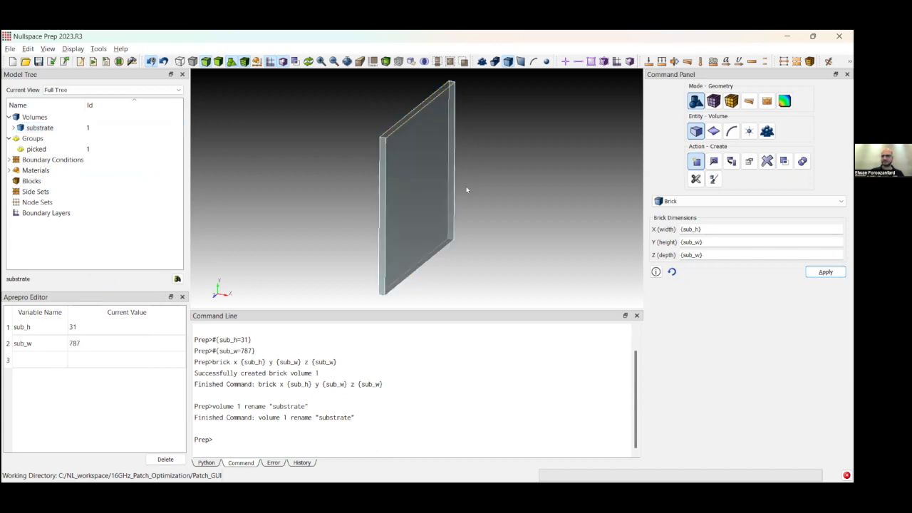
{"action": "right_click", "coordinate": [474, 176]}
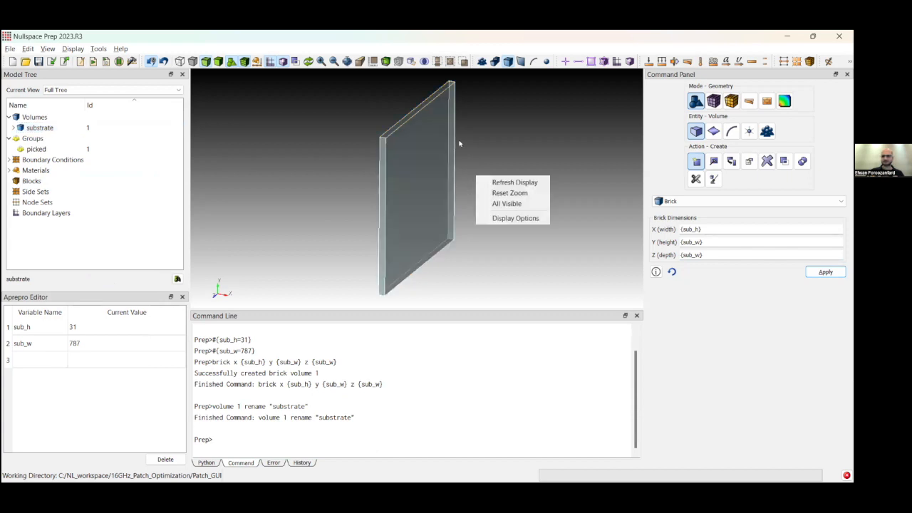
{"action": "left_click", "coordinate": [536, 186]}
{"action": "middle_click_drag", "start_coordinate": [457, 177], "coordinate": [449, 152]}
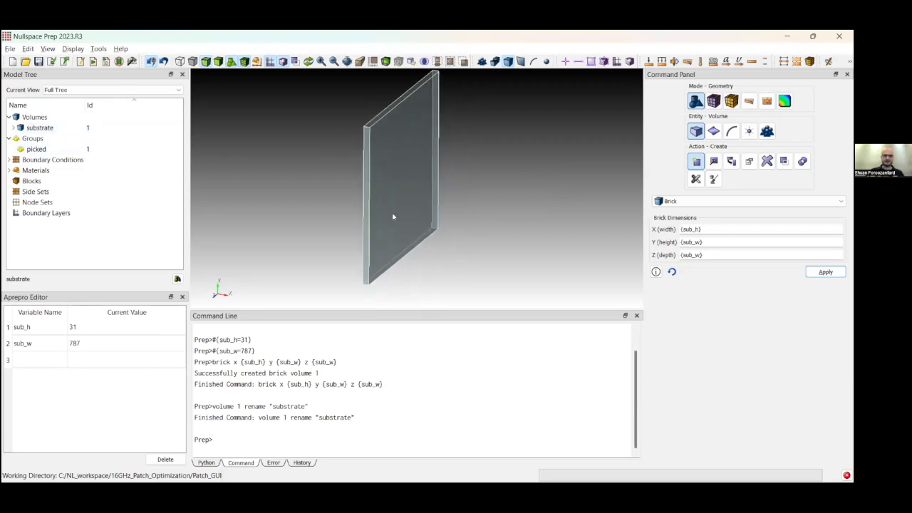
{"action": "middle_click_drag", "start_coordinate": [394, 216], "coordinate": [398, 225]}
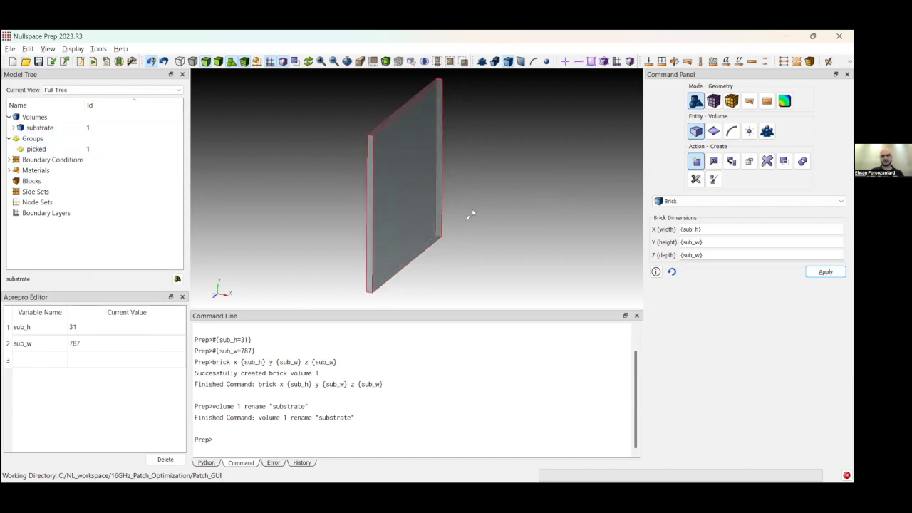
{"action": "left_click_drag", "start_coordinate": [407, 184], "coordinate": [417, 156]}
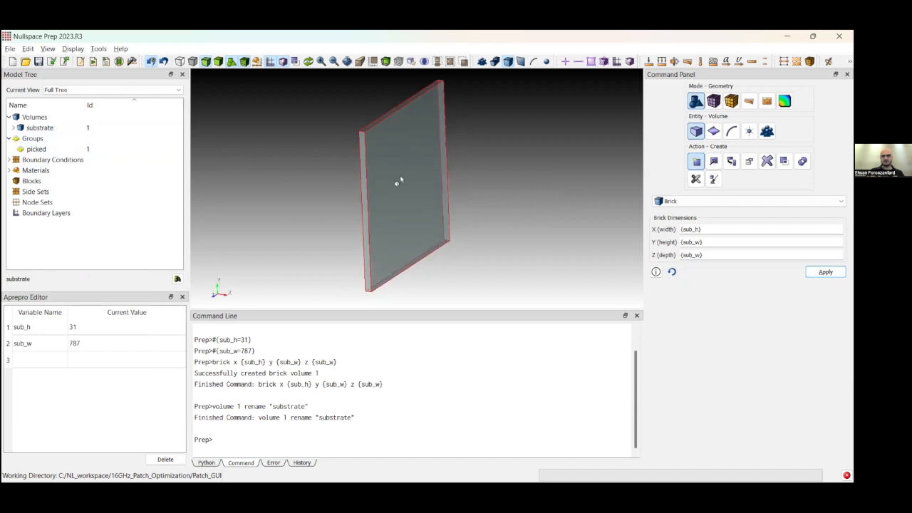
Set up a Move transform by distance with substrate as the target volume
{"action": "left_click", "coordinate": [406, 176]}
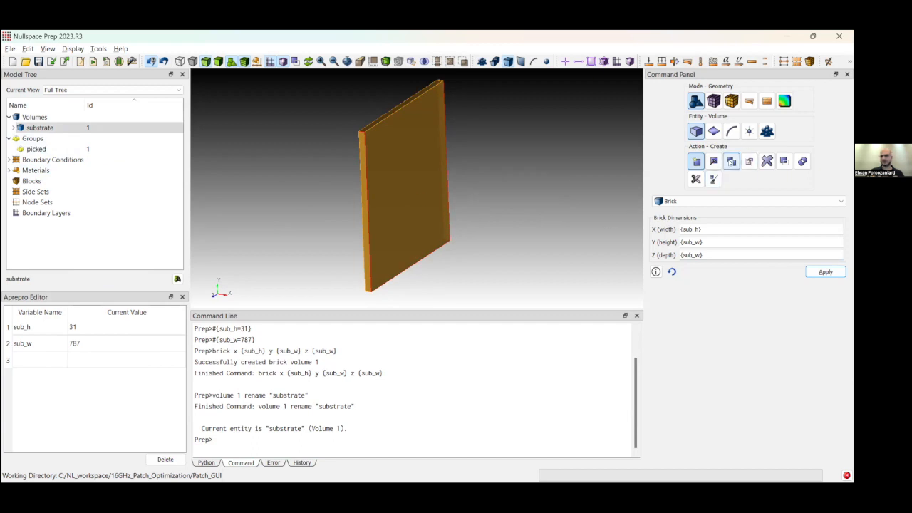
{"action": "left_click", "coordinate": [731, 161]}
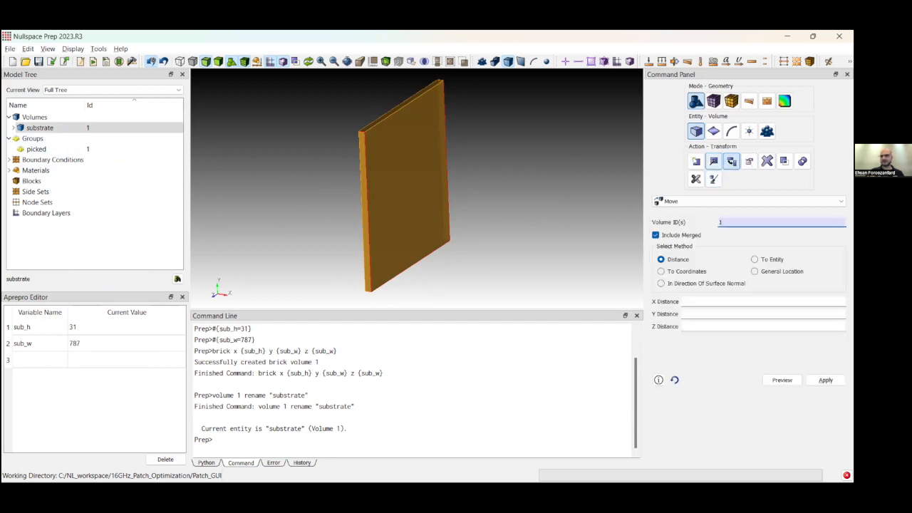
{"action": "left_click", "coordinate": [706, 200]}
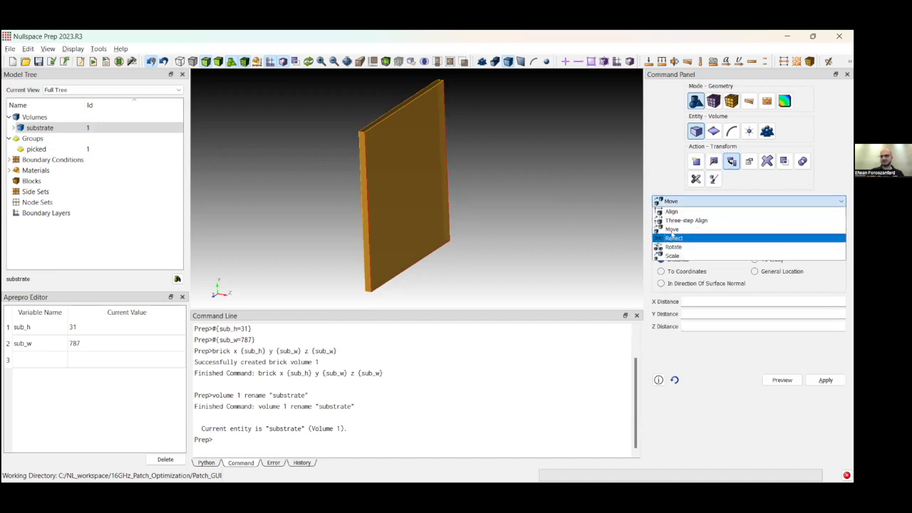
{"action": "left_click", "coordinate": [672, 231]}
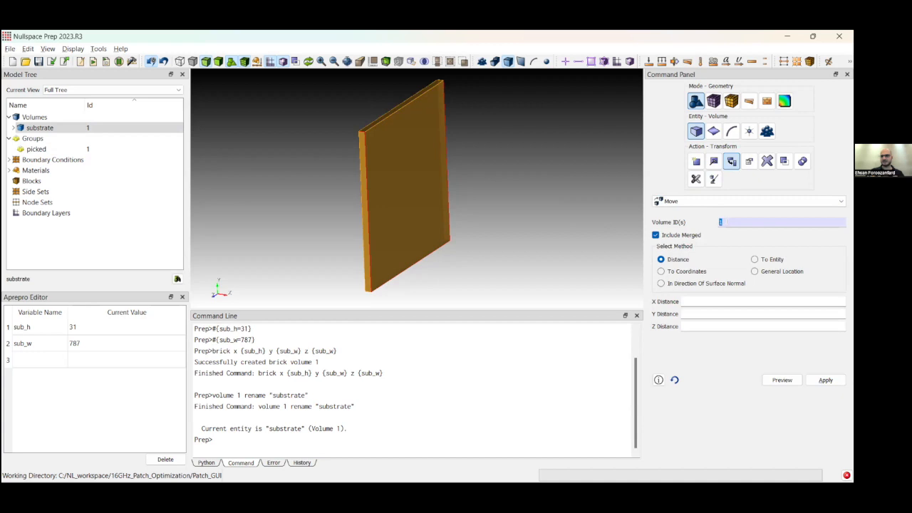
{"action": "left_click", "coordinate": [720, 222]}
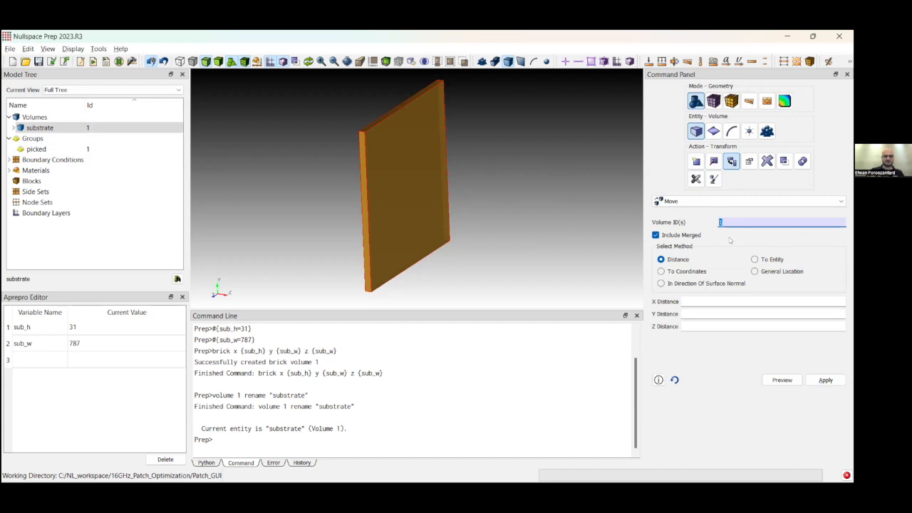
{"action": "type", "text": "substrate"}
Set the X distance to {-sub_h/2}, preview the shifted substrate and apply the move
{"action": "left_click", "coordinate": [696, 301]}
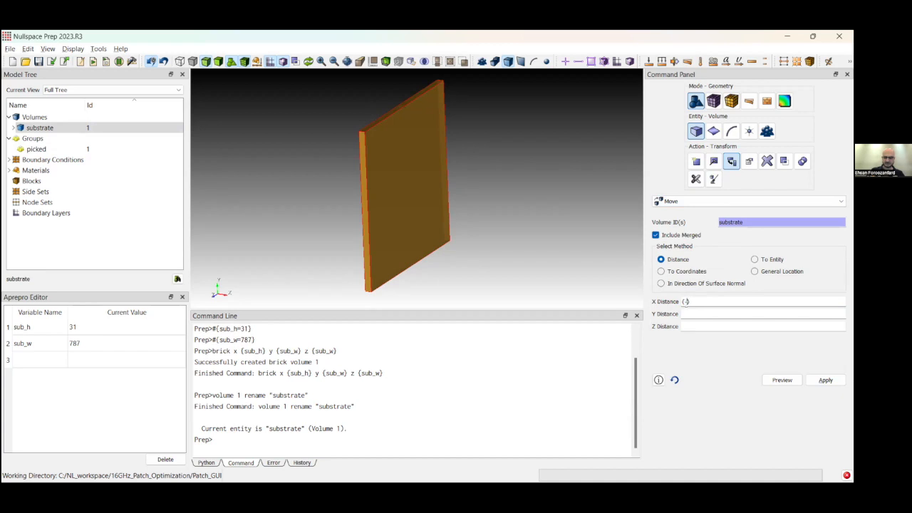
{"action": "type", "text": "sub_h/2"}
{"action": "left_click", "coordinate": [778, 383]}
{"action": "middle_click_drag", "start_coordinate": [498, 179], "coordinate": [518, 202]}
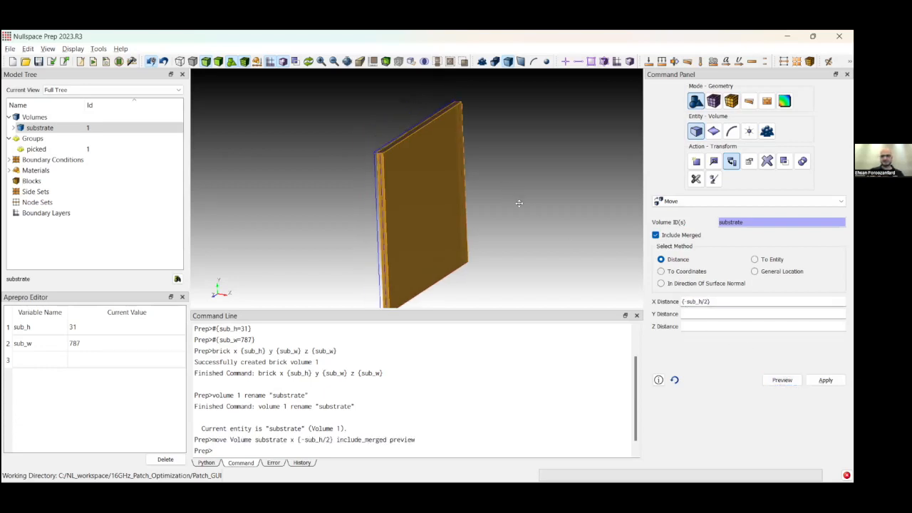
{"action": "scroll", "coordinate": [416, 174], "scroll_direction": "up", "scroll_amount": 3}
{"action": "scroll", "coordinate": [399, 175], "scroll_direction": "up", "scroll_amount": 4}
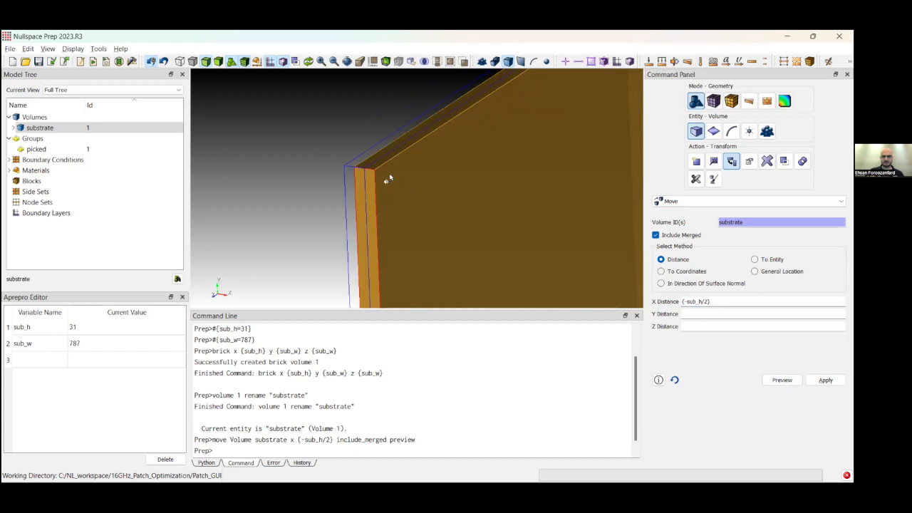
{"action": "left_click", "coordinate": [825, 379]}
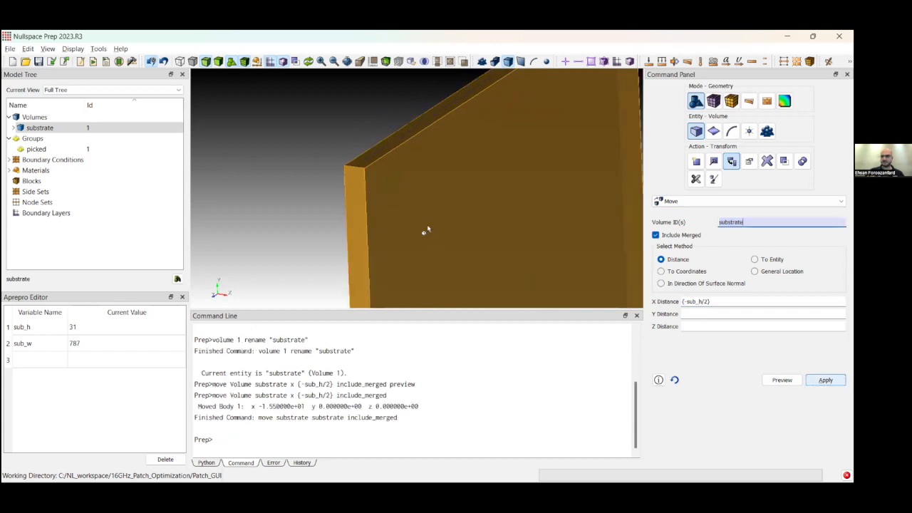
Clear the substrate selection and set up creation of a rectangle surface
{"action": "scroll", "coordinate": [409, 214], "scroll_direction": "down", "scroll_amount": 4}
{"action": "left_click", "coordinate": [562, 186]}
{"action": "middle_click_drag", "start_coordinate": [562, 186], "coordinate": [503, 156]}
{"action": "scroll", "coordinate": [500, 168], "scroll_direction": "down", "scroll_amount": 4}
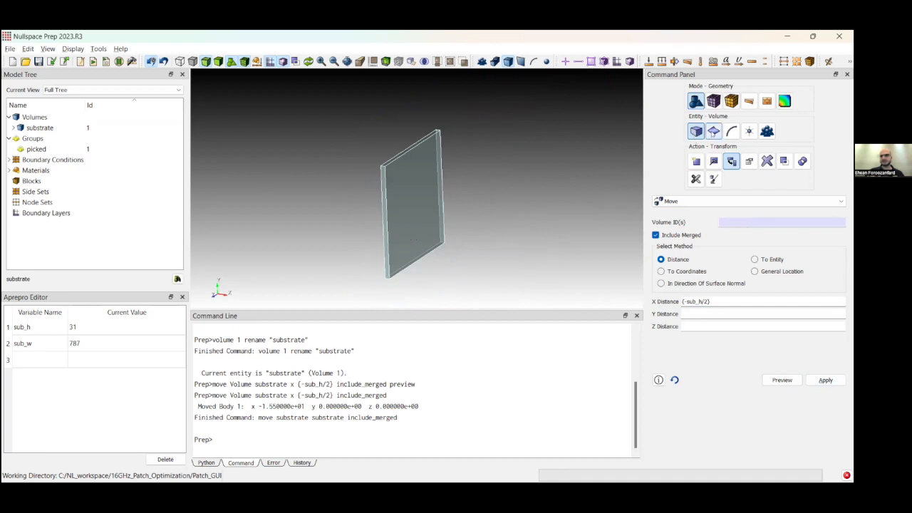
{"action": "left_click", "coordinate": [713, 132]}
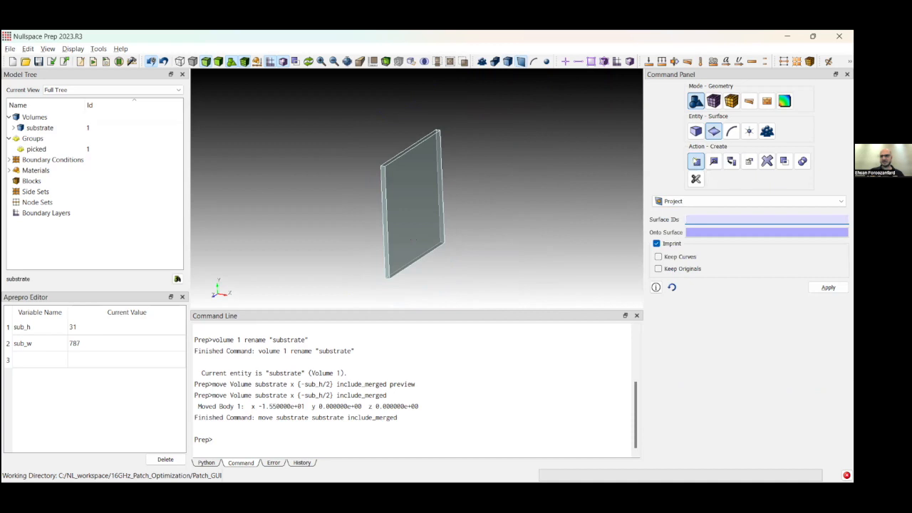
{"action": "left_click", "coordinate": [684, 202]}
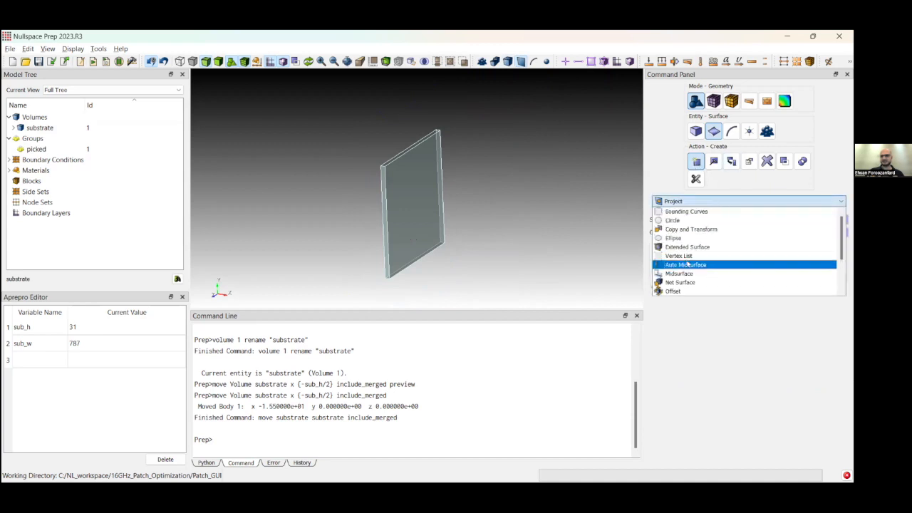
{"action": "scroll", "coordinate": [720, 238], "scroll_direction": "down", "scroll_amount": 2}
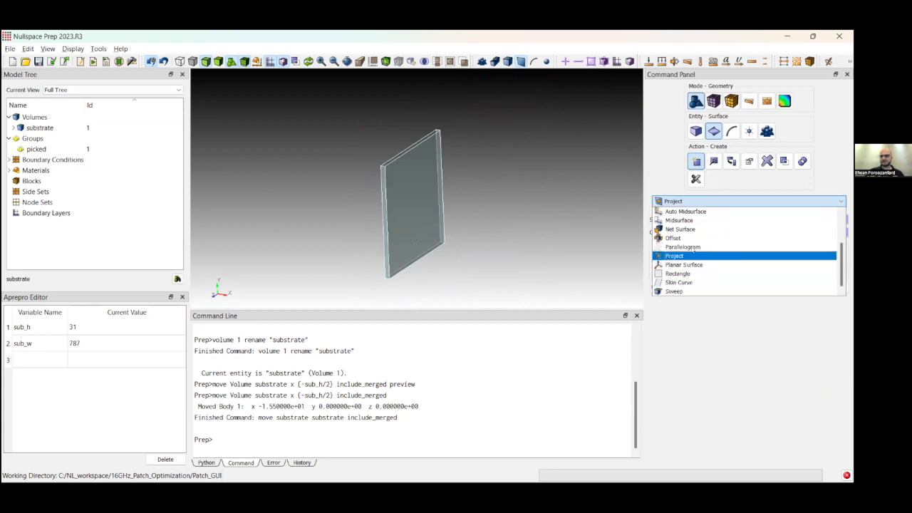
{"action": "left_click", "coordinate": [690, 273]}
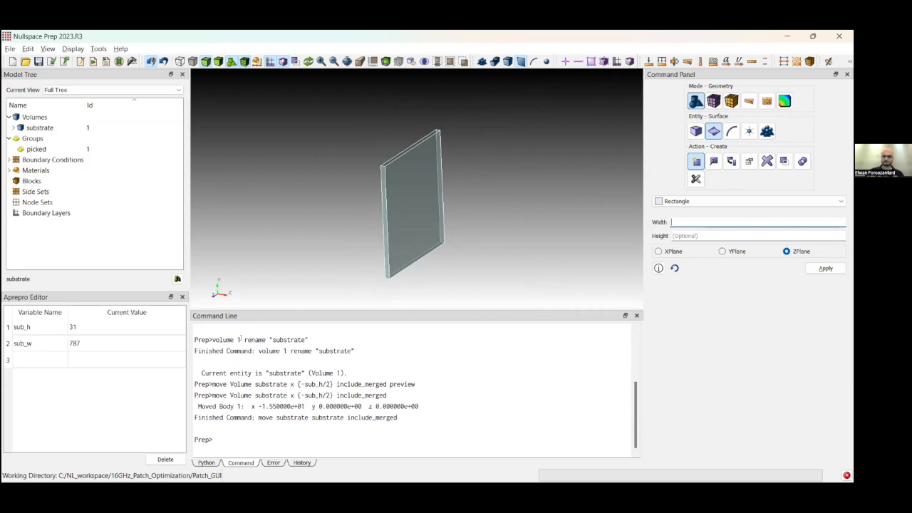
Add an Aprepro variable named patch_w with a value of 187
{"action": "double_click", "coordinate": [37, 361]}
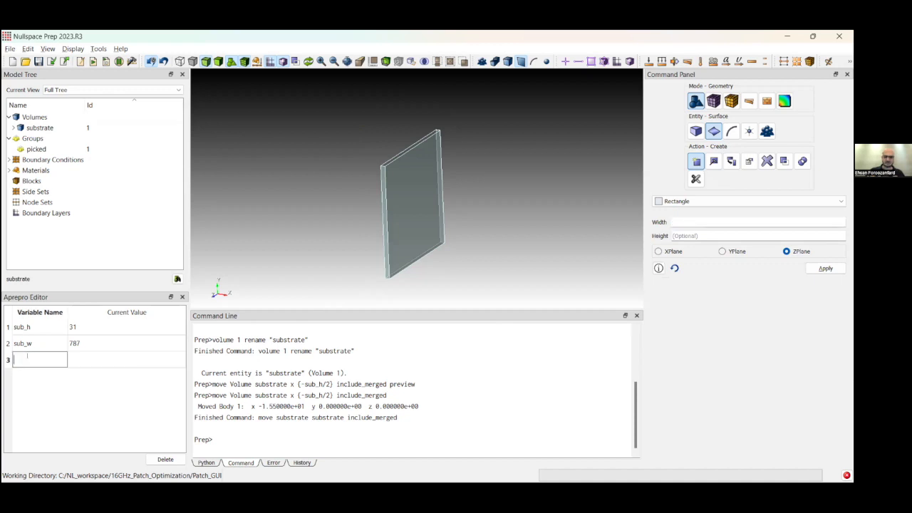
{"action": "type", "text": "patc"}
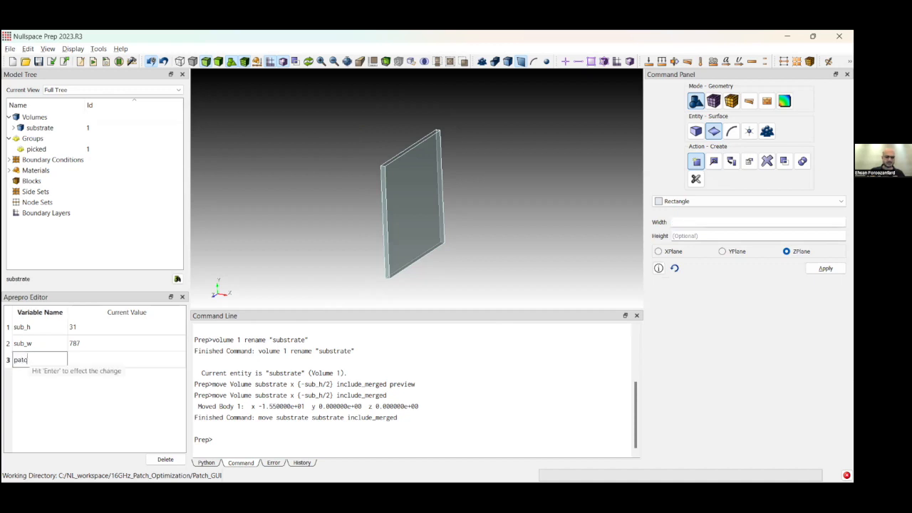
{"action": "type", "text": "h_w"}
{"action": "double_click", "coordinate": [101, 360]}
{"action": "type", "text": "187"}
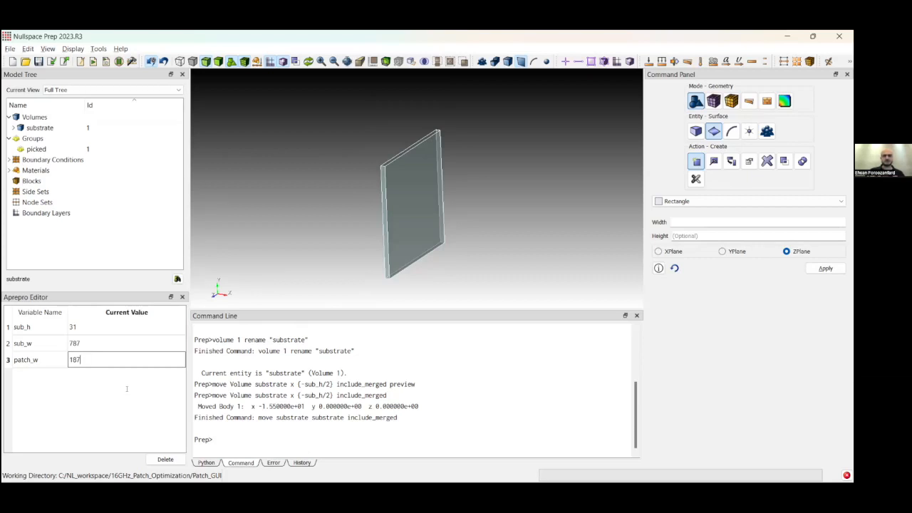
{"action": "key", "text": "Return"}
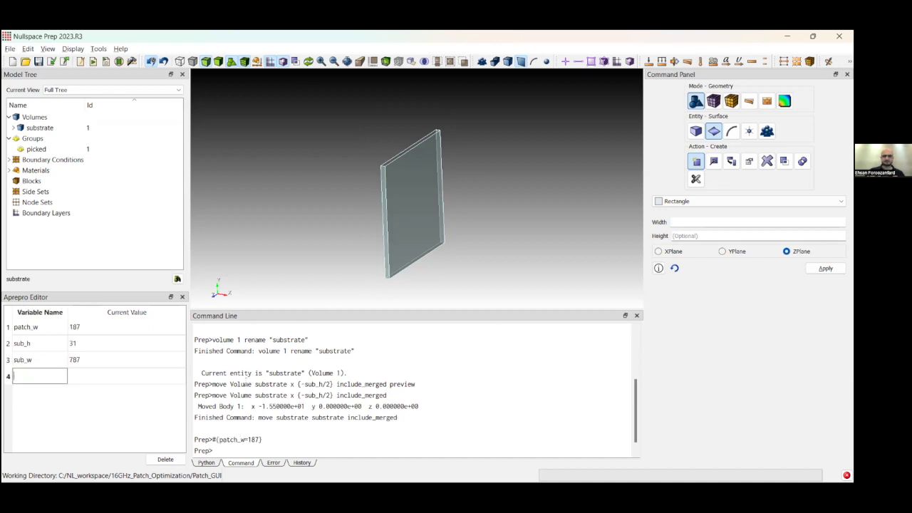
Create a rectangle surface on the X plane with its width set to {patch_w}
{"action": "left_click", "coordinate": [674, 222]}
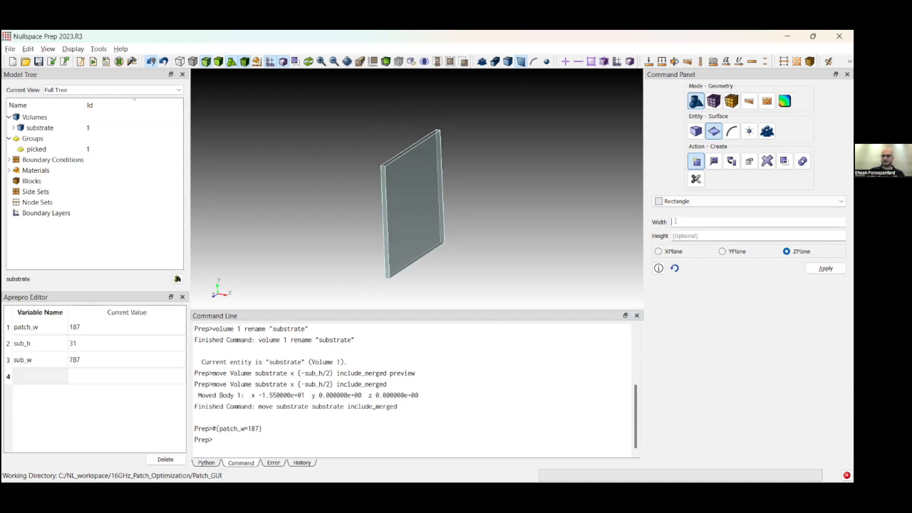
{"action": "type", "text": "{patch_w}"}
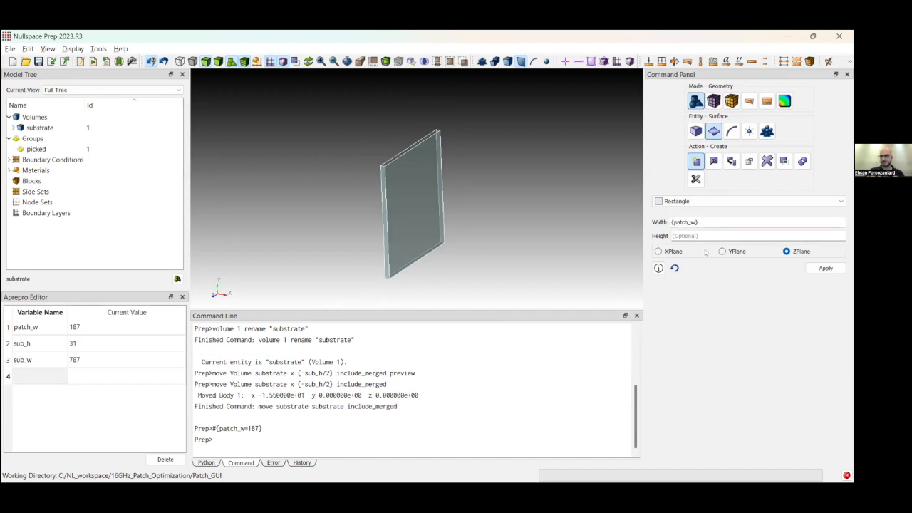
{"action": "left_click", "coordinate": [696, 236]}
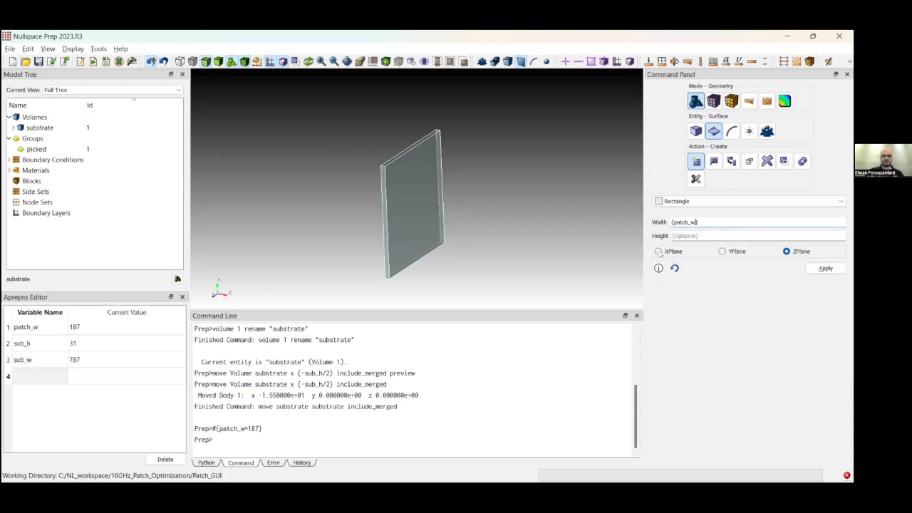
{"action": "left_click", "coordinate": [659, 252]}
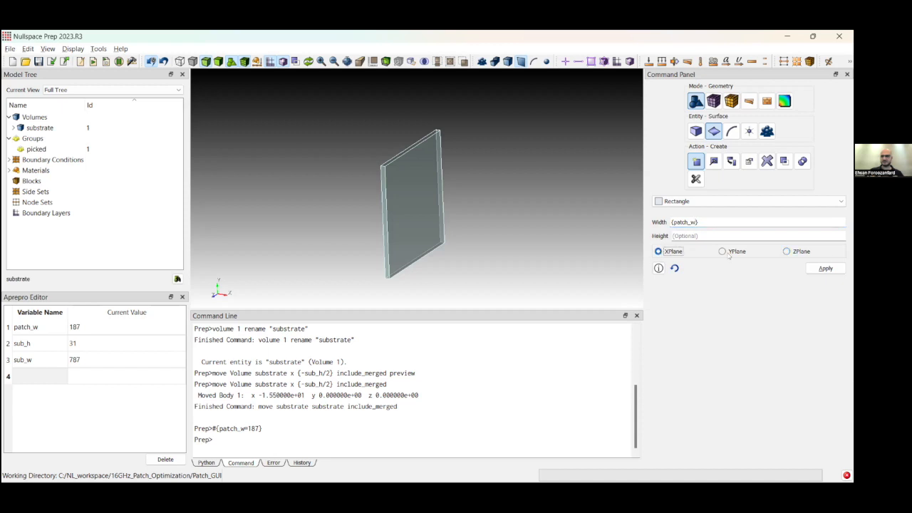
{"action": "left_click", "coordinate": [825, 268]}
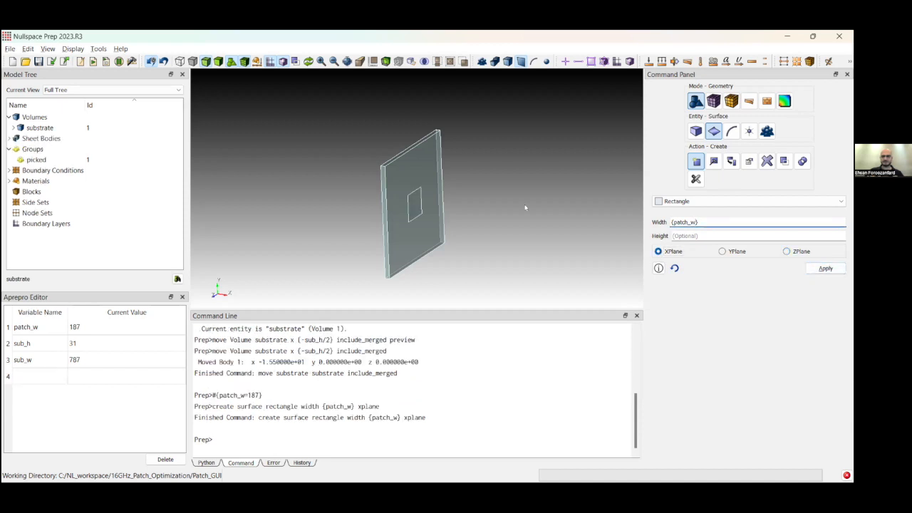
Select the new rectangle on the substrate and rename its volume under Sheet Bodies as patch_vol
{"action": "scroll", "coordinate": [476, 188], "scroll_direction": "up", "scroll_amount": 1}
{"action": "scroll", "coordinate": [460, 194], "scroll_direction": "down", "scroll_amount": 2}
{"action": "middle_click_drag", "start_coordinate": [453, 194], "coordinate": [431, 196]}
{"action": "scroll", "coordinate": [421, 196], "scroll_direction": "up", "scroll_amount": 1}
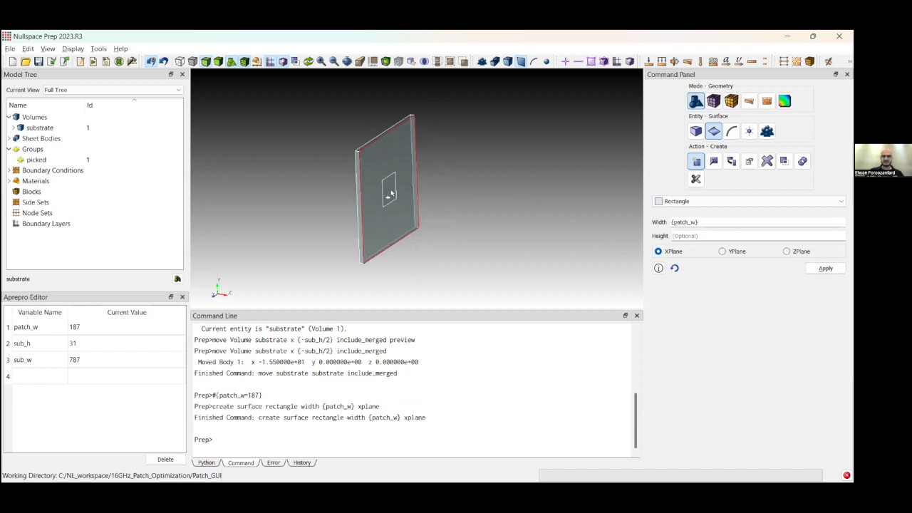
{"action": "left_click", "coordinate": [391, 193]}
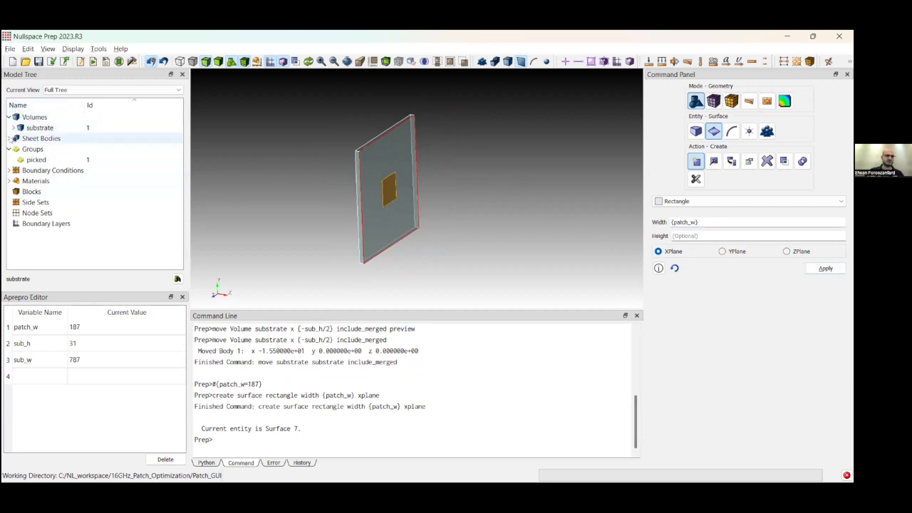
{"action": "left_click", "coordinate": [10, 138]}
{"action": "left_click", "coordinate": [19, 149]}
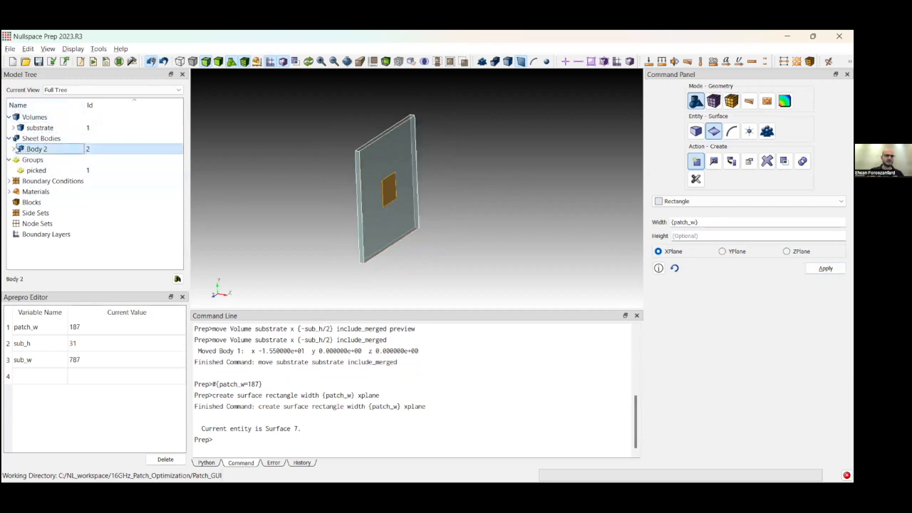
{"action": "left_click", "coordinate": [14, 149]}
{"action": "left_click", "coordinate": [31, 160]}
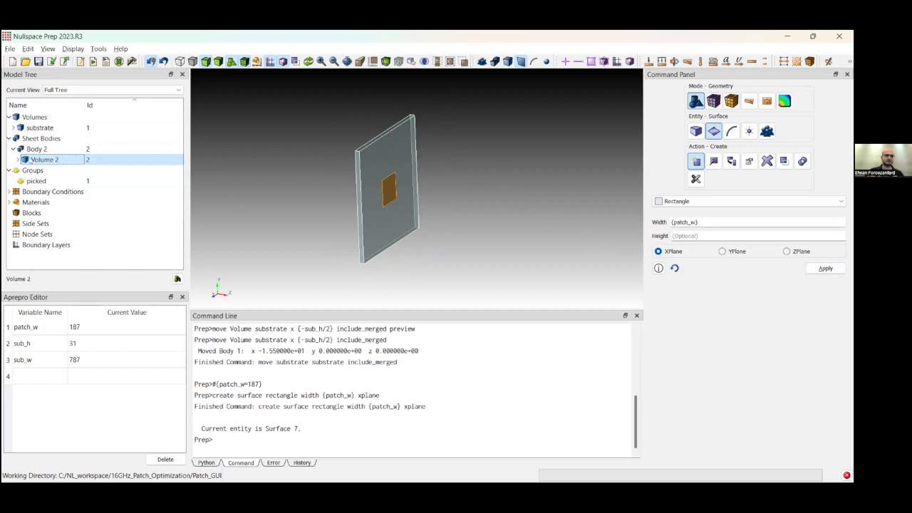
{"action": "right_click", "coordinate": [28, 160]}
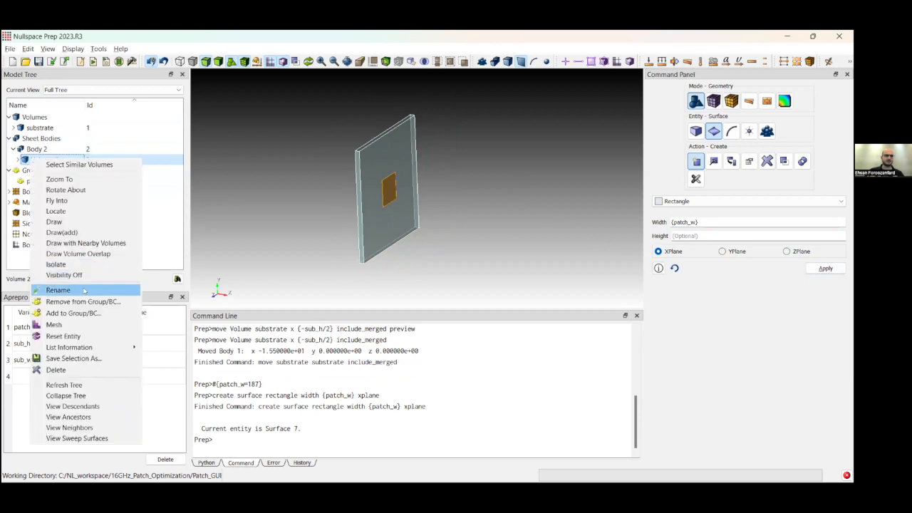
{"action": "left_click", "coordinate": [69, 287]}
{"action": "type", "text": "patch"}
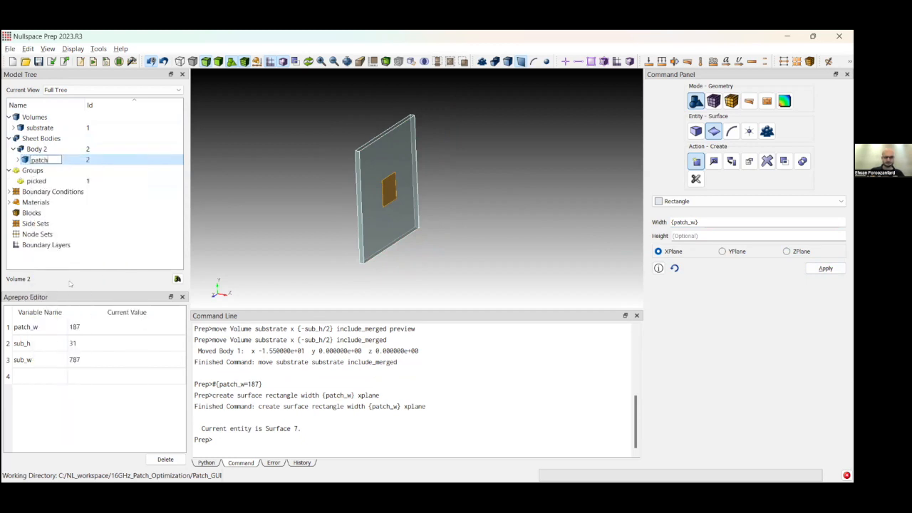
{"action": "type", "text": "_vol"}
{"action": "key", "text": "Return"}
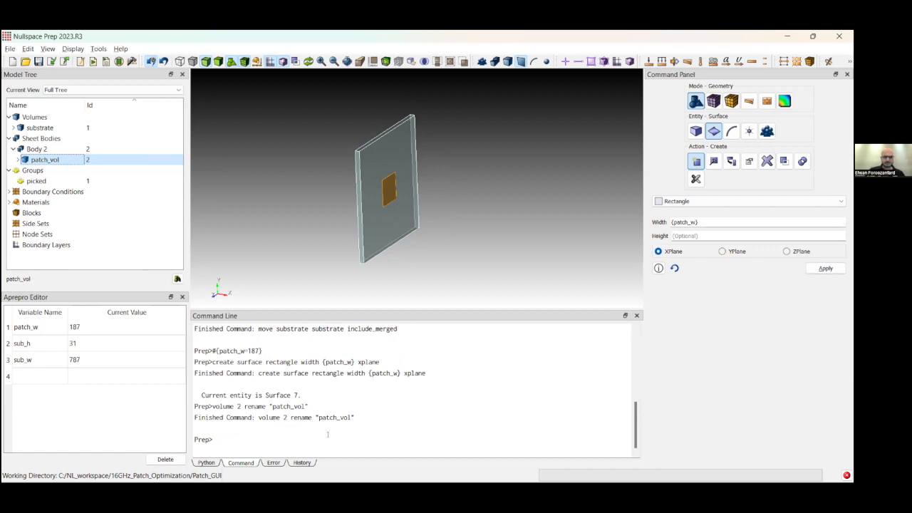
Examine the logged commands for the patch_w variable, the rectangle surface and the volume rename
{"action": "key", "text": "alt+Tab"}
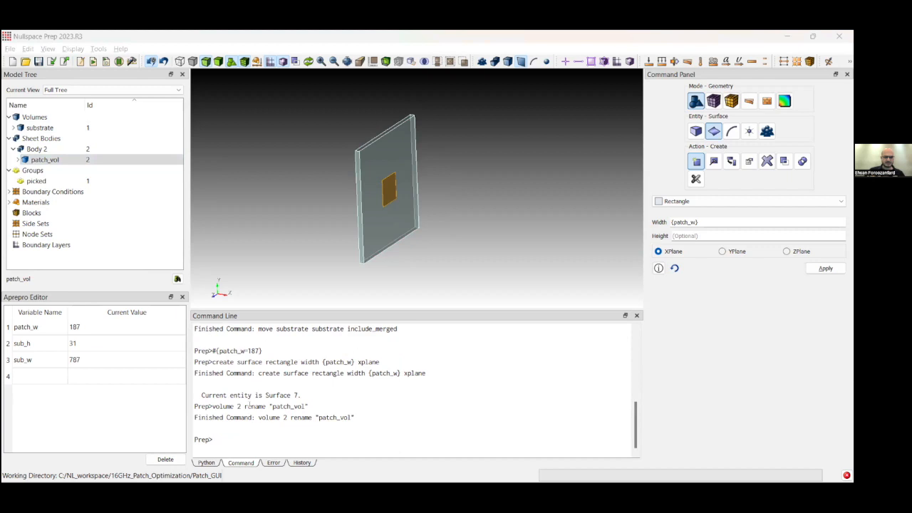
{"action": "left_click", "coordinate": [307, 420]}
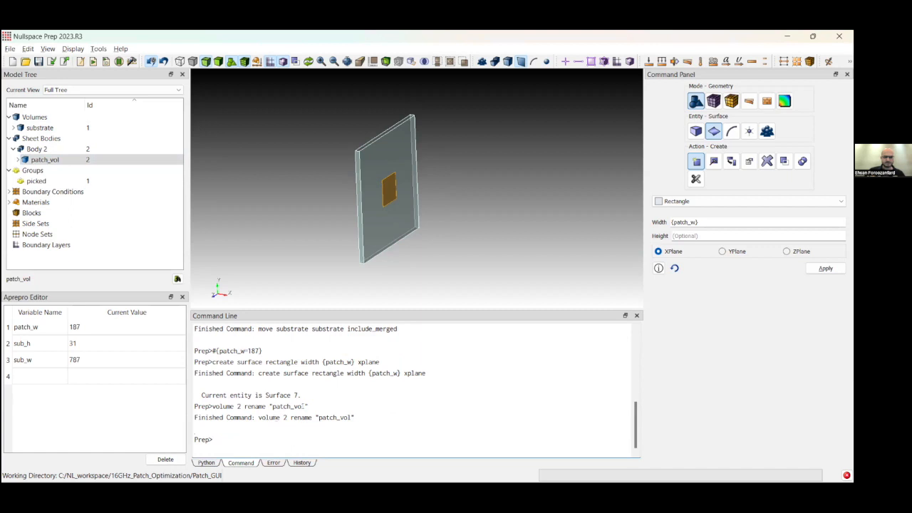
{"action": "left_click_drag", "start_coordinate": [307, 406], "coordinate": [216, 406]}
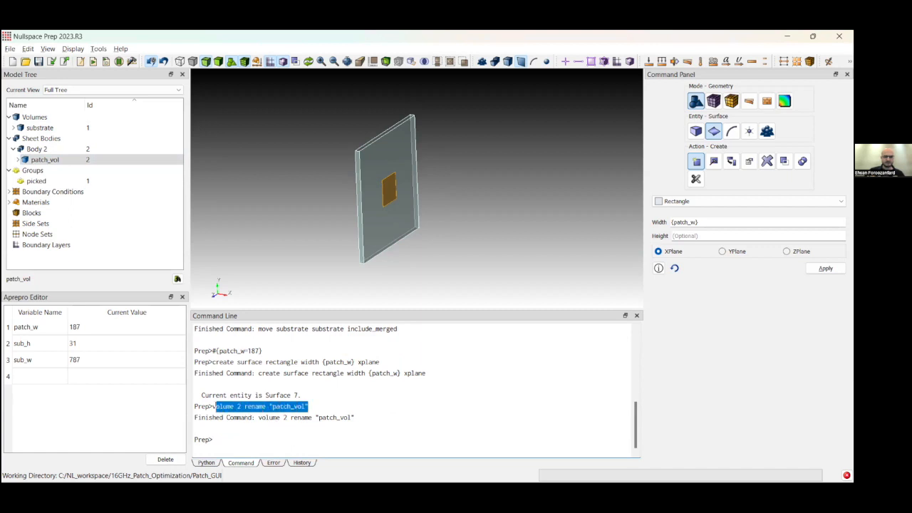
{"action": "left_click_drag", "start_coordinate": [387, 363], "coordinate": [233, 372]}
{"action": "scroll", "coordinate": [248, 374], "scroll_direction": "up", "scroll_amount": 1}
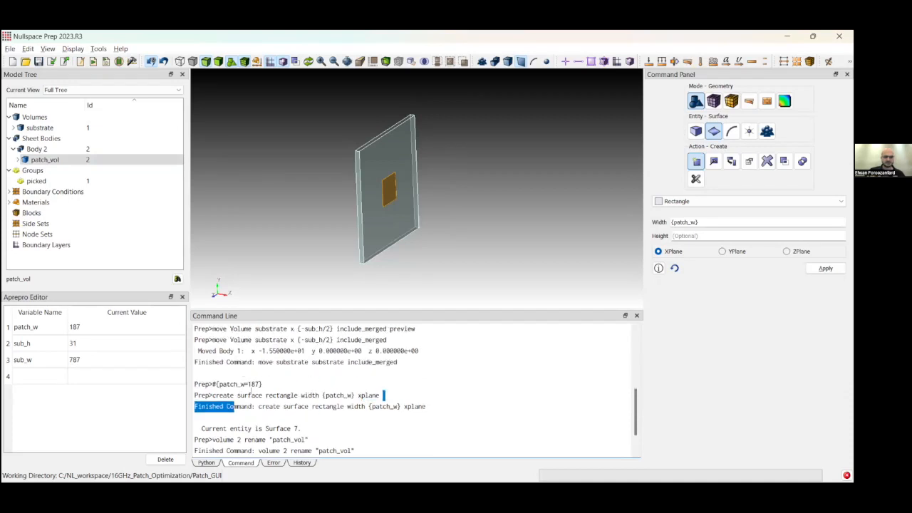
{"action": "double_click", "coordinate": [253, 385]}
{"action": "scroll", "coordinate": [257, 389], "scroll_direction": "down", "scroll_amount": 1}
Copy the recorded command history from #{sub_h=31} through the patch_vol rename, leaving out the reset line
{"action": "left_click", "coordinate": [302, 462]}
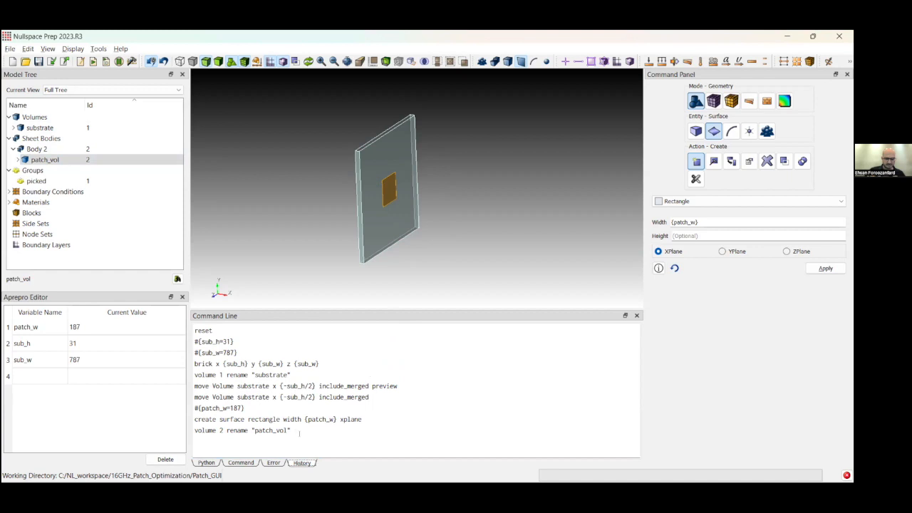
{"action": "left_click_drag", "start_coordinate": [290, 430], "coordinate": [239, 430]}
{"action": "left_click", "coordinate": [287, 430]}
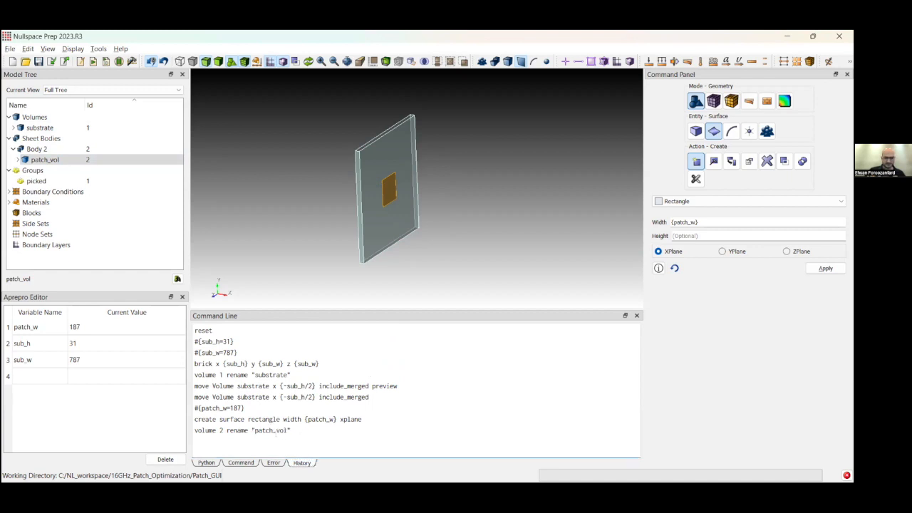
{"action": "left_click_drag", "start_coordinate": [302, 431], "coordinate": [206, 348]}
{"action": "right_click", "coordinate": [206, 348]}
{"action": "left_click", "coordinate": [235, 372]}
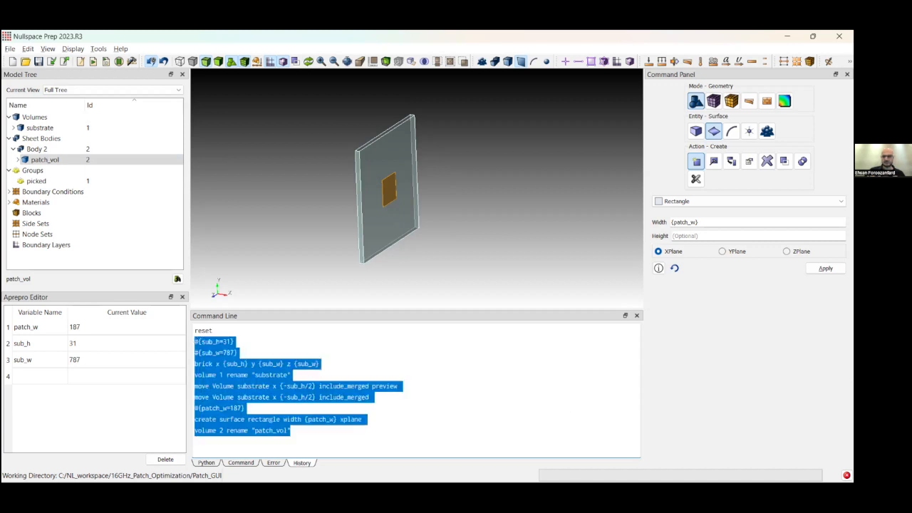
Switch to the Journal Editor and paste the copied commands into the empty untitled journal
{"action": "key", "text": "alt+Tab"}
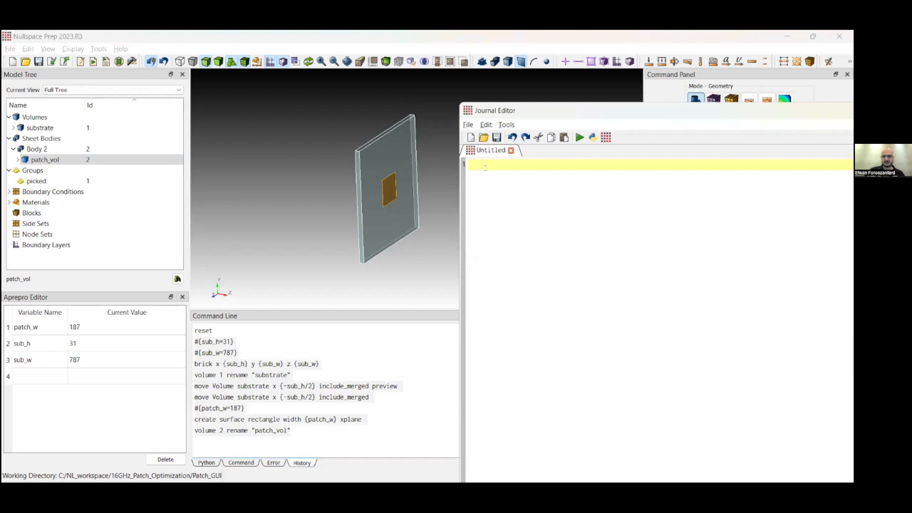
{"action": "right_click", "coordinate": [484, 167]}
{"action": "left_click", "coordinate": [507, 236]}
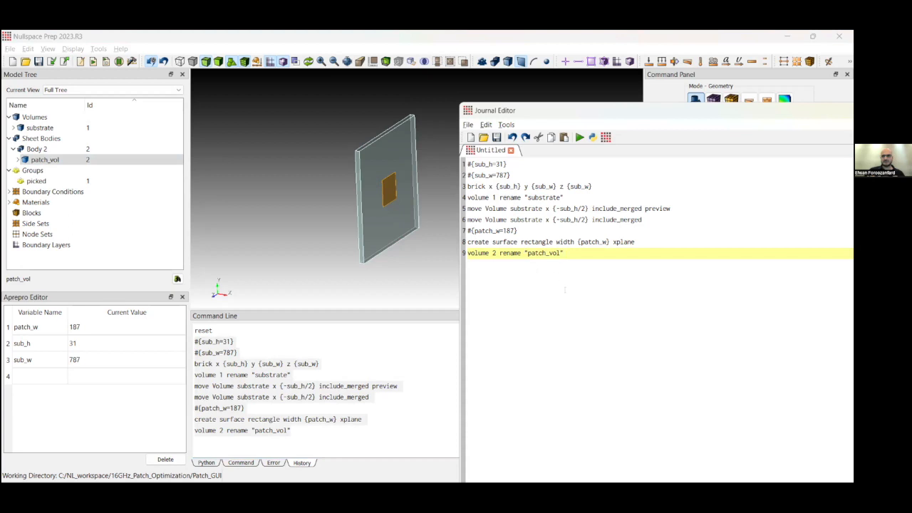
Delete the substrate move line ending in preview from the journal and run the remaining commands
{"action": "left_click_drag", "start_coordinate": [527, 174], "coordinate": [468, 164]}
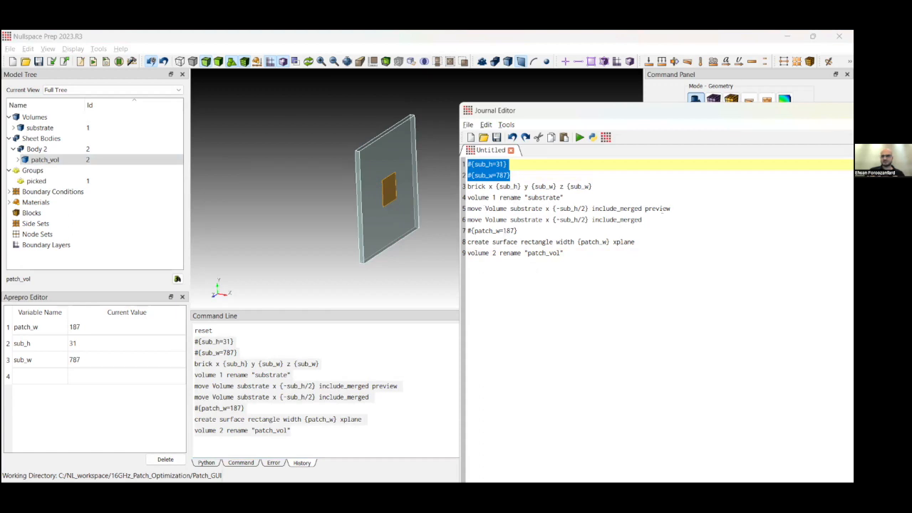
{"action": "triple_click", "coordinate": [662, 208]}
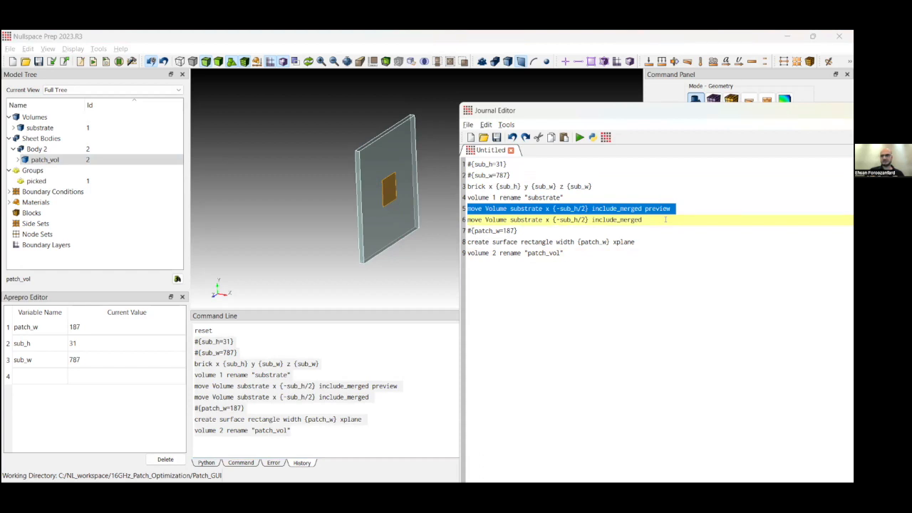
{"action": "key", "text": "Delete"}
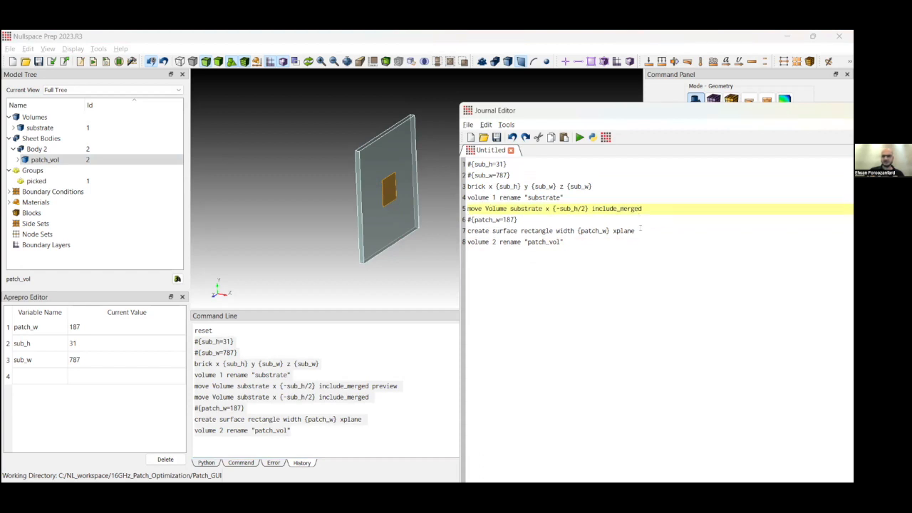
{"action": "left_click", "coordinate": [617, 375]}
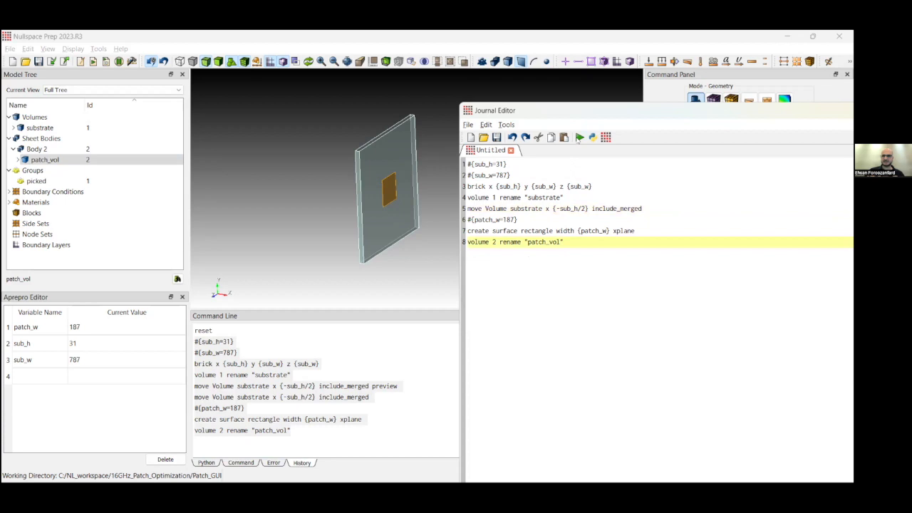
{"action": "left_click", "coordinate": [579, 137]}
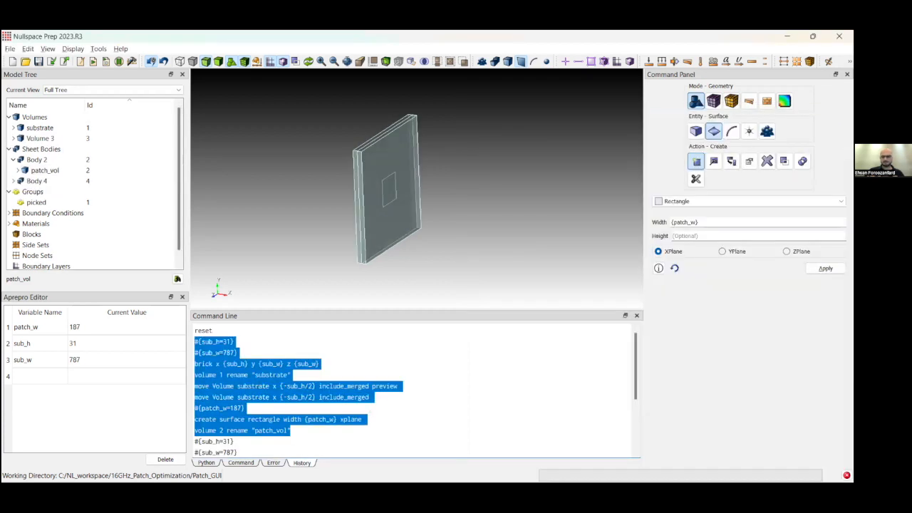
Add a reset command as the first line of the journal and run the whole journal
{"action": "key", "text": "alt+Tab"}
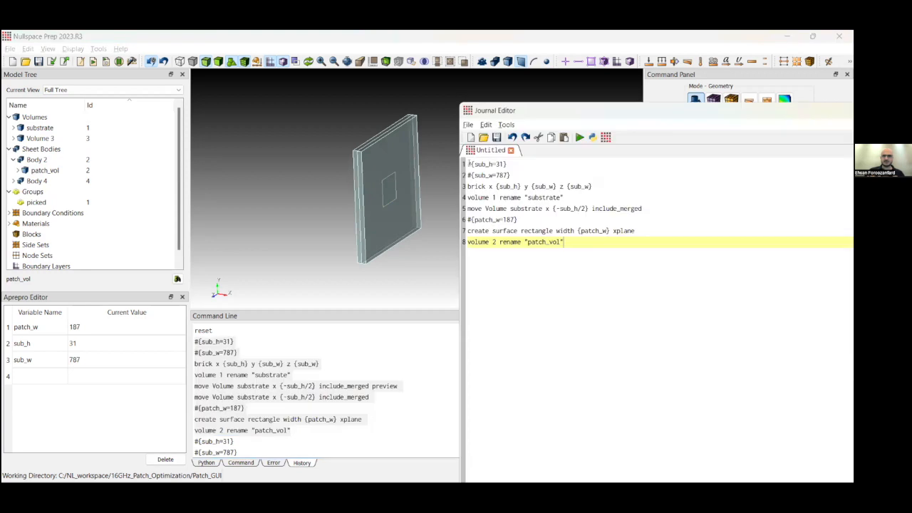
{"action": "left_click", "coordinate": [468, 164]}
{"action": "key", "text": "Return"}
{"action": "key", "text": "Up"}
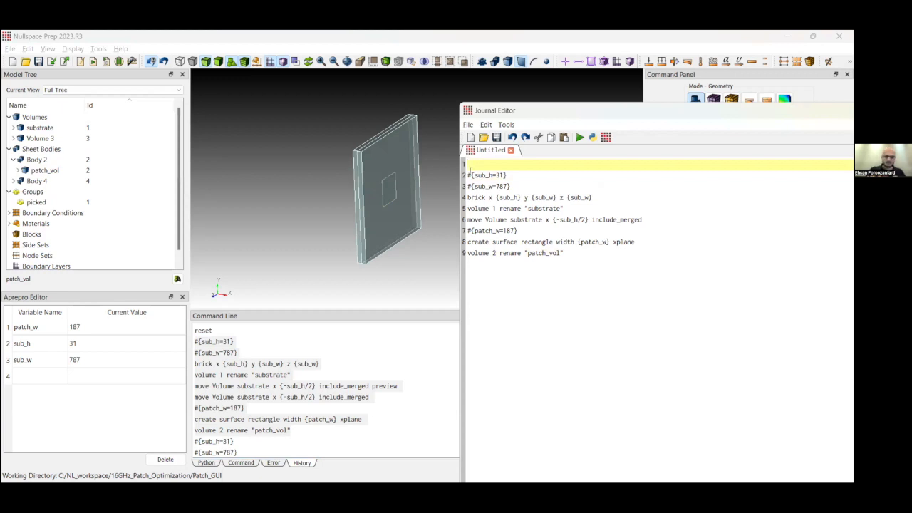
{"action": "type", "text": "reset"}
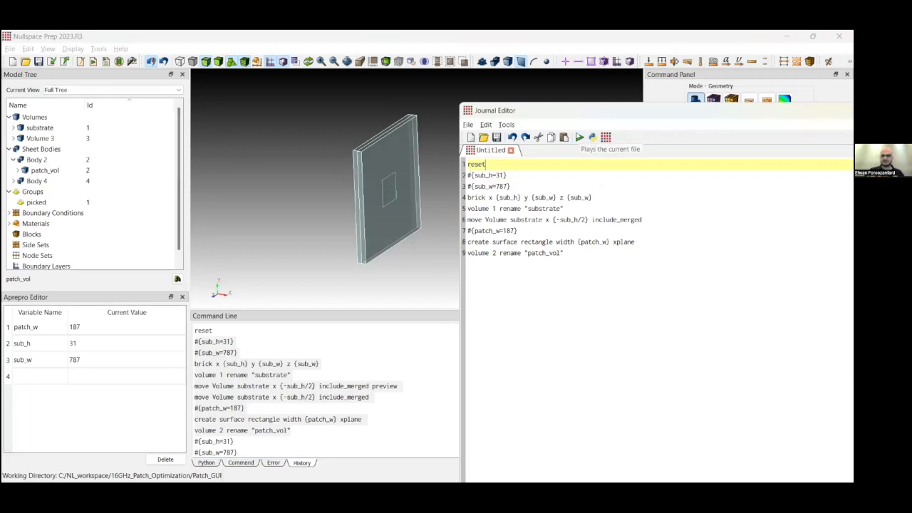
{"action": "left_click", "coordinate": [580, 136]}
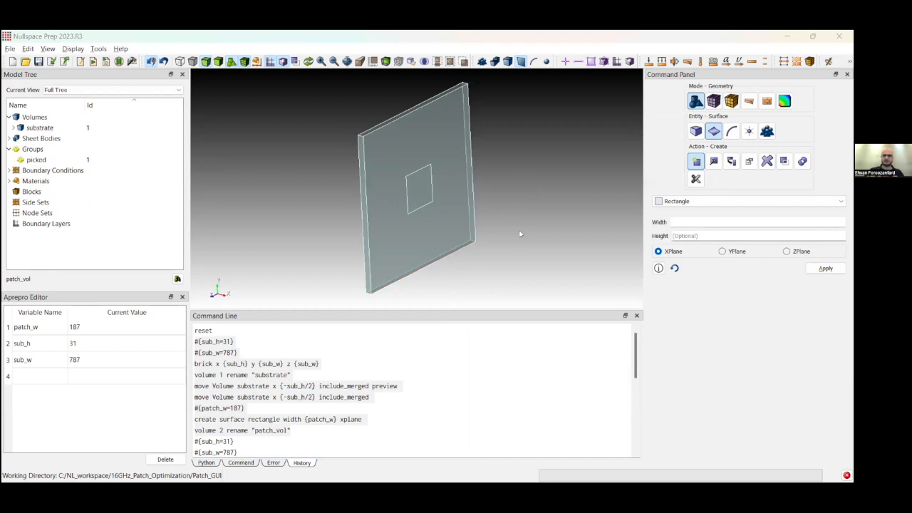
Return to the main modelling window and create a rectangle surface in the X plane with width {sub_w}
{"action": "key", "text": "alt+Tab"}
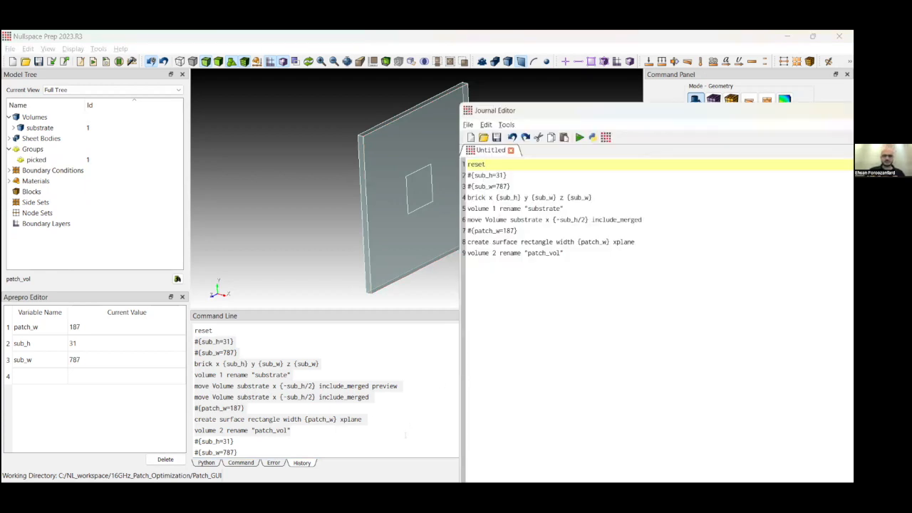
{"action": "left_click", "coordinate": [404, 427]}
{"action": "middle_click_drag", "start_coordinate": [407, 193], "coordinate": [454, 199]}
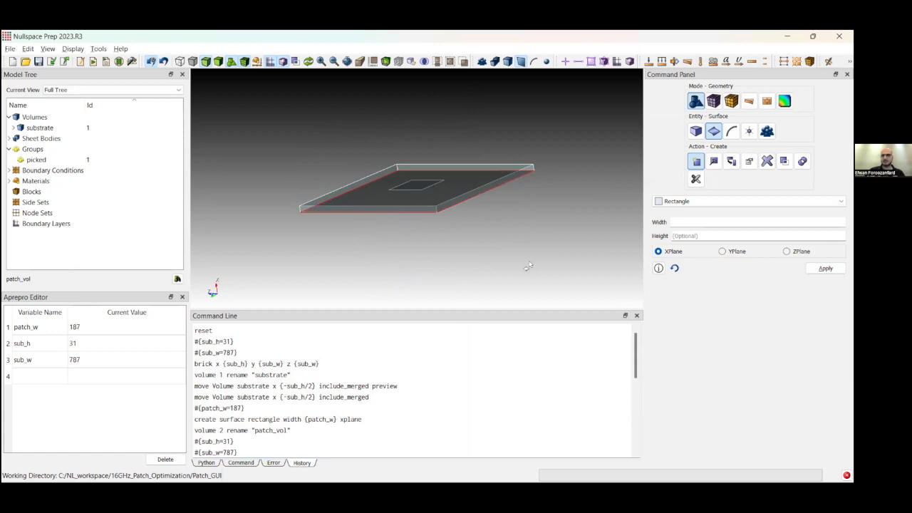
{"action": "middle_click_drag", "start_coordinate": [508, 245], "coordinate": [542, 230]}
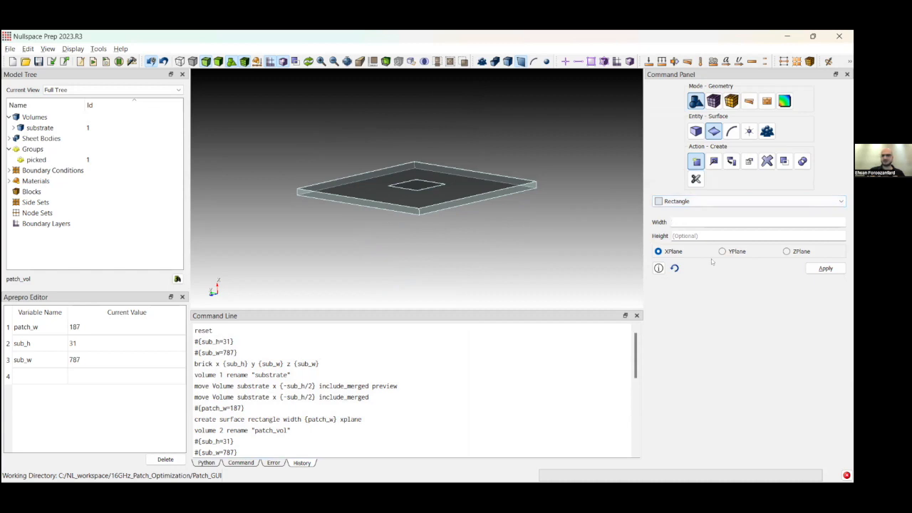
{"action": "type", "text": "{}"}
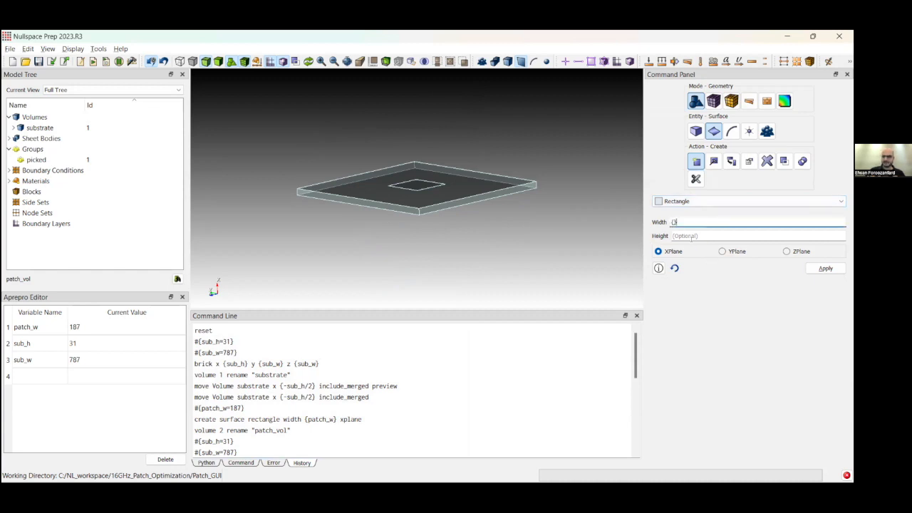
{"action": "key", "text": "Left"}
{"action": "type", "text": "sub_w"}
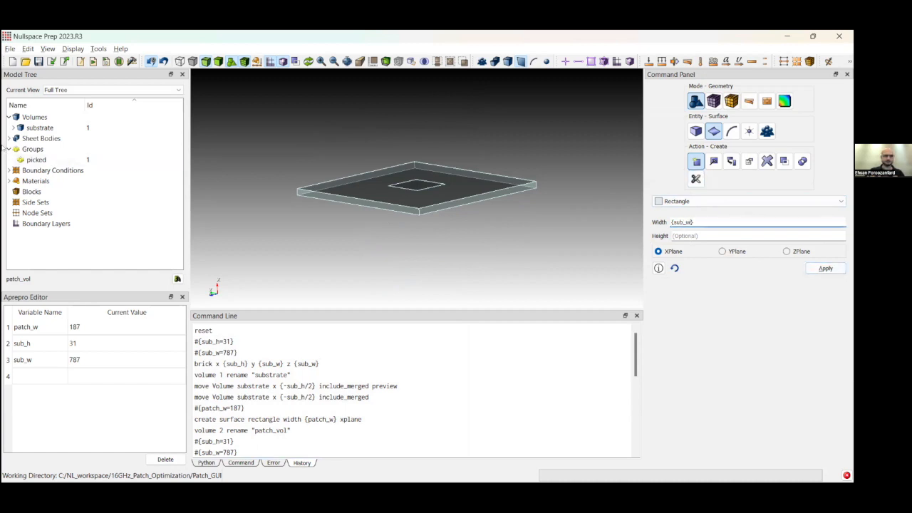
Rename the volume of the new substrate-sized sheet body to gnd
{"action": "left_click", "coordinate": [10, 139]}
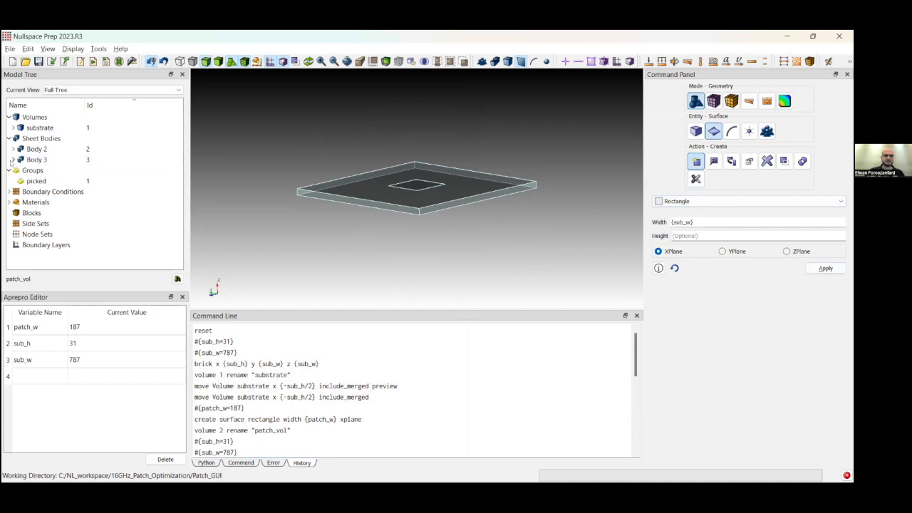
{"action": "left_click", "coordinate": [12, 160]}
{"action": "left_click", "coordinate": [43, 171]}
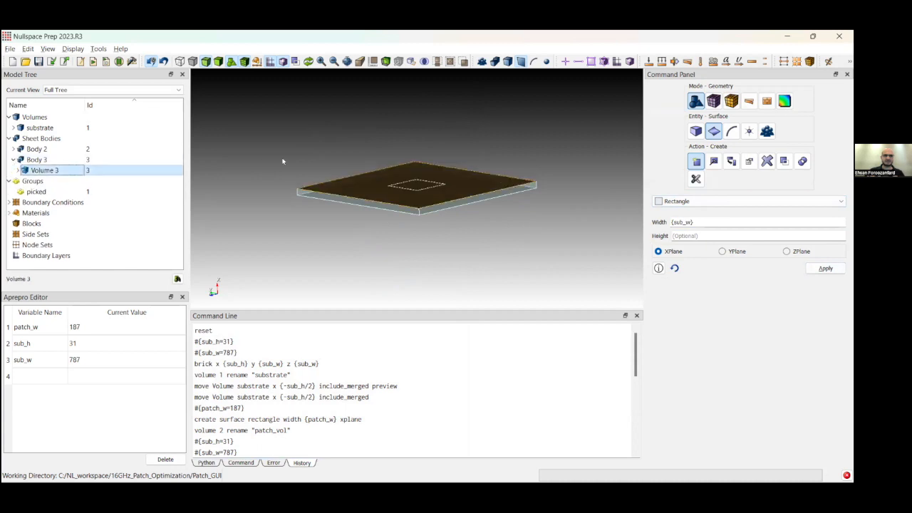
{"action": "left_click_drag", "start_coordinate": [282, 160], "coordinate": [285, 172]}
{"action": "right_click", "coordinate": [80, 171]}
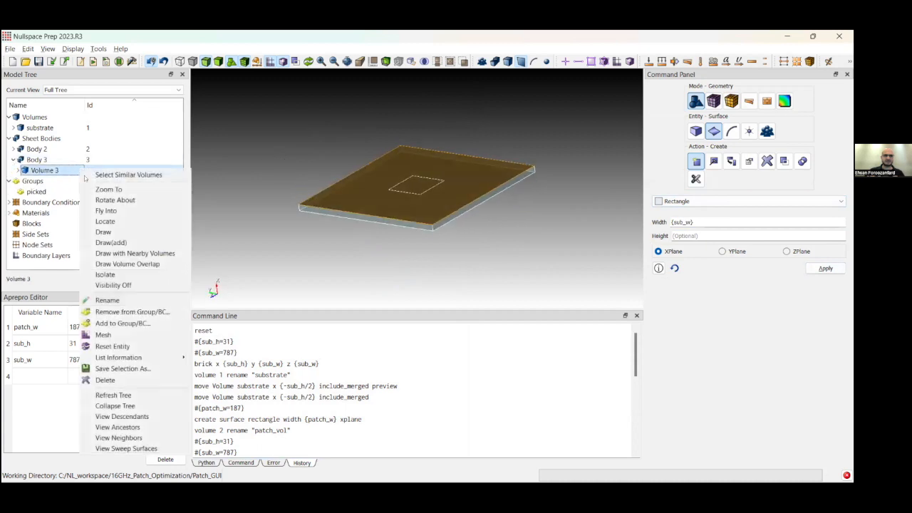
{"action": "left_click", "coordinate": [132, 296]}
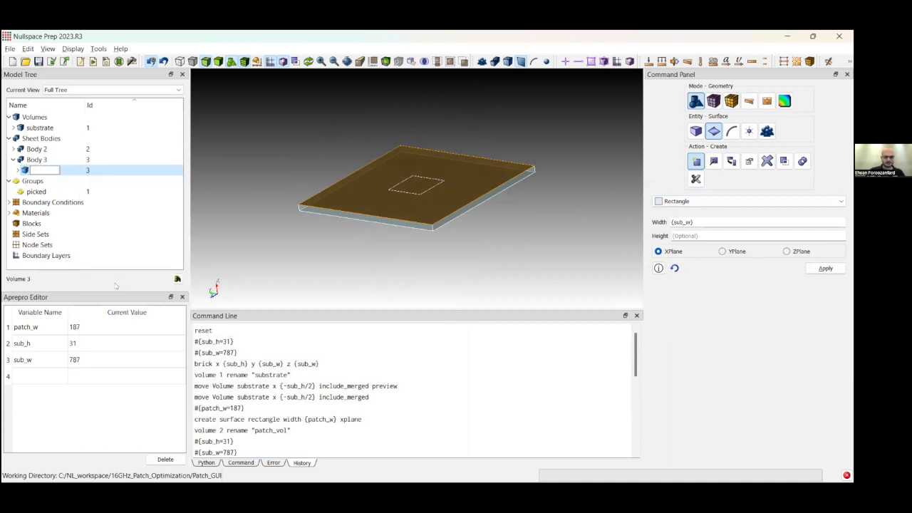
{"action": "type", "text": "gnd"}
{"action": "key", "text": "Return"}
Move the surface specified as "in volume gnd" by an X distance of {-sub_h}, previewing the move before applying it
{"action": "left_click_drag", "start_coordinate": [346, 166], "coordinate": [347, 204]}
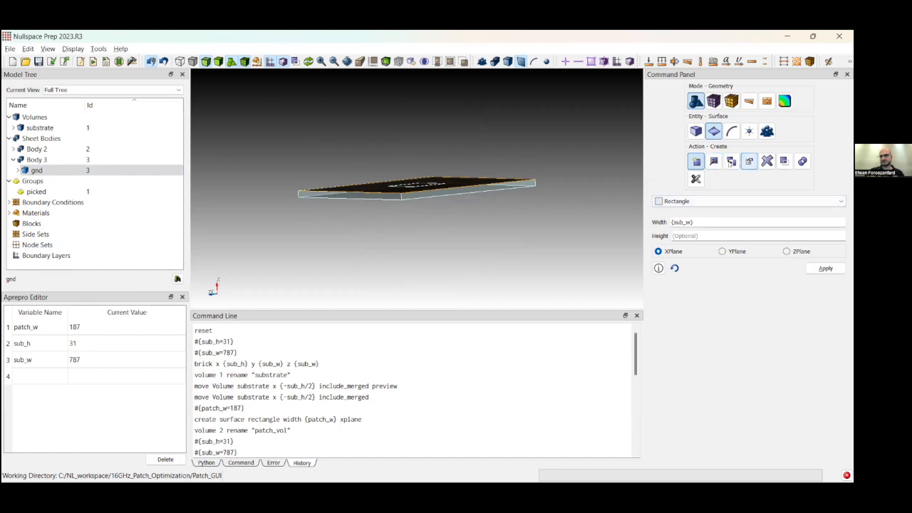
{"action": "left_click", "coordinate": [731, 161]}
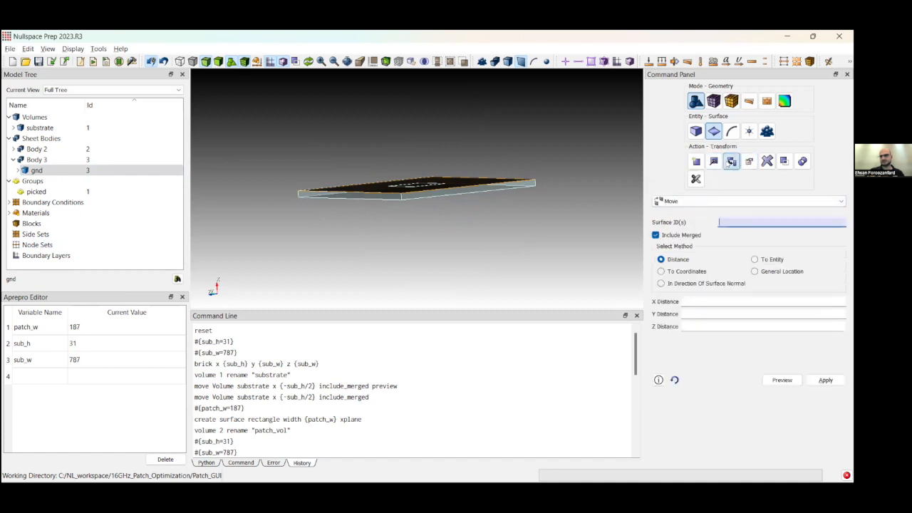
{"action": "left_click", "coordinate": [735, 224]}
{"action": "middle_click_drag", "start_coordinate": [306, 171], "coordinate": [350, 189]}
{"action": "left_click", "coordinate": [352, 189]}
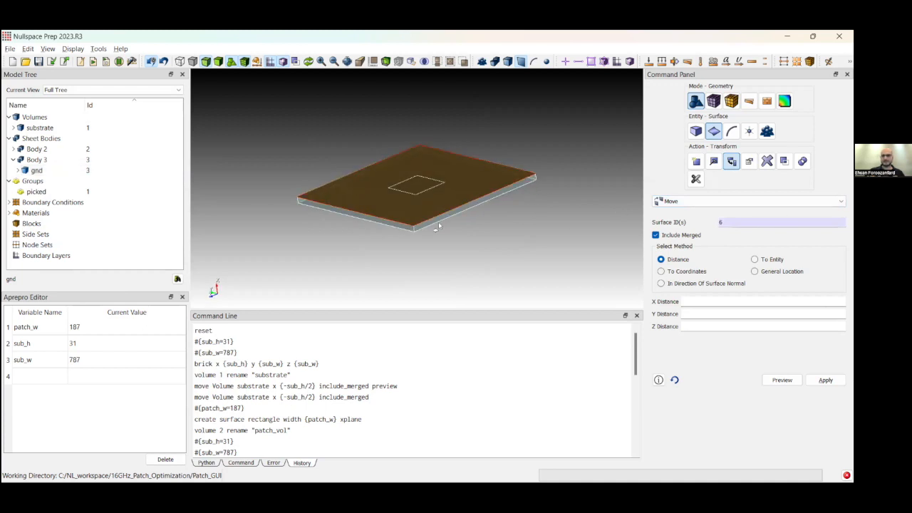
{"action": "double_click", "coordinate": [721, 222]}
{"action": "type", "text": "in volume gnd"}
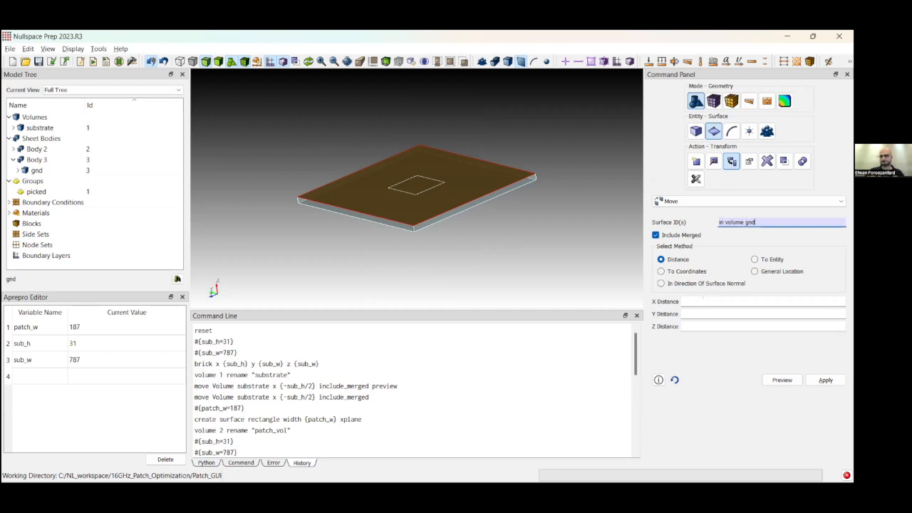
{"action": "left_click", "coordinate": [688, 300]}
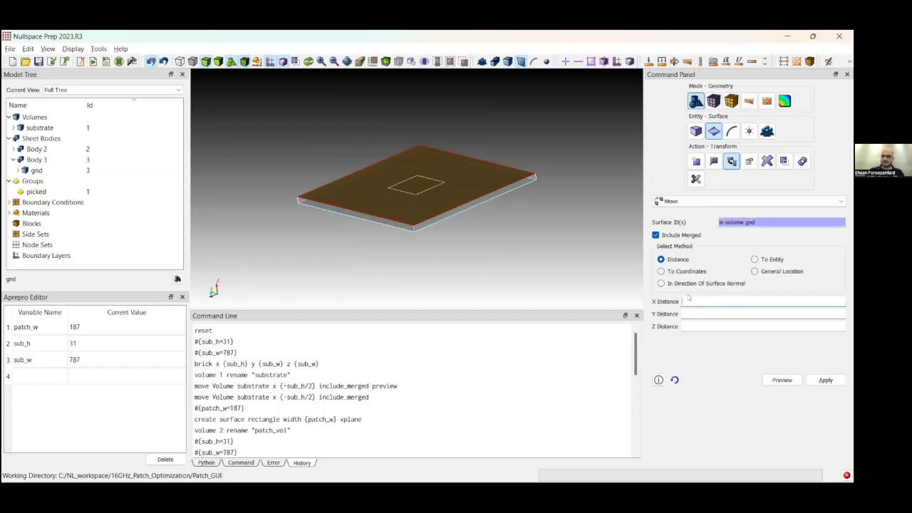
{"action": "type", "text": "0"}
{"action": "type", "text": "-"}
{"action": "type", "text": "sub_"}
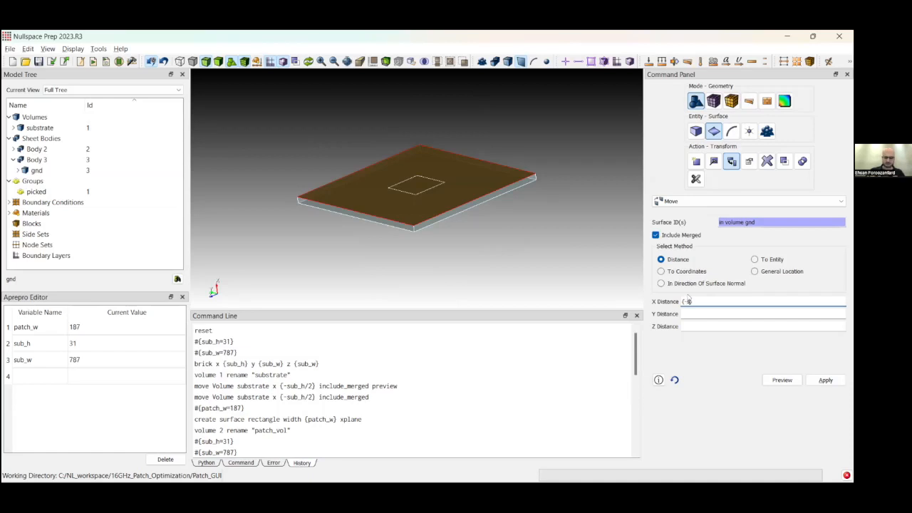
{"action": "type", "text": "h"}
{"action": "left_click", "coordinate": [781, 380]}
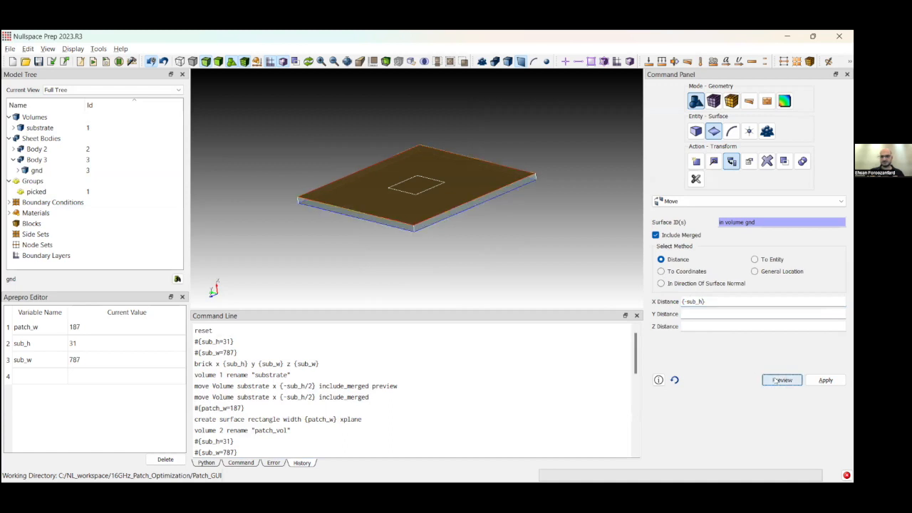
{"action": "left_click", "coordinate": [825, 379]}
{"action": "left_click_drag", "start_coordinate": [410, 204], "coordinate": [500, 269]}
{"action": "left_click", "coordinate": [421, 166]}
{"action": "left_click", "coordinate": [486, 219]}
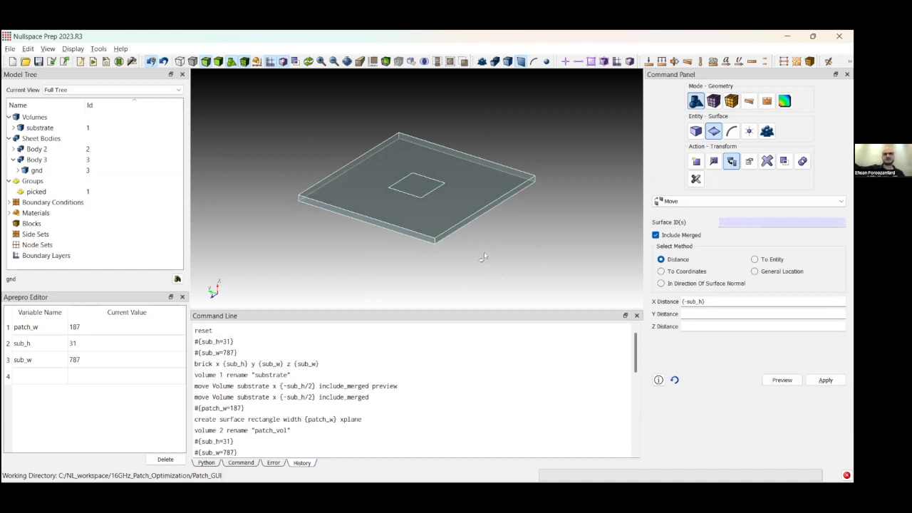
{"action": "mouse_move", "coordinate": [443, 266]}
{"action": "middle_mouse_down"}
{"action": "mouse_move", "coordinate": [443, 291]}
{"action": "mouse_move", "coordinate": [442, 283]}
{"action": "middle_mouse_up"}
{"action": "right_click", "coordinate": [441, 283]}
{"action": "key", "text": "Escape"}
Add an Aprepro variable named coax_l with the value 100
{"action": "left_click", "coordinate": [67, 380]}
{"action": "left_click", "coordinate": [67, 381]}
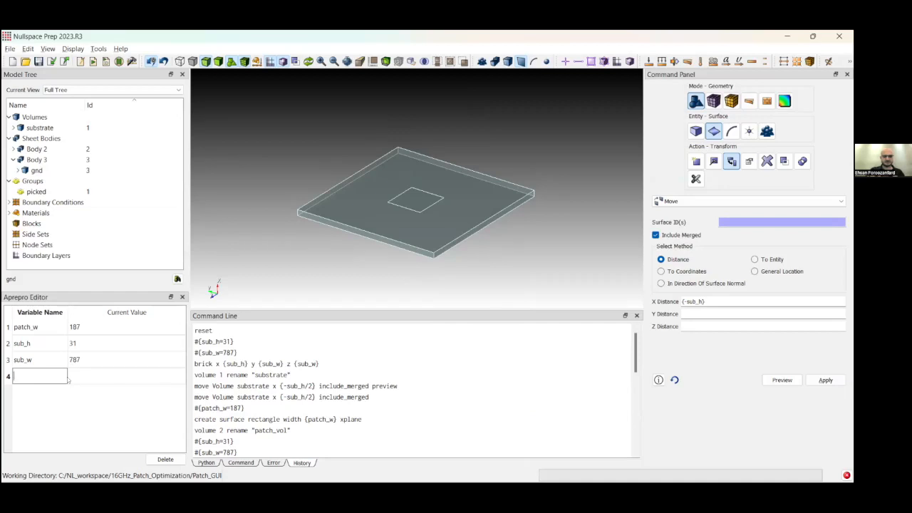
{"action": "type", "text": "coax_l"}
{"action": "key", "text": "Tab"}
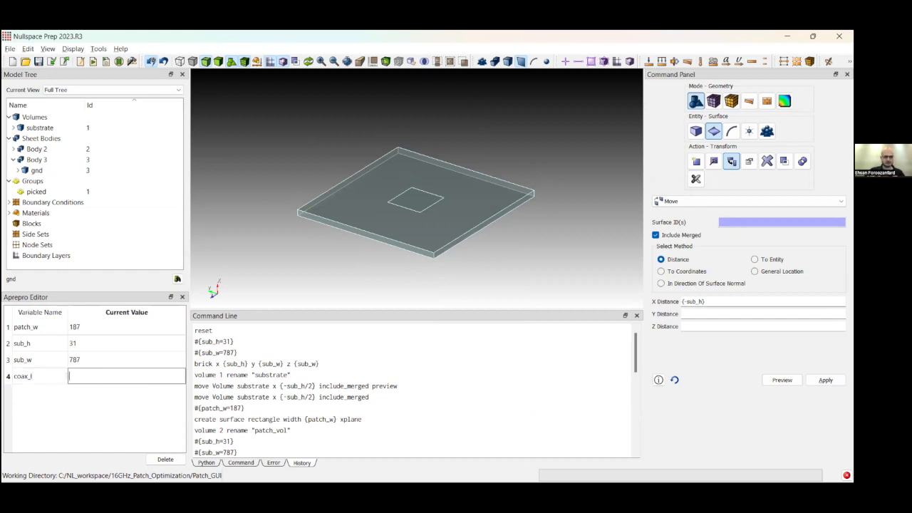
{"action": "type", "text": "100"}
{"action": "key", "text": "Tab"}
Add an Aprepro variable named coax_r with the value 20
{"action": "type", "text": "co"}
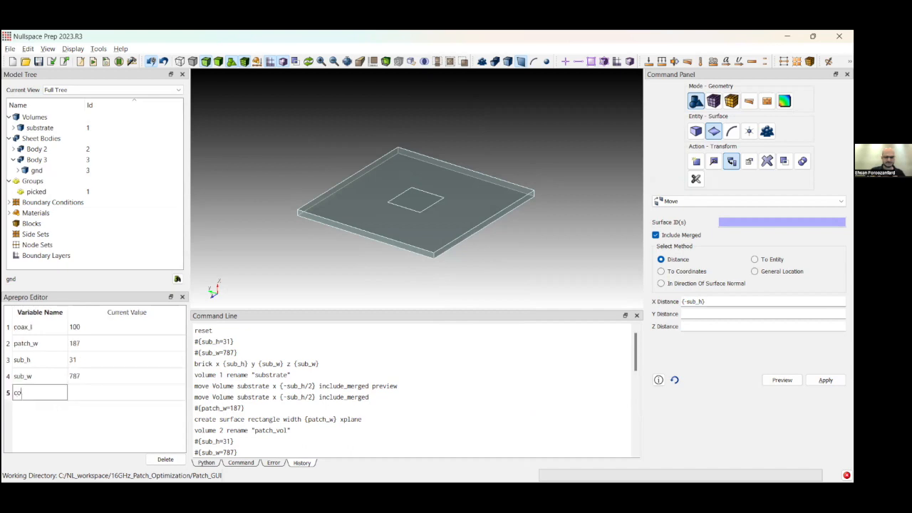
{"action": "type", "text": "ax_r"}
{"action": "left_click", "coordinate": [86, 390]}
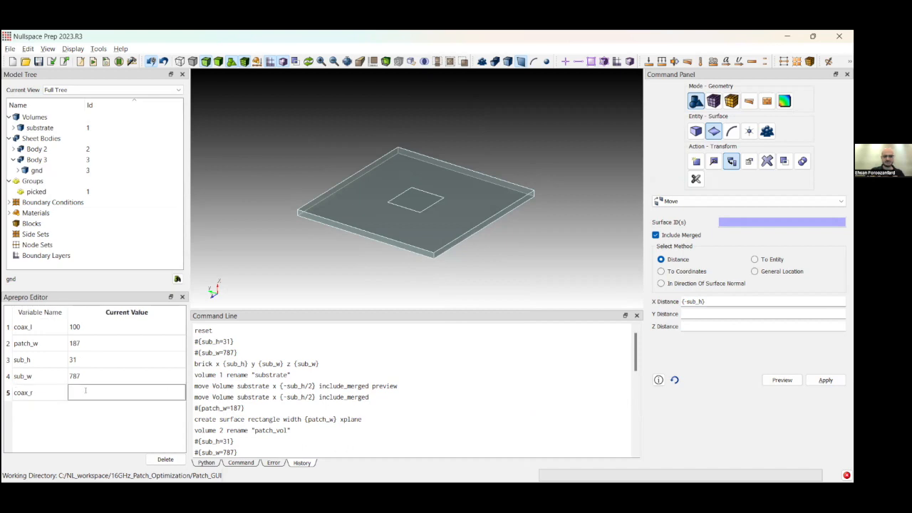
{"action": "type", "text": "20"}
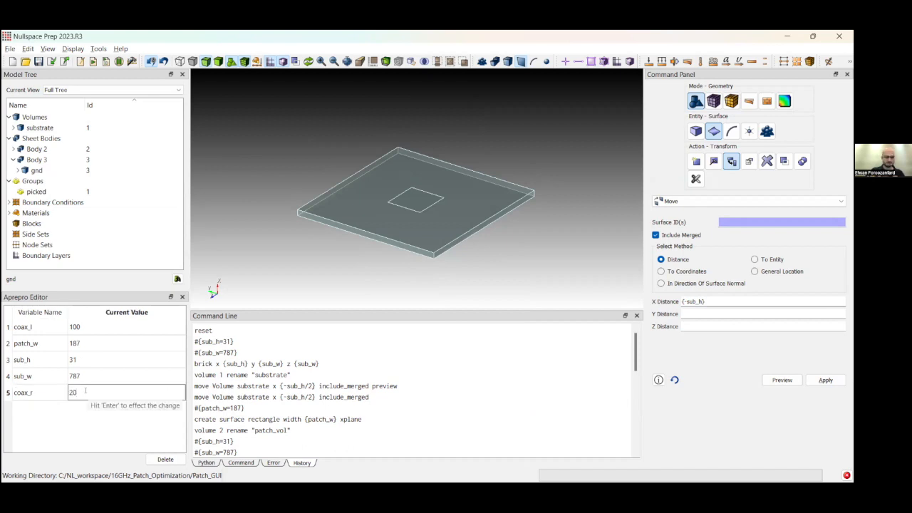
{"action": "key", "text": "Return"}
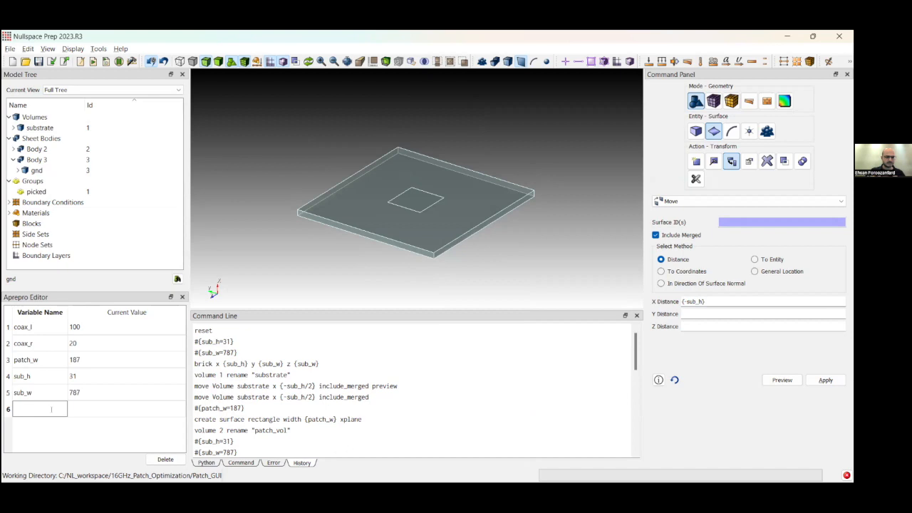
Add an Aprepro variable named pin_r with the value 6
{"action": "type", "text": "pin"}
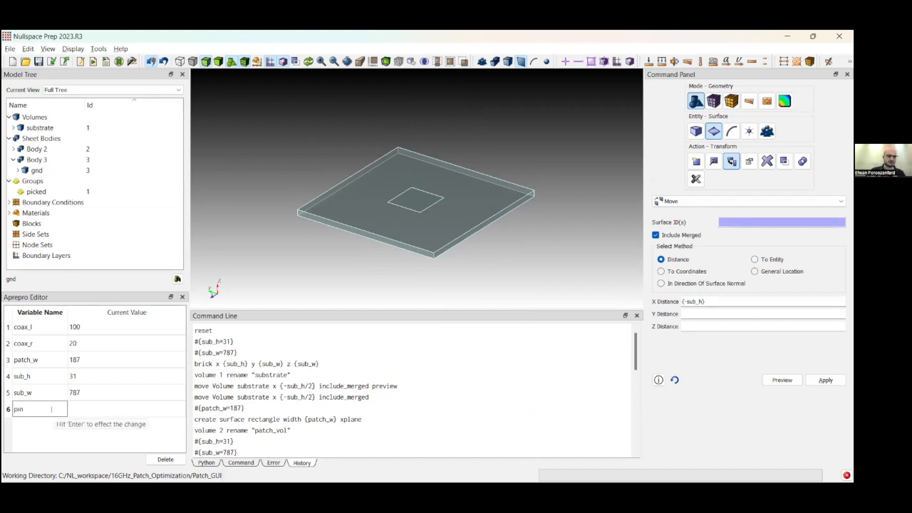
{"action": "type", "text": "_r"}
{"action": "key", "text": "Tab"}
{"action": "type", "text": "6"}
{"action": "key", "text": "Return"}
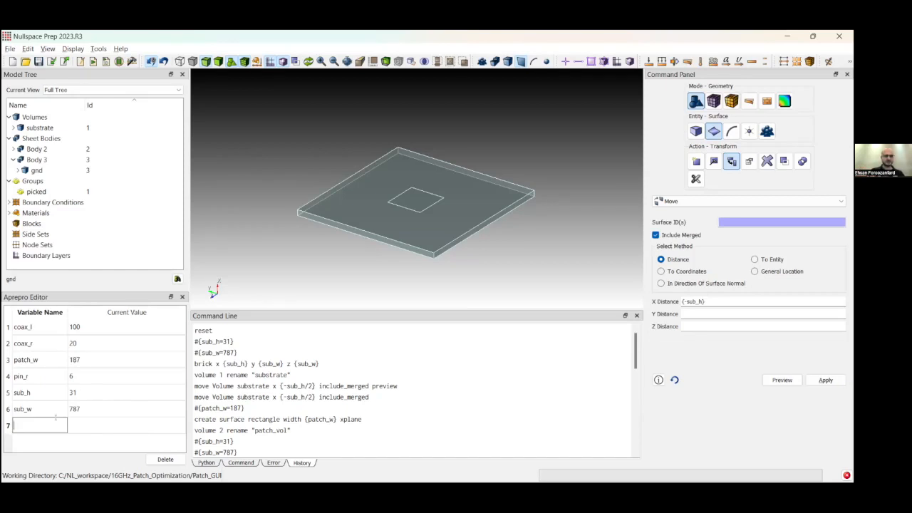
Add an Aprepro variable named vs_w defined by the expression 2*pin_r
{"action": "type", "text": "va"}
{"action": "type", "text": "_w"}
{"action": "key", "text": "Tab"}
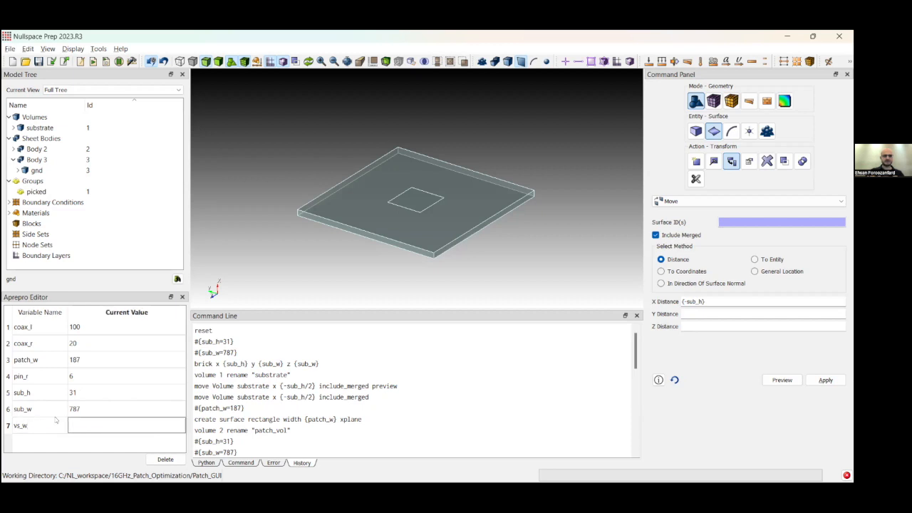
{"action": "type", "text": "2*pin_r"}
{"action": "left_click", "coordinate": [50, 437]}
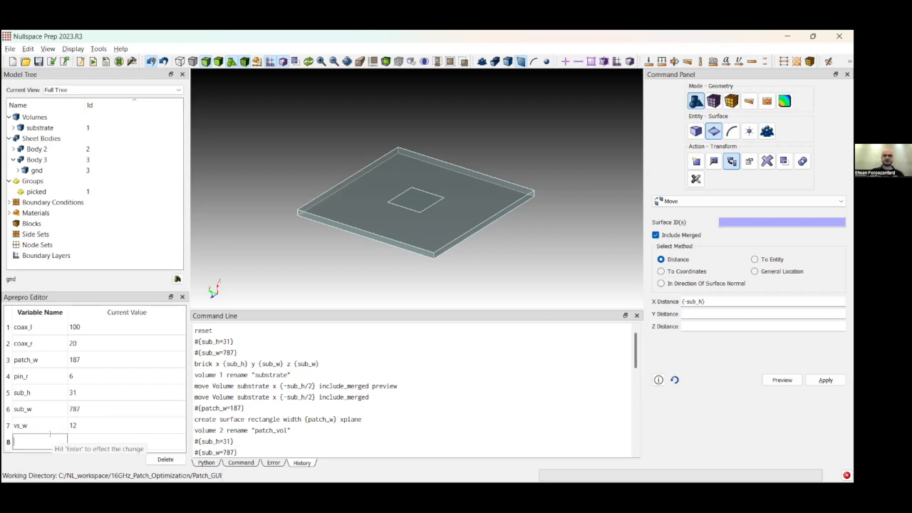
Add an Aprepro variable named pin_l defined by the expression sub_h+coax_l-vs_w
{"action": "type", "text": "pin_l"}
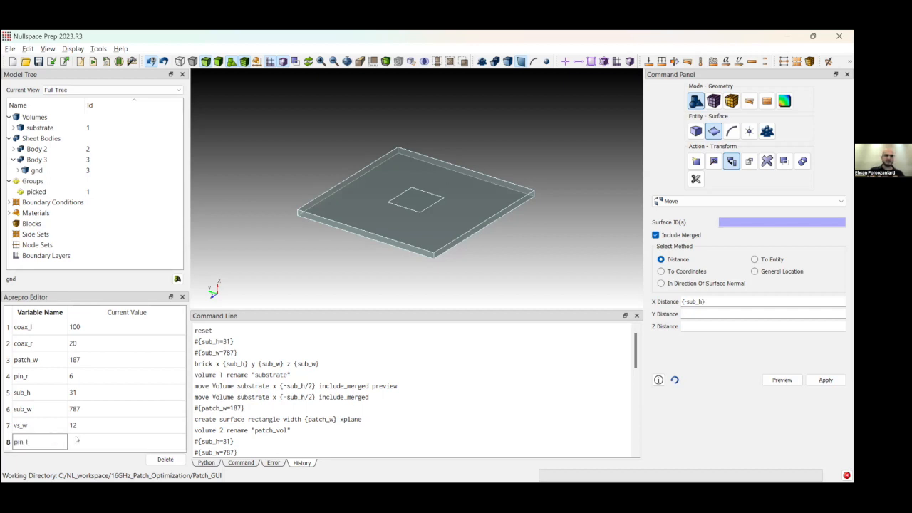
{"action": "left_click", "coordinate": [82, 445]}
{"action": "type", "text": "sub_"}
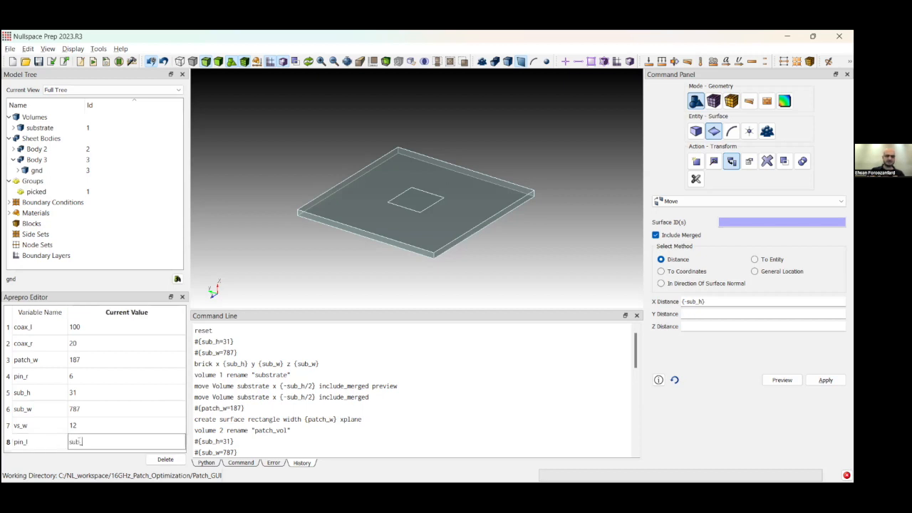
{"action": "type", "text": "h+coax_l-"}
{"action": "type", "text": "vs_w"}
{"action": "key", "text": "Return"}
{"action": "scroll", "coordinate": [79, 425], "scroll_direction": "up", "scroll_amount": 1}
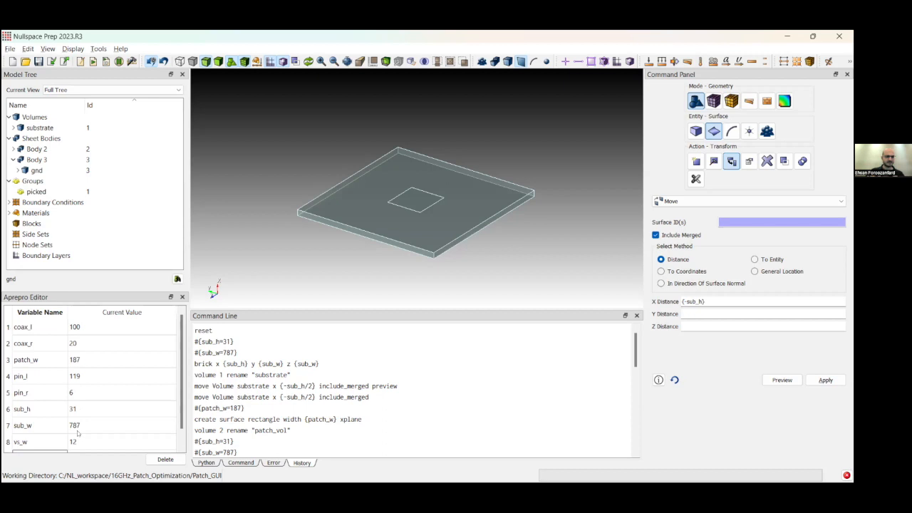
{"action": "scroll", "coordinate": [79, 426], "scroll_direction": "down", "scroll_amount": 1}
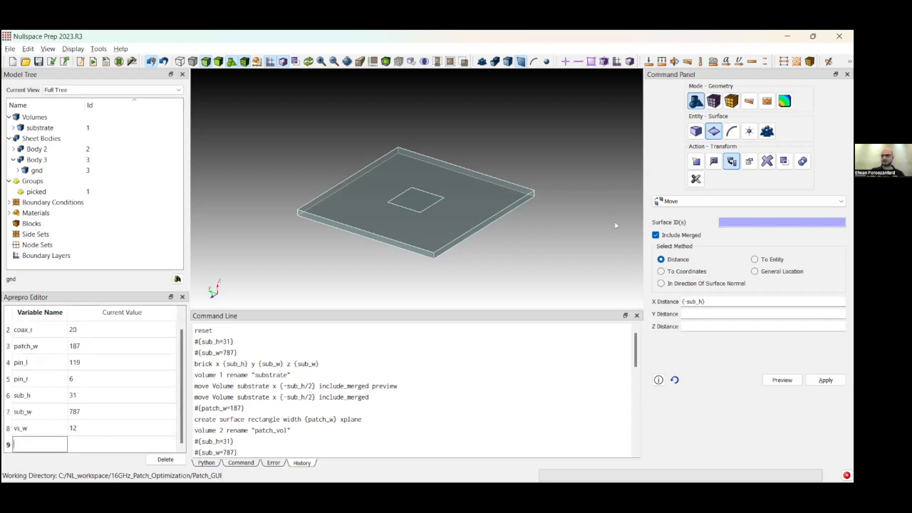
Create a circular prism volume with height {pin_l}, 6 sides and radius {pin_r}
{"action": "left_click", "coordinate": [694, 133]}
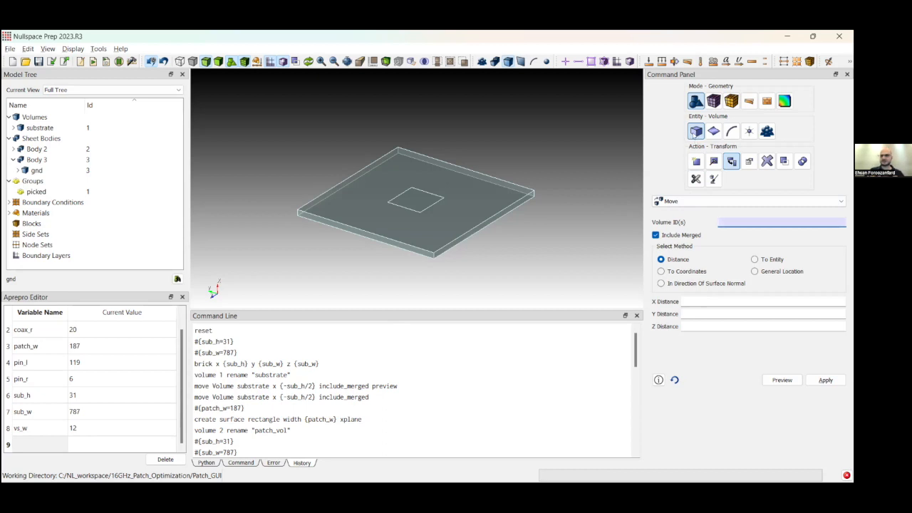
{"action": "left_click", "coordinate": [696, 161]}
{"action": "type", "text": "10"}
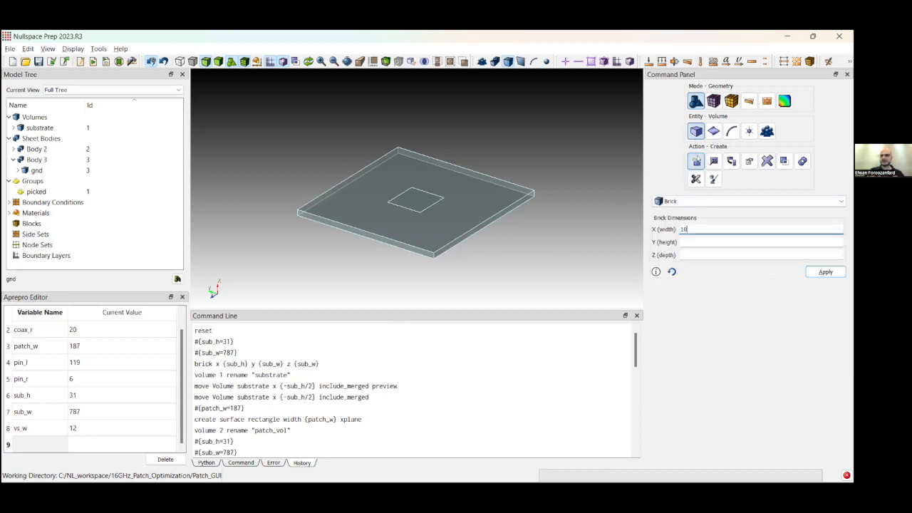
{"action": "left_click", "coordinate": [676, 202]}
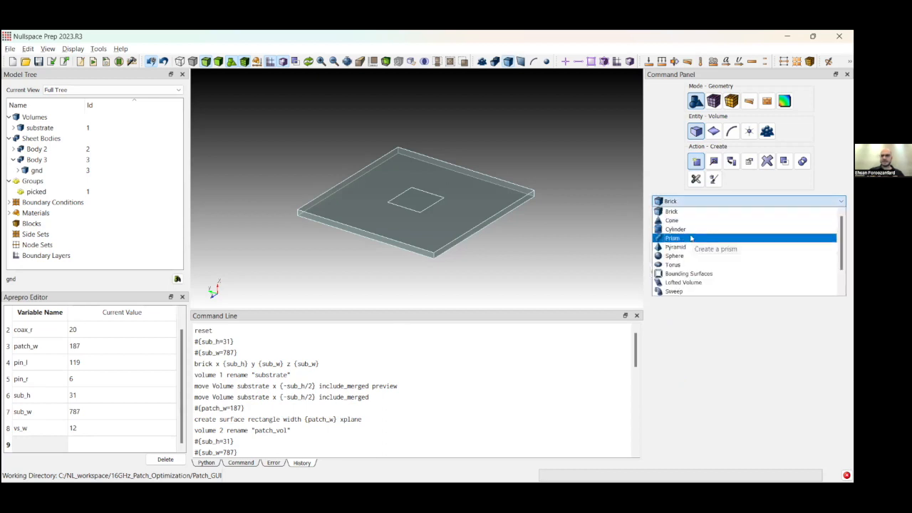
{"action": "left_click", "coordinate": [689, 238]}
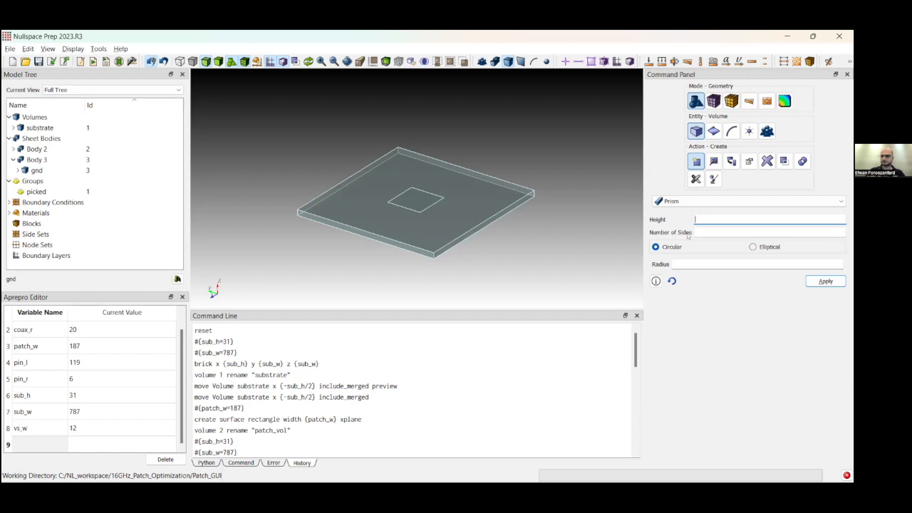
{"action": "type", "text": "0"}
{"action": "type", "text": "pin"}
{"action": "type", "text": "_l"}
{"action": "key", "text": "Tab"}
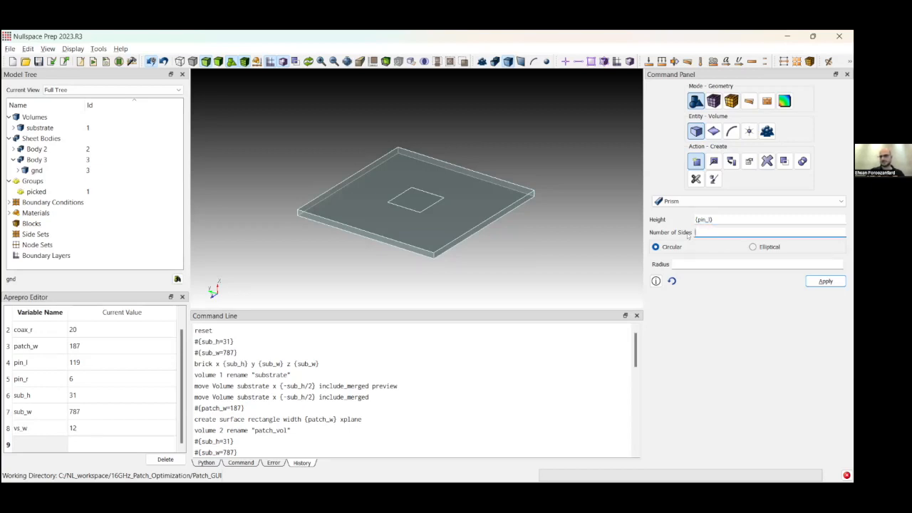
{"action": "type", "text": "6"}
{"action": "left_click", "coordinate": [688, 264]}
{"action": "type", "text": "{}"}
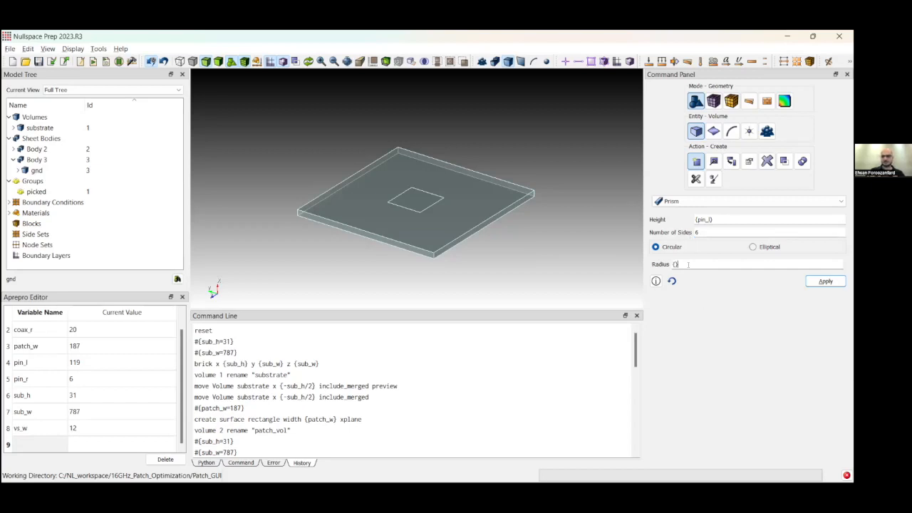
{"action": "type", "text": "pin_r"}
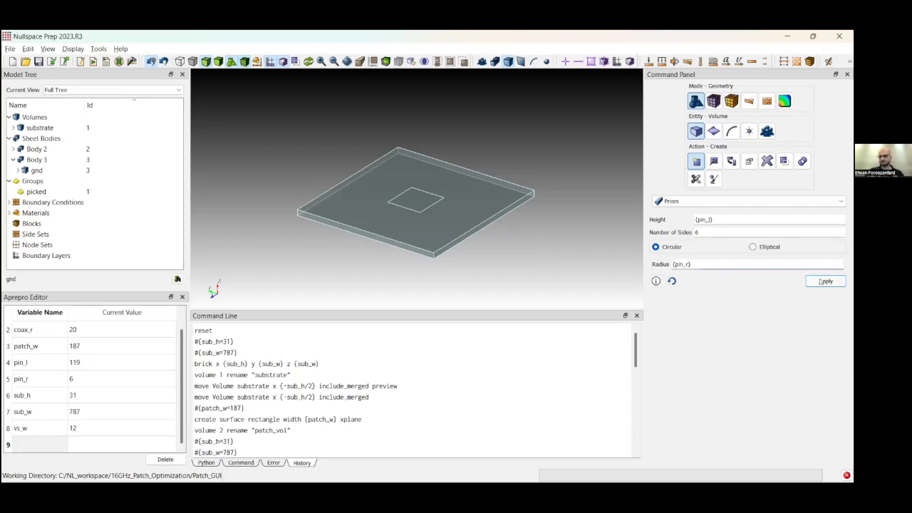
{"action": "left_click", "coordinate": [816, 285]}
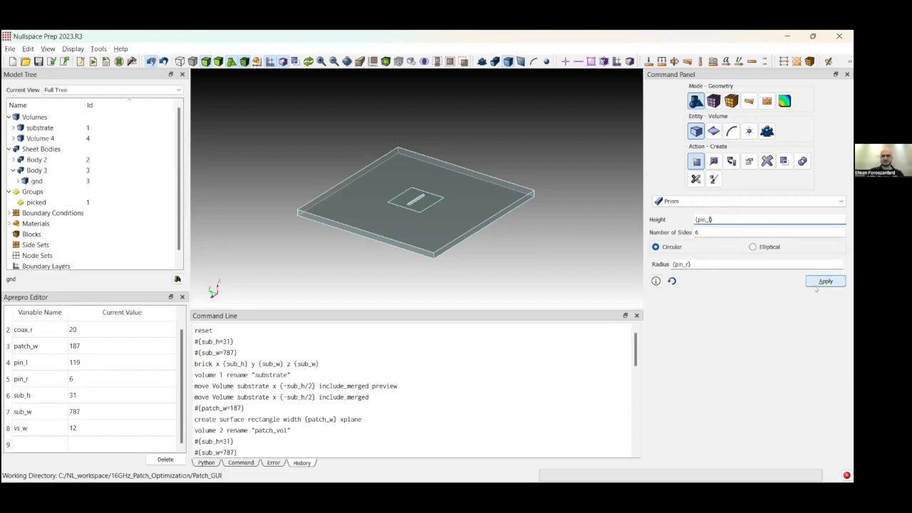
Rename the new prism volume inside the patch outline as pin
{"action": "scroll", "coordinate": [411, 226], "scroll_direction": "up", "scroll_amount": 5}
{"action": "middle_click_drag", "start_coordinate": [411, 226], "coordinate": [420, 210]}
{"action": "left_click", "coordinate": [420, 199]}
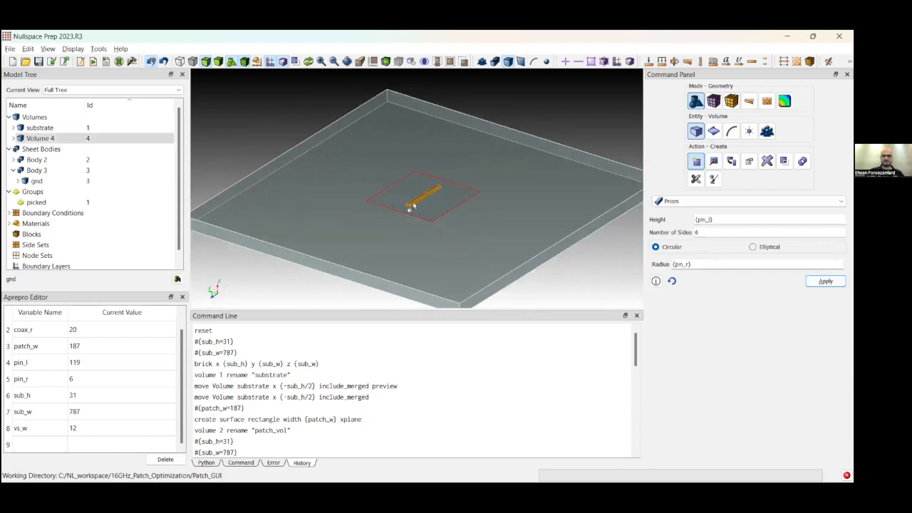
{"action": "scroll", "coordinate": [420, 200], "scroll_direction": "up", "scroll_amount": 3}
{"action": "left_click", "coordinate": [36, 138]}
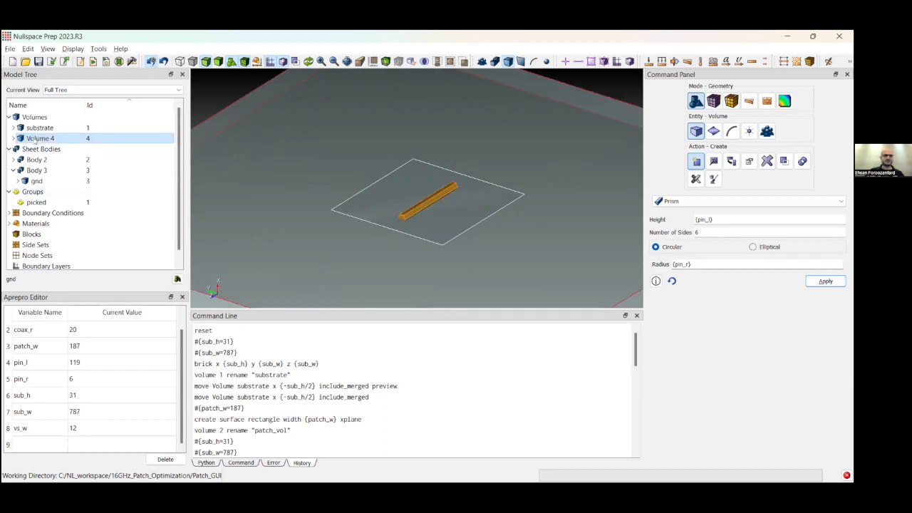
{"action": "right_click", "coordinate": [35, 140]}
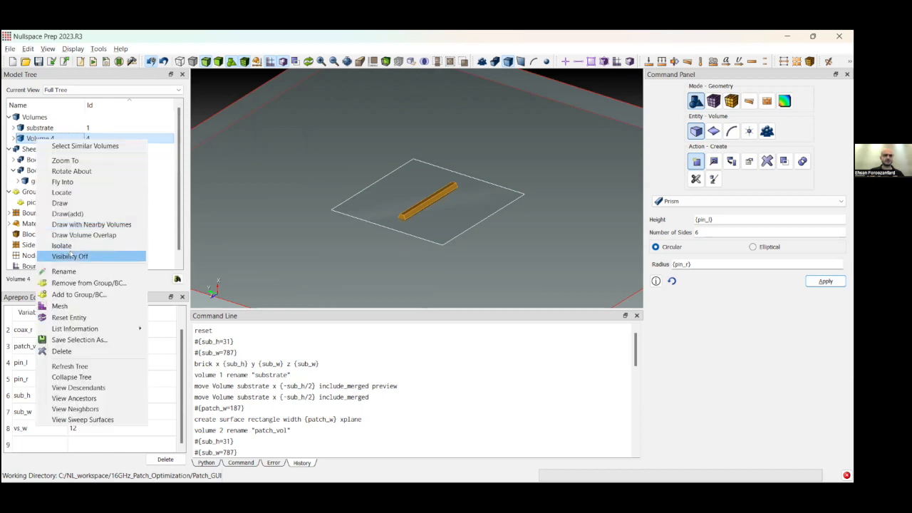
{"action": "left_click", "coordinate": [69, 270]}
{"action": "type", "text": "pin"}
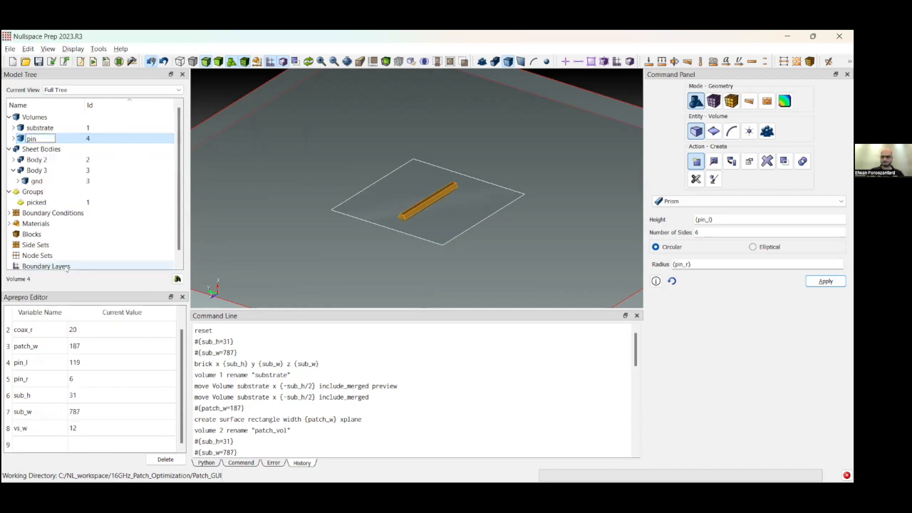
{"action": "key", "text": "Return"}
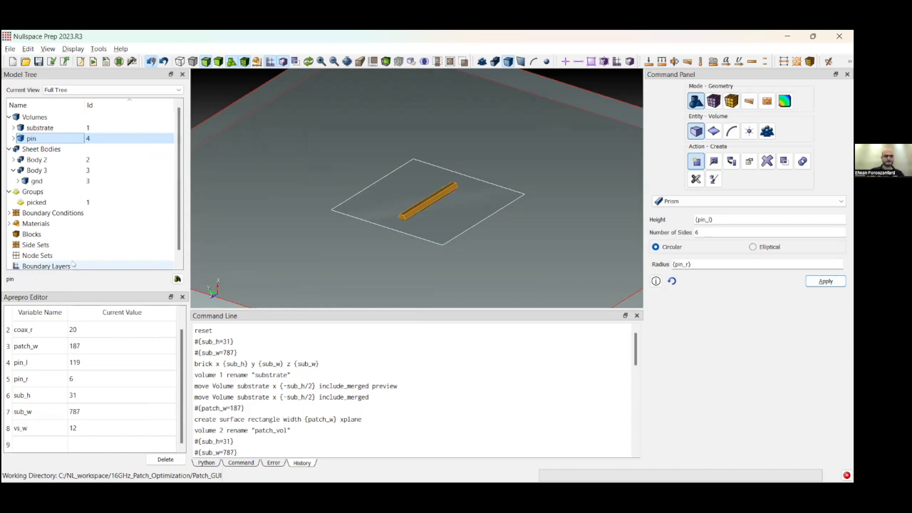
{"action": "scroll", "coordinate": [619, 295], "scroll_direction": "down", "scroll_amount": 3}
{"action": "left_click", "coordinate": [555, 272]}
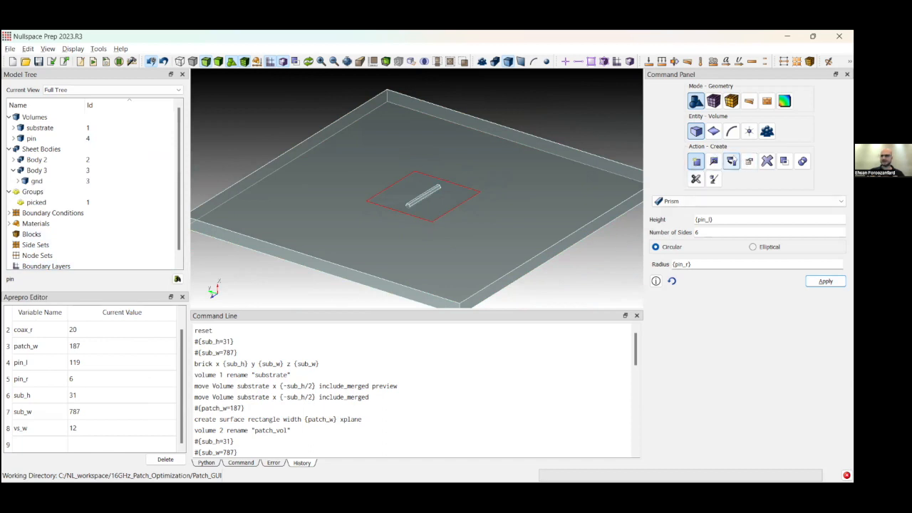
Rotate the pin volume by 90 degrees about the Y-axis
{"action": "left_click", "coordinate": [731, 161]}
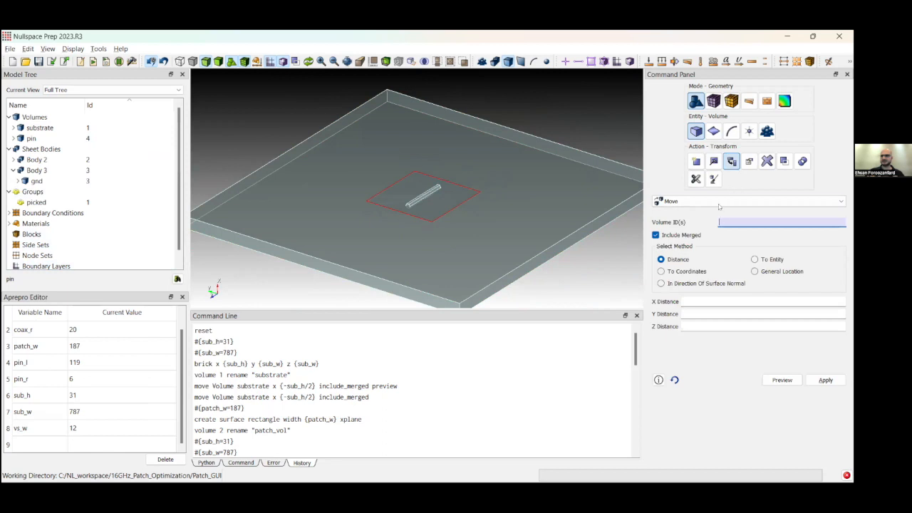
{"action": "left_click", "coordinate": [685, 201]}
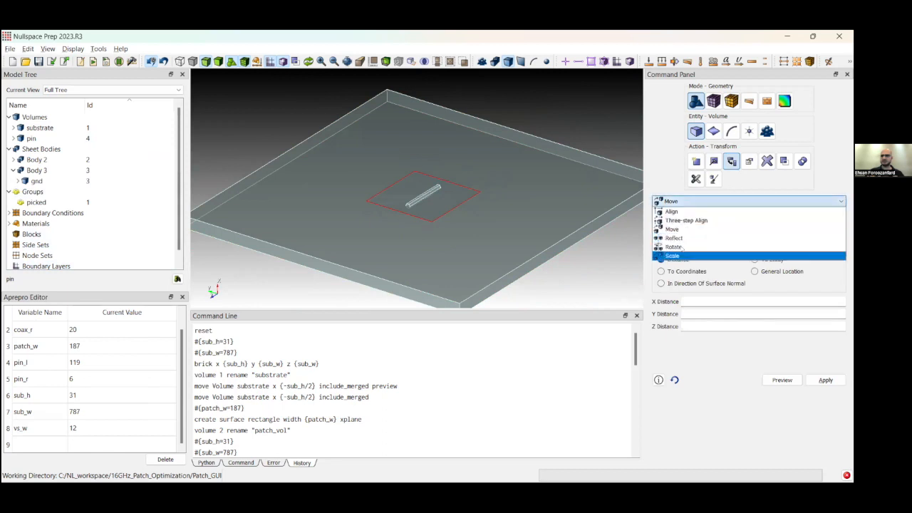
{"action": "left_click", "coordinate": [676, 247]}
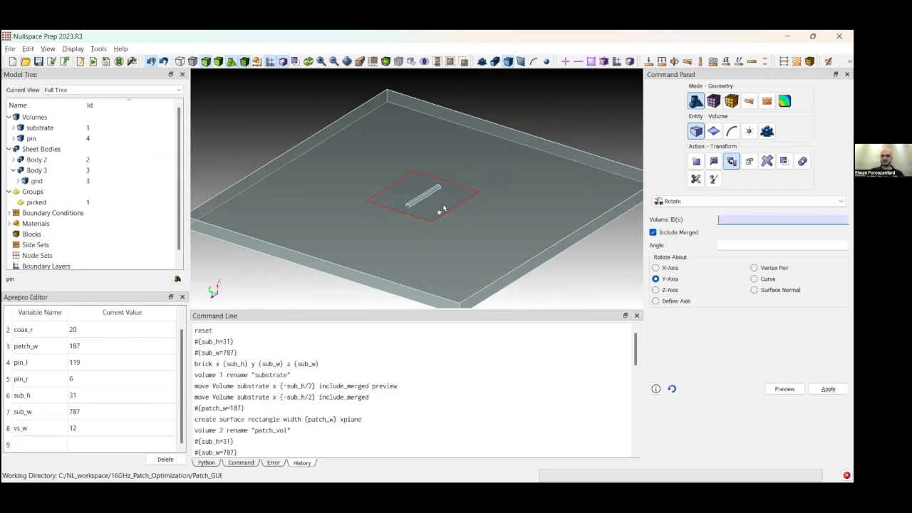
{"action": "left_click", "coordinate": [421, 200]}
{"action": "left_click", "coordinate": [421, 200]}
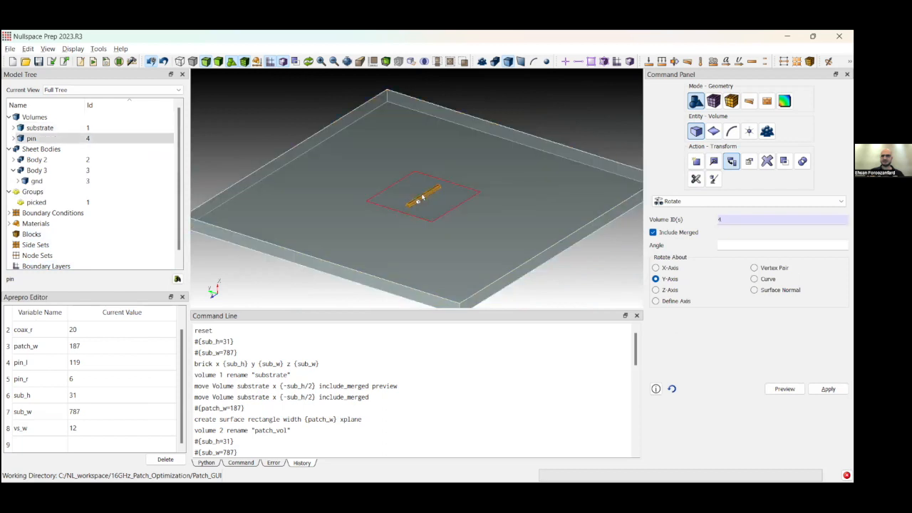
{"action": "left_click", "coordinate": [732, 245]}
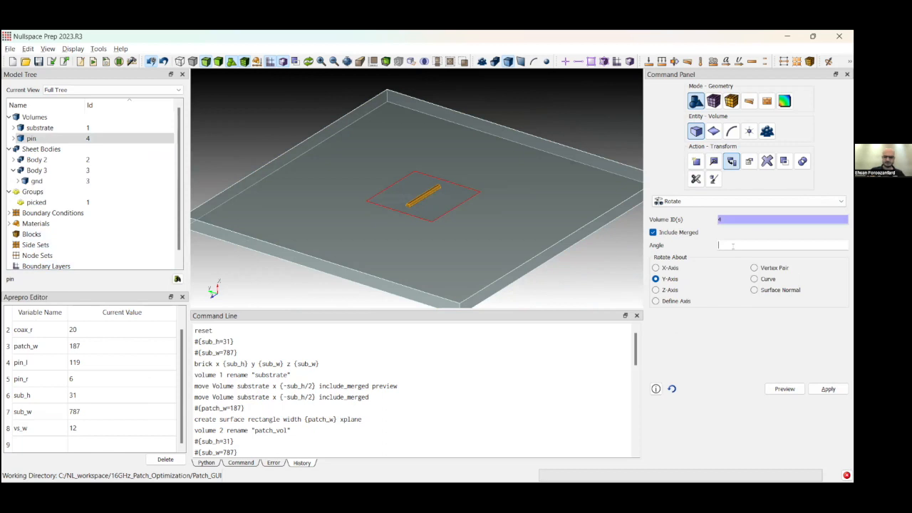
{"action": "type", "text": "90"}
{"action": "left_click", "coordinate": [820, 388]}
{"action": "middle_click_drag", "start_coordinate": [483, 253], "coordinate": [433, 210]}
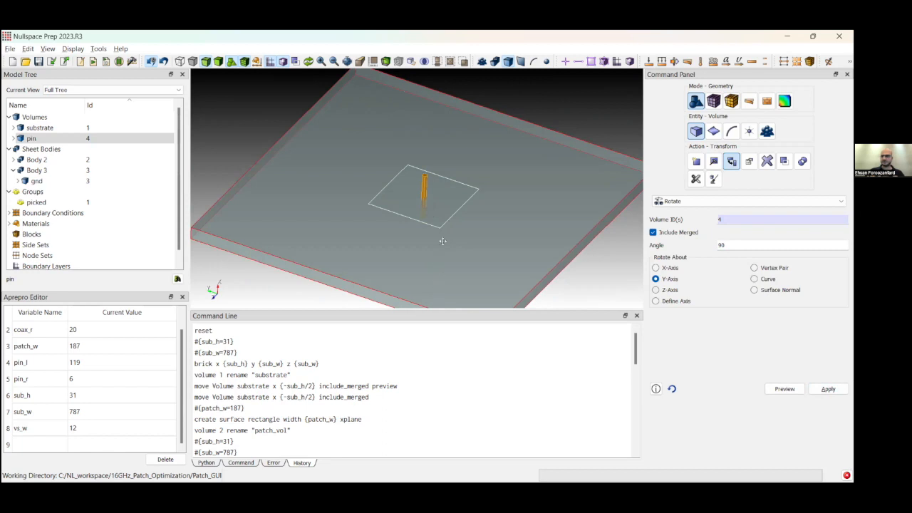
{"action": "middle_click_drag", "start_coordinate": [441, 245], "coordinate": [424, 227]}
{"action": "left_click", "coordinate": [552, 275]}
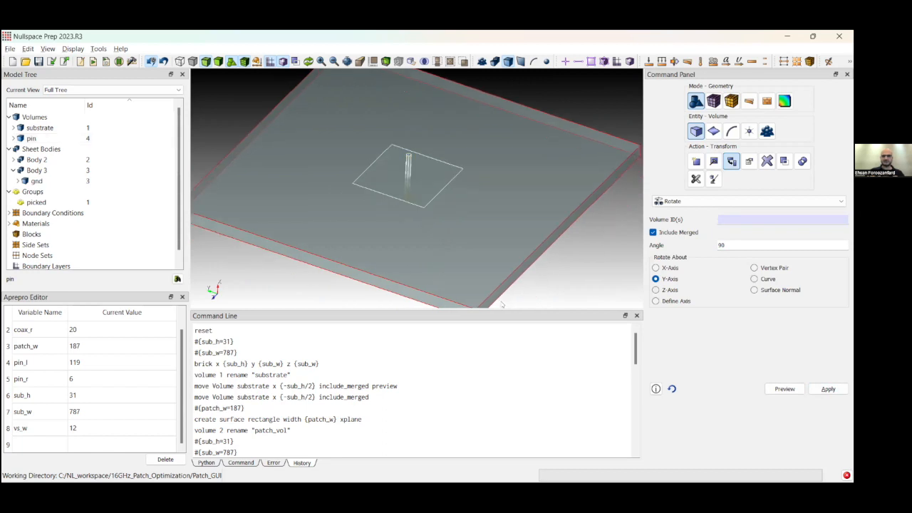
Add an Aprepro variable named feed_offset with the value 0.68
{"action": "left_click", "coordinate": [49, 446]}
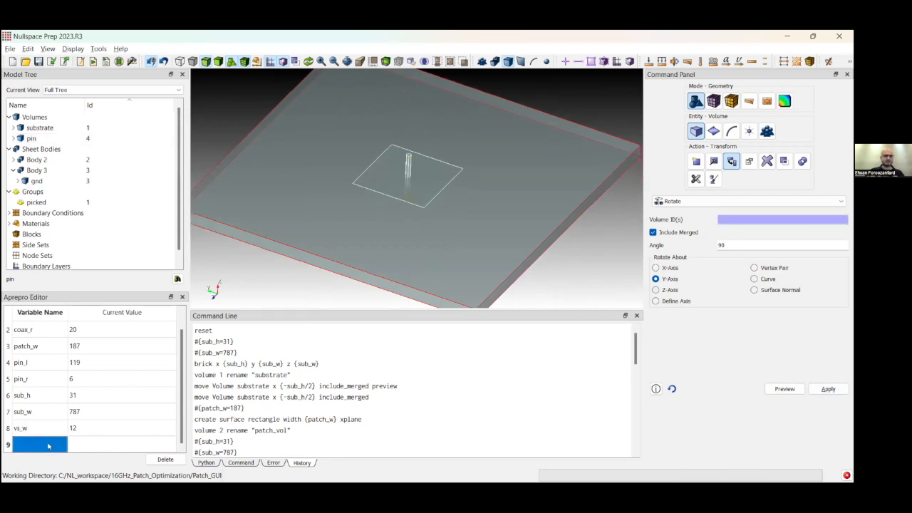
{"action": "left_click", "coordinate": [61, 443]}
{"action": "type", "text": "feed_offset"}
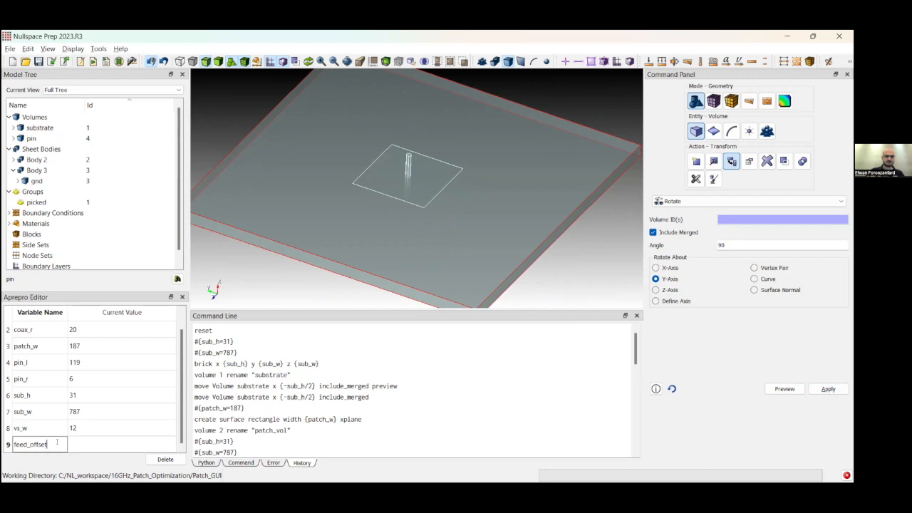
{"action": "left_click", "coordinate": [102, 442]}
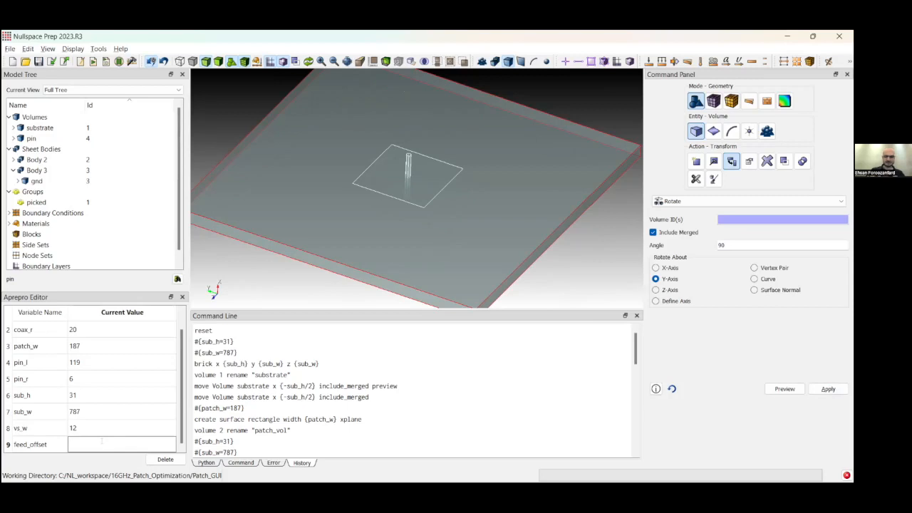
{"action": "type", "text": "0.68"}
{"action": "key", "text": "Return"}
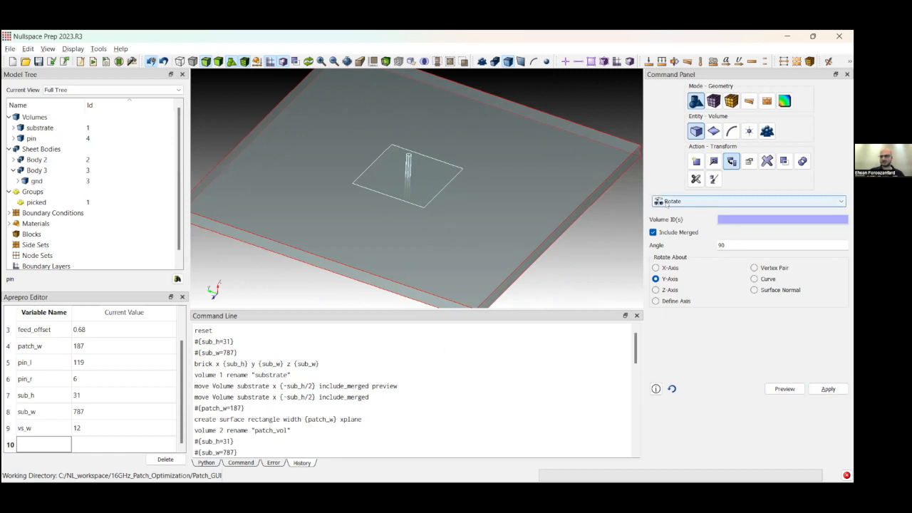
Set up a distance move of the pin volume with an X distance of {-pin_l/2}
{"action": "left_click", "coordinate": [673, 202]}
{"action": "left_click", "coordinate": [673, 211]}
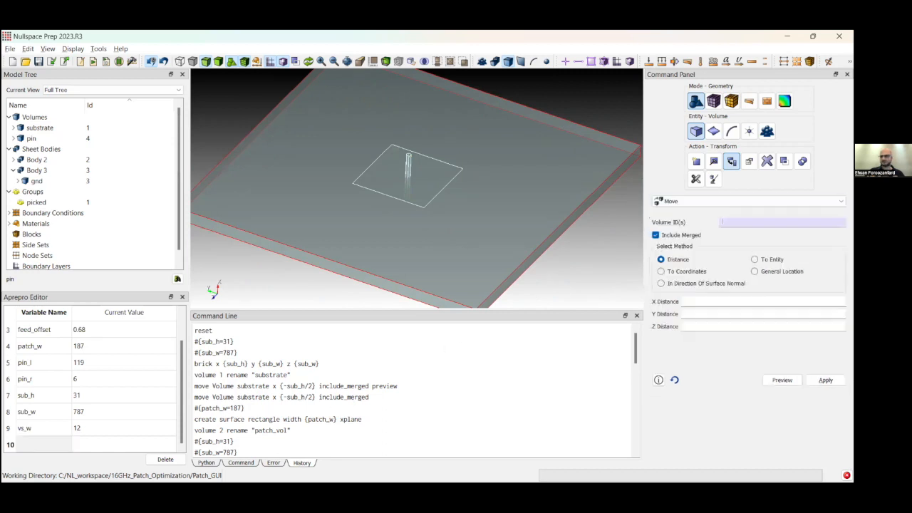
{"action": "left_click", "coordinate": [403, 169]}
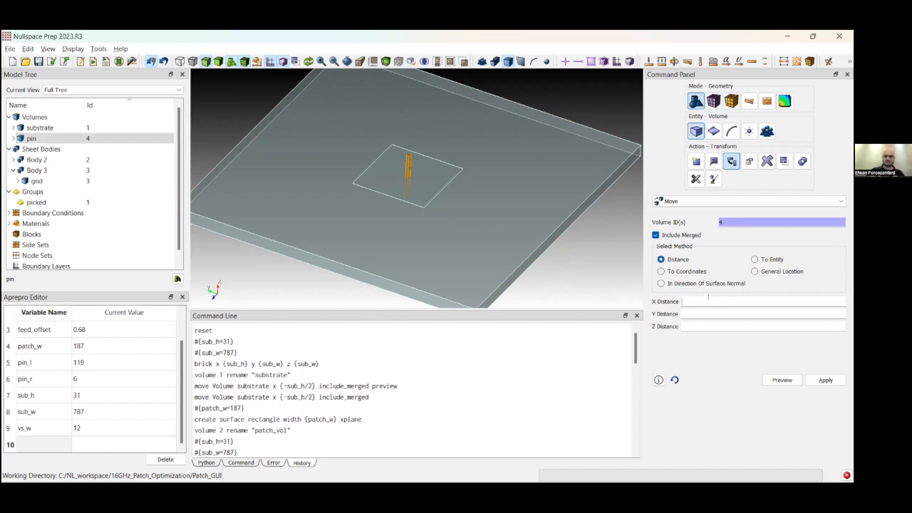
{"action": "type", "text": "()"}
{"action": "type", "text": "-"}
{"action": "type", "text": "pin"}
{"action": "type", "text": "_l"}
{"action": "type", "text": "/2"}
Set the Z distance of the pin's move to {-patch_w/2+feed_offset*patch_w/2}
{"action": "type", "text": "{}"}
{"action": "type", "text": "-"}
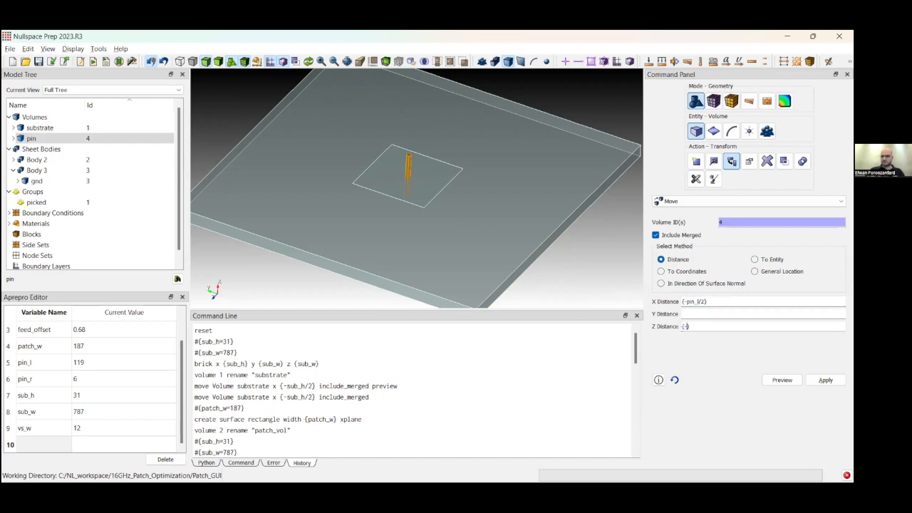
{"action": "type", "text": "patch"}
{"action": "type", "text": "_w"}
{"action": "type", "text": "/2"}
{"action": "type", "text": "+p"}
{"action": "type", "text": "feed"}
{"action": "type", "text": "_offset"}
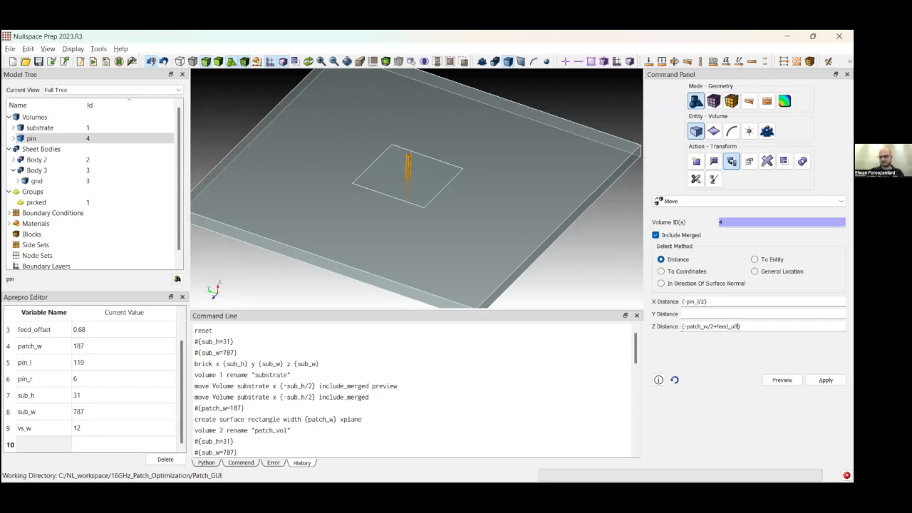
{"action": "type", "text": "*"}
{"action": "type", "text": "ptach"}
{"action": "key", "text": "BackSpace"}
{"action": "key", "text": "BackSpace"}
{"action": "key", "text": "BackSpace"}
{"action": "key", "text": "BackSpace"}
{"action": "type", "text": "atch_w/2"}
Preview the pin's move, check it against the patch and substrate, and apply it
{"action": "left_click", "coordinate": [782, 379]}
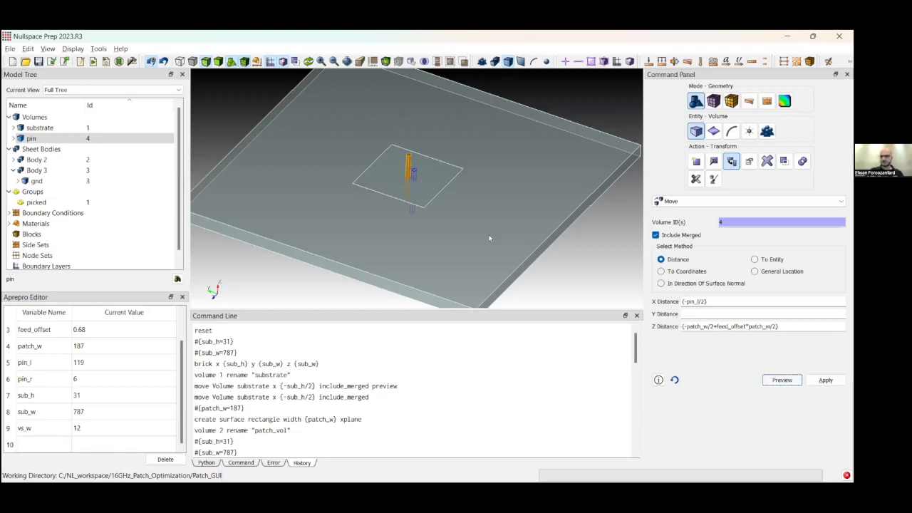
{"action": "middle_click_drag", "start_coordinate": [463, 166], "coordinate": [362, 165]}
{"action": "scroll", "coordinate": [441, 183], "scroll_direction": "up", "scroll_amount": 4}
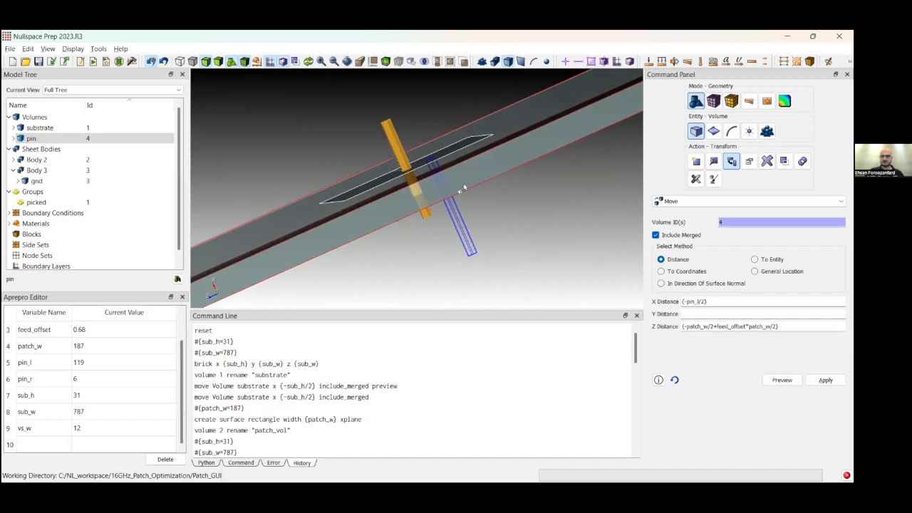
{"action": "left_click", "coordinate": [825, 380]}
{"action": "middle_click_drag", "start_coordinate": [506, 200], "coordinate": [470, 196]}
{"action": "middle_click_drag", "start_coordinate": [474, 253], "coordinate": [493, 242]}
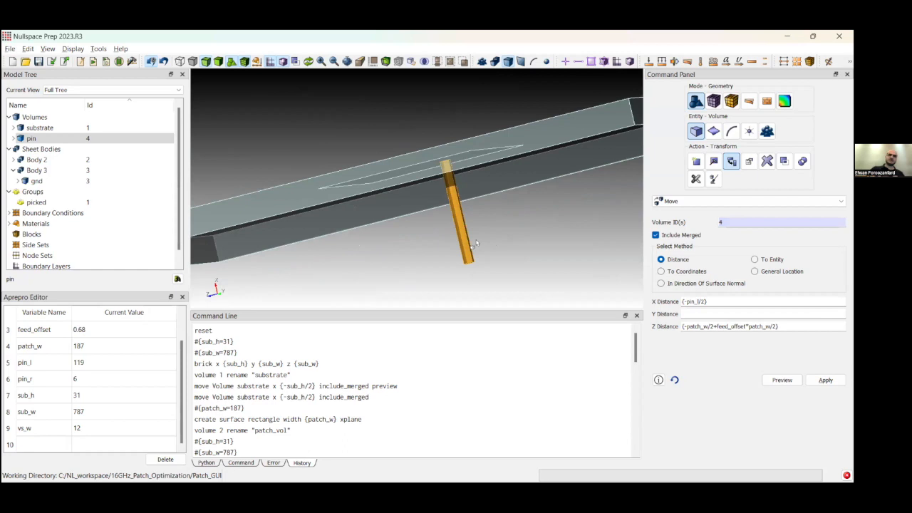
{"action": "scroll", "coordinate": [476, 243], "scroll_direction": "down", "scroll_amount": 2}
{"action": "middle_click_drag", "start_coordinate": [485, 241], "coordinate": [483, 268]}
{"action": "scroll", "coordinate": [462, 388], "scroll_direction": "down", "scroll_amount": 2}
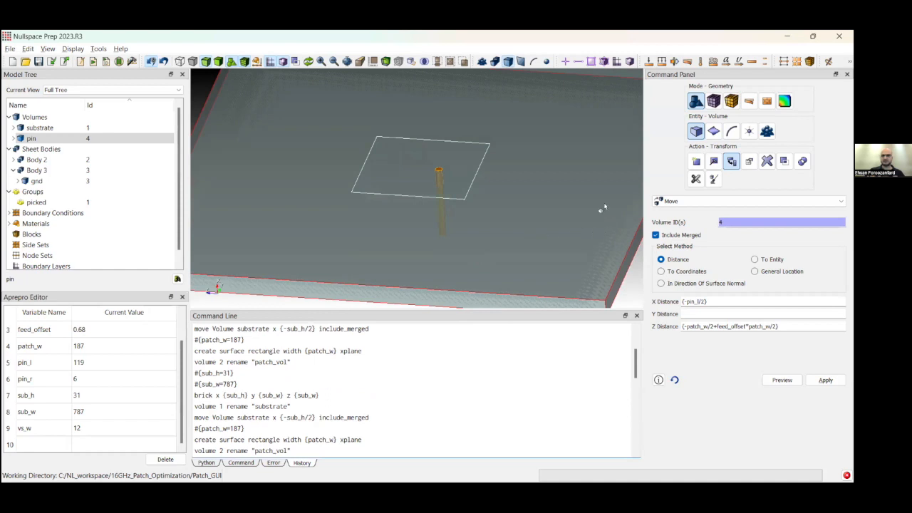
Create a six-sided circular prism volume for the coax with height {coax_l} and radius {coax_r}
{"action": "left_click", "coordinate": [696, 161]}
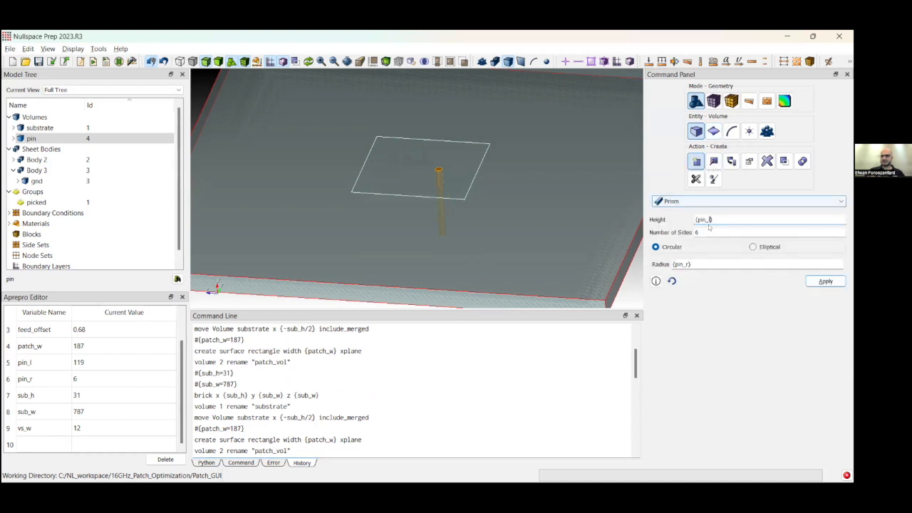
{"action": "key", "text": "BackSpace"}
{"action": "key", "text": "BackSpace"}
{"action": "key", "text": "BackSpace"}
{"action": "type", "text": "coax"}
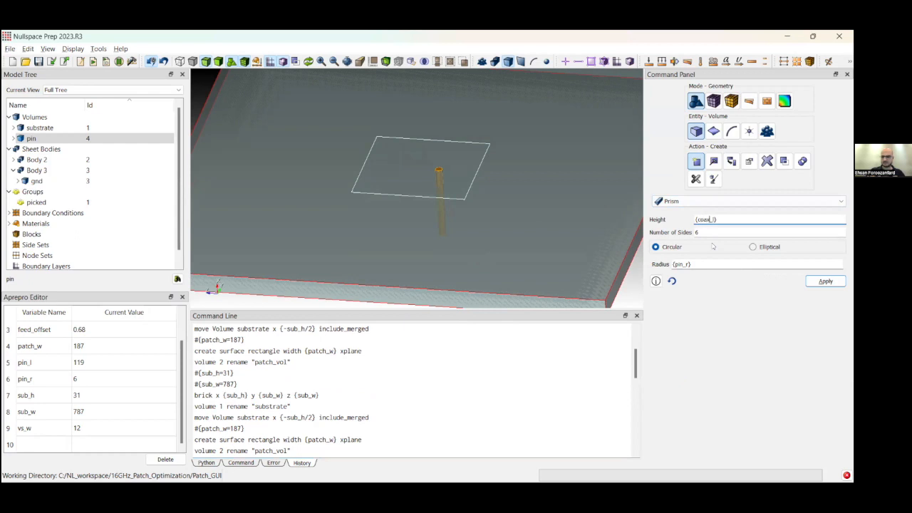
{"action": "left_click", "coordinate": [704, 264]}
{"action": "key", "text": "BackSpace"}
{"action": "key", "text": "BackSpace"}
{"action": "key", "text": "BackSpace"}
{"action": "type", "text": "coax"}
{"action": "left_click", "coordinate": [825, 281]}
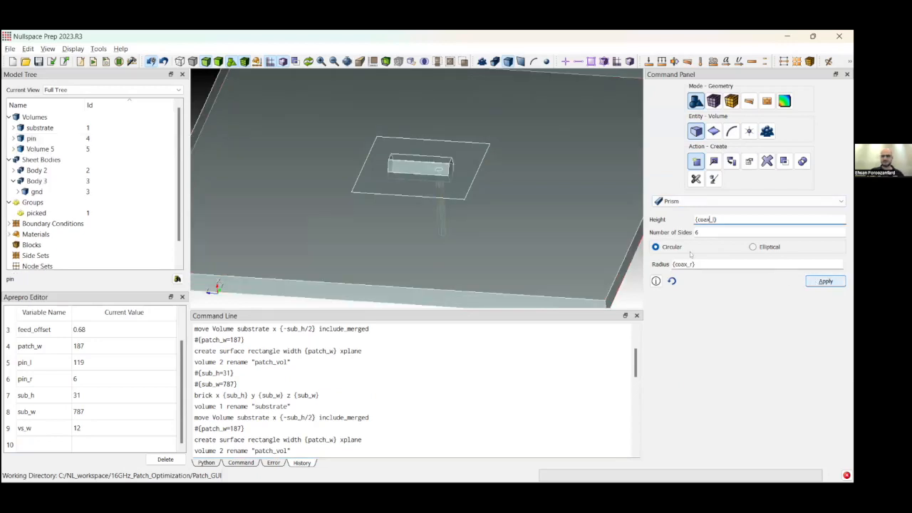
Rotate the new coax prism volume 90 degrees about the Y axis
{"action": "left_click", "coordinate": [394, 166]}
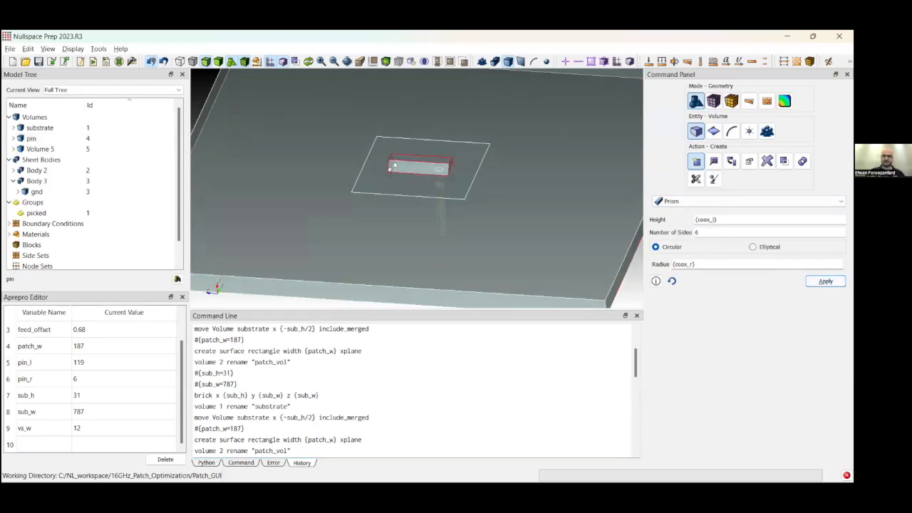
{"action": "left_click", "coordinate": [730, 162]}
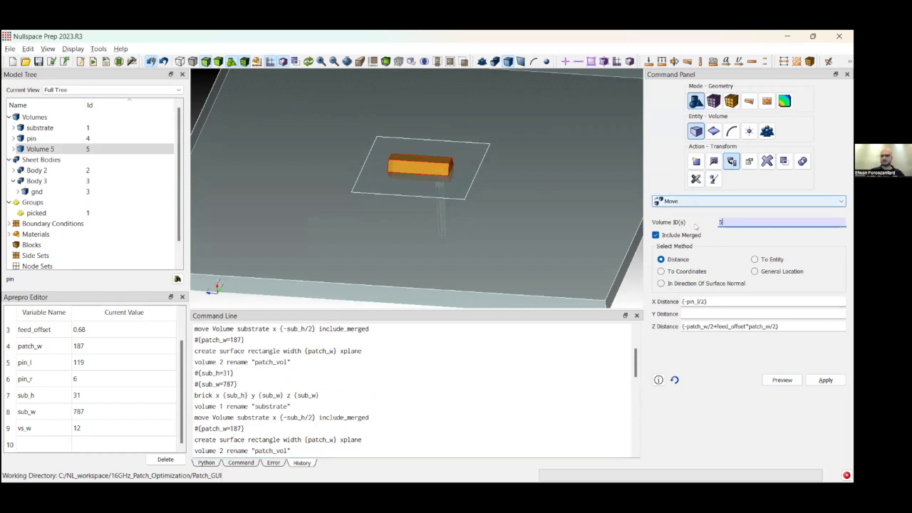
{"action": "left_click", "coordinate": [713, 201]}
{"action": "left_click", "coordinate": [731, 246]}
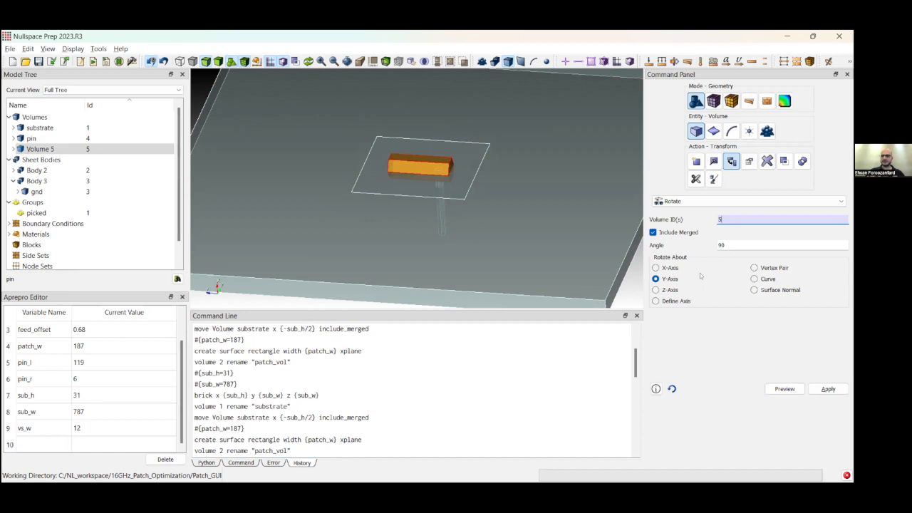
{"action": "left_click", "coordinate": [827, 389]}
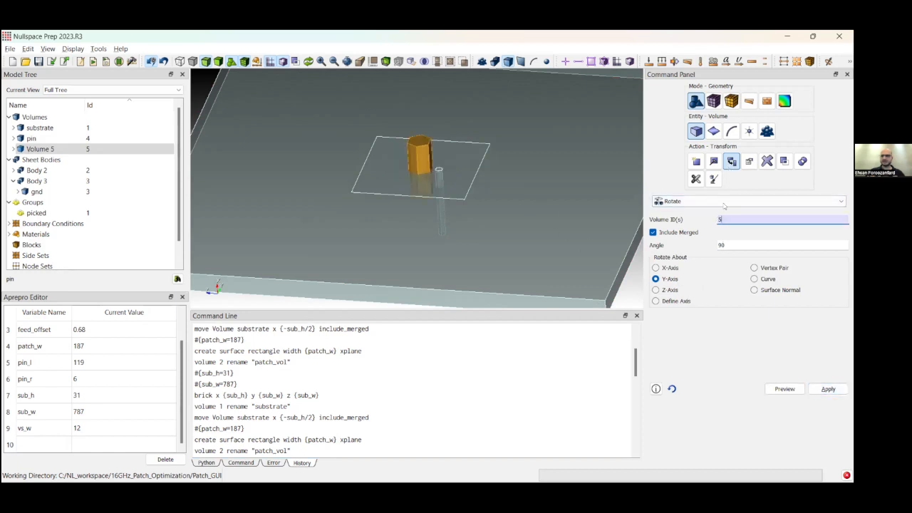
Set up a distance move of the coax prism with an X distance of {-sub_h-coax_l/2}
{"action": "left_click", "coordinate": [748, 201]}
{"action": "left_click", "coordinate": [712, 230]}
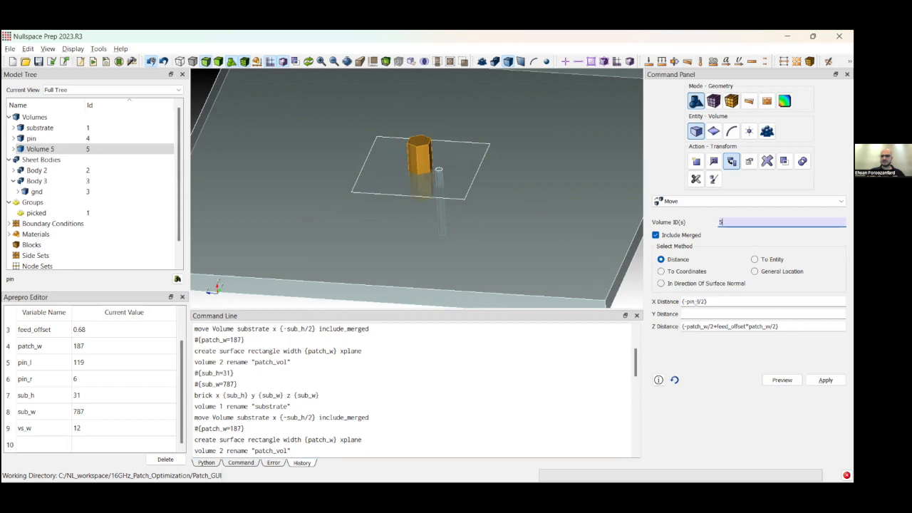
{"action": "left_click", "coordinate": [700, 302]}
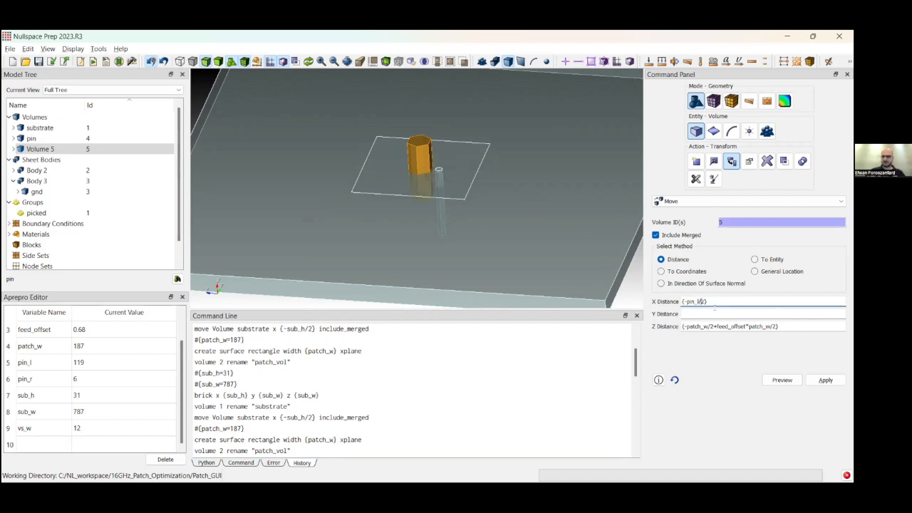
{"action": "key", "text": "BackSpace"}
{"action": "key", "text": "BackSpace"}
{"action": "key", "text": "BackSpace"}
{"action": "key", "text": "BackSpace"}
{"action": "key", "text": "BackSpace"}
{"action": "key", "text": "BackSpace"}
{"action": "type", "text": "sub_h"}
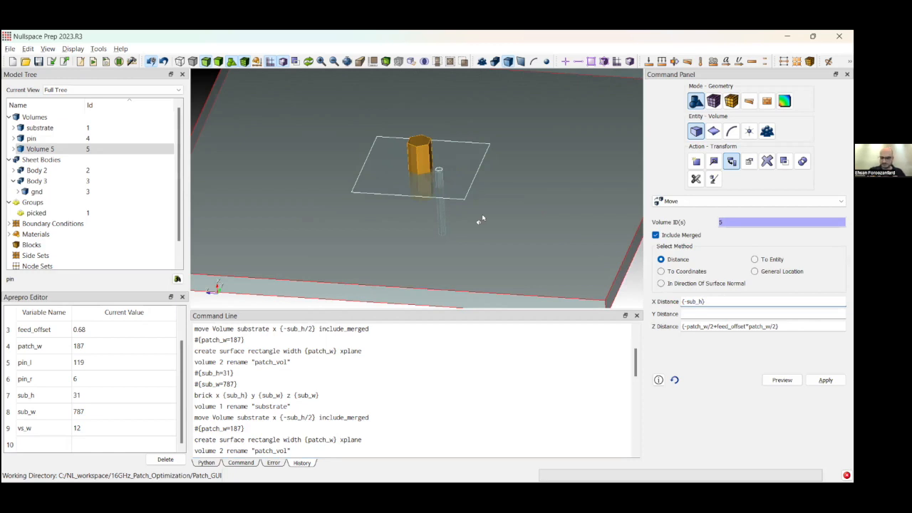
{"action": "type", "text": "/"}
{"action": "type", "text": "coax"}
{"action": "type", "text": "_"}
{"action": "type", "text": "l/2"}
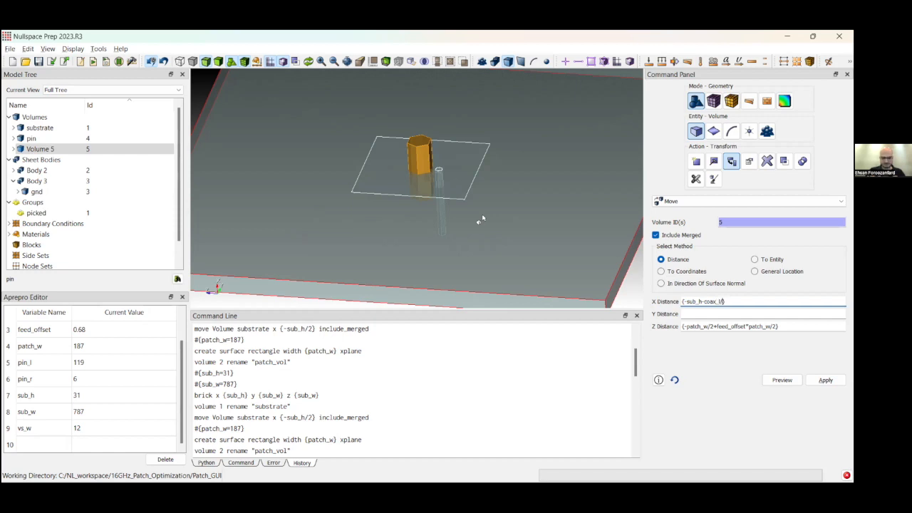
Preview and apply the coax prism's move, and check its placement around the pin below the substrate
{"action": "left_click", "coordinate": [782, 380]}
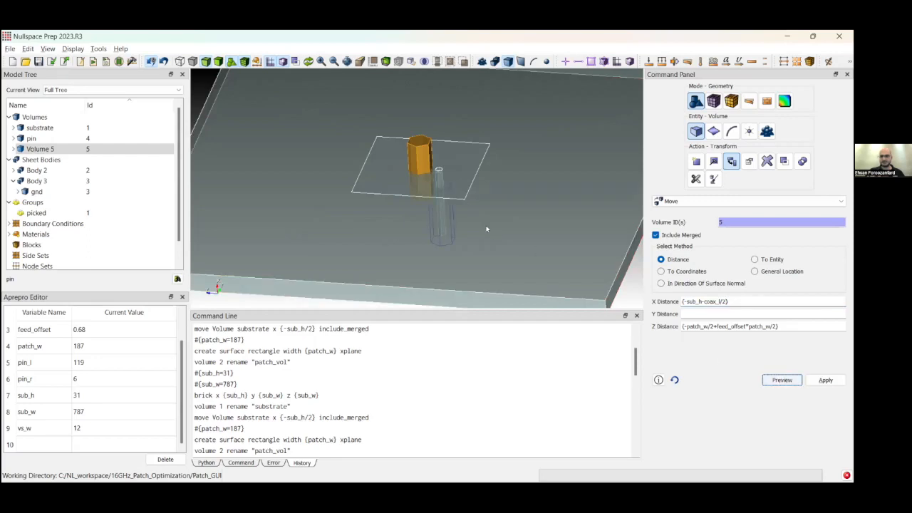
{"action": "left_click", "coordinate": [828, 383]}
{"action": "middle_click_drag", "start_coordinate": [533, 231], "coordinate": [496, 224]}
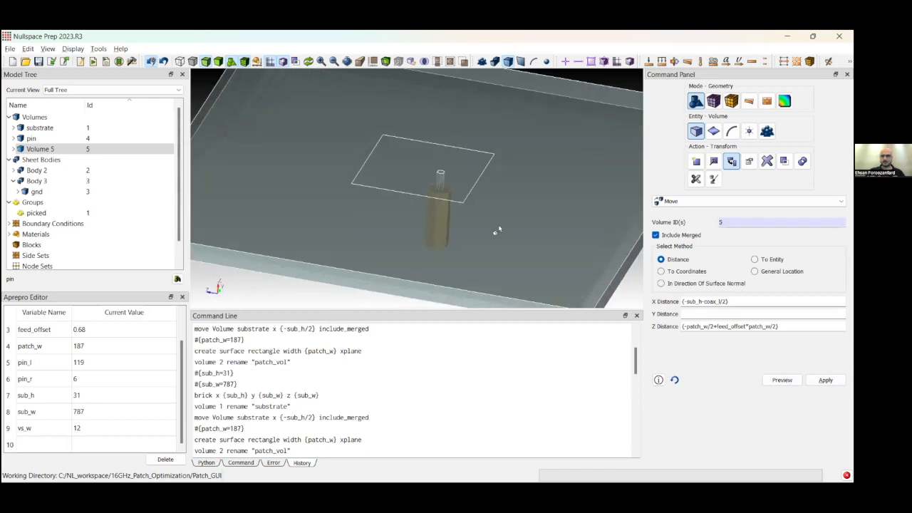
{"action": "left_click", "coordinate": [338, 281]}
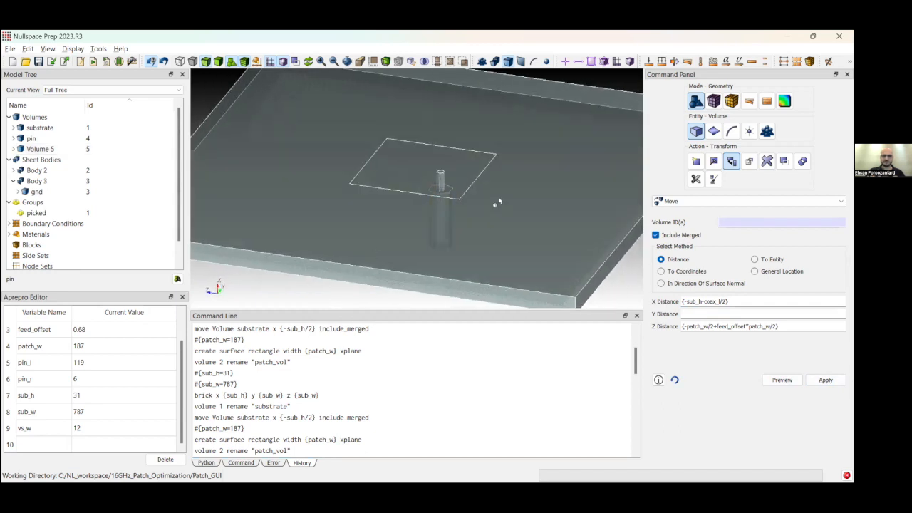
{"action": "middle_click_drag", "start_coordinate": [498, 203], "coordinate": [499, 182]}
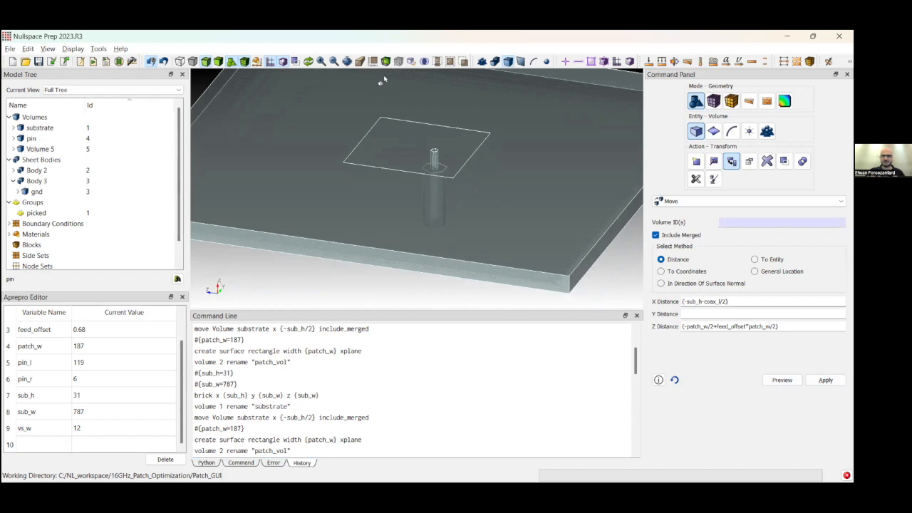
{"action": "middle_click_drag", "start_coordinate": [469, 226], "coordinate": [449, 222]}
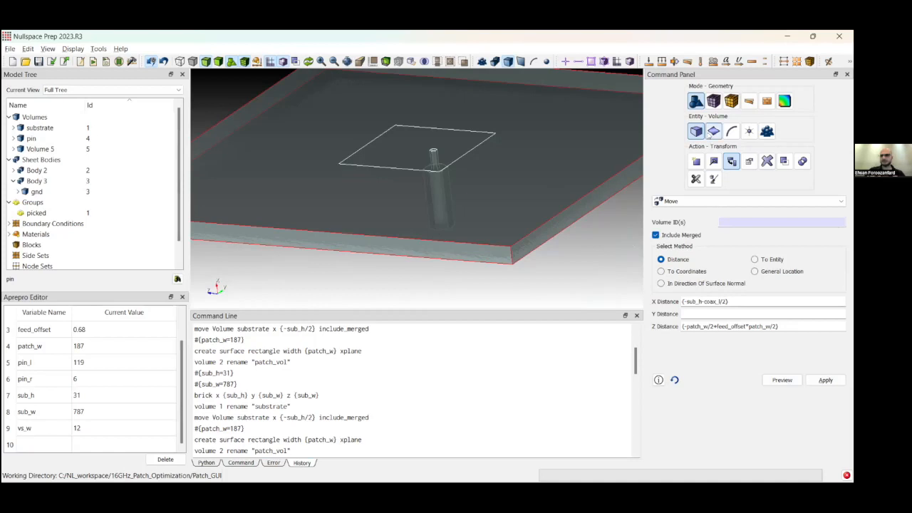
Create a square surface of width {vs_w} in the Z plane for the coax feed
{"action": "left_click", "coordinate": [696, 161]}
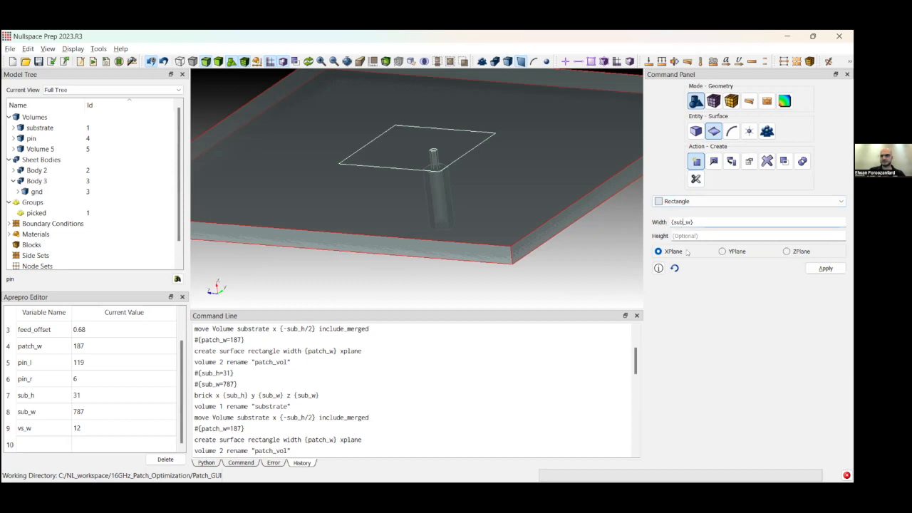
{"action": "key", "text": "BackSpace"}
{"action": "key", "text": "BackSpace"}
{"action": "key", "text": "BackSpace"}
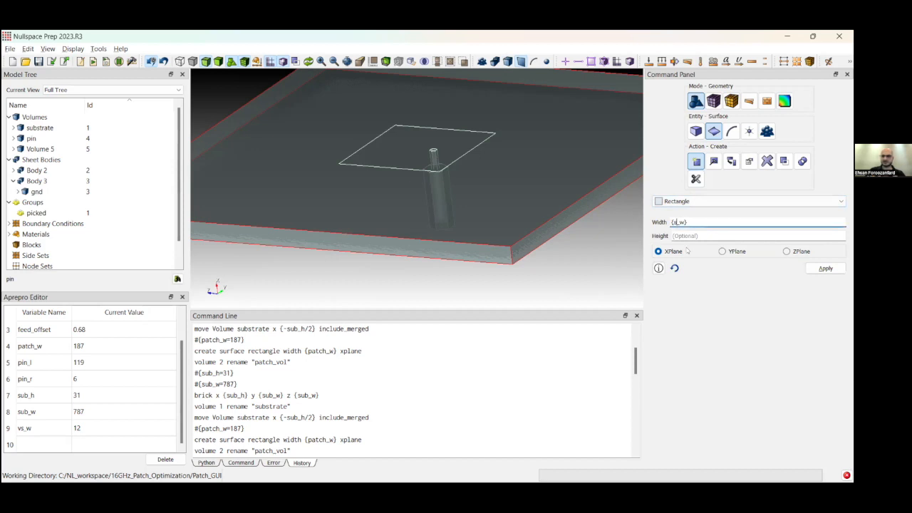
{"action": "type", "text": "vs"}
{"action": "left_click", "coordinate": [785, 252]}
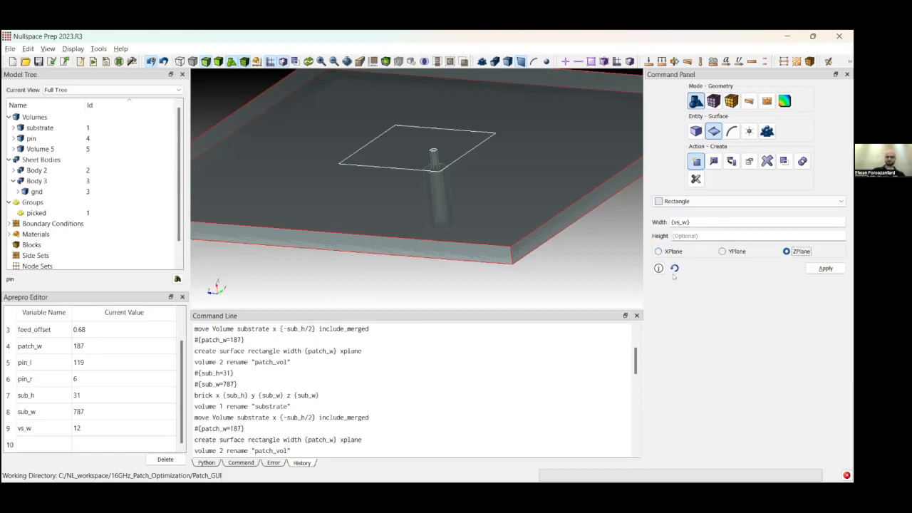
{"action": "scroll", "coordinate": [475, 250], "scroll_direction": "up", "scroll_amount": 3}
{"action": "middle_click_drag", "start_coordinate": [474, 250], "coordinate": [459, 312]}
{"action": "scroll", "coordinate": [400, 116], "scroll_direction": "up", "scroll_amount": 4}
{"action": "left_click_drag", "start_coordinate": [431, 203], "coordinate": [433, 161]}
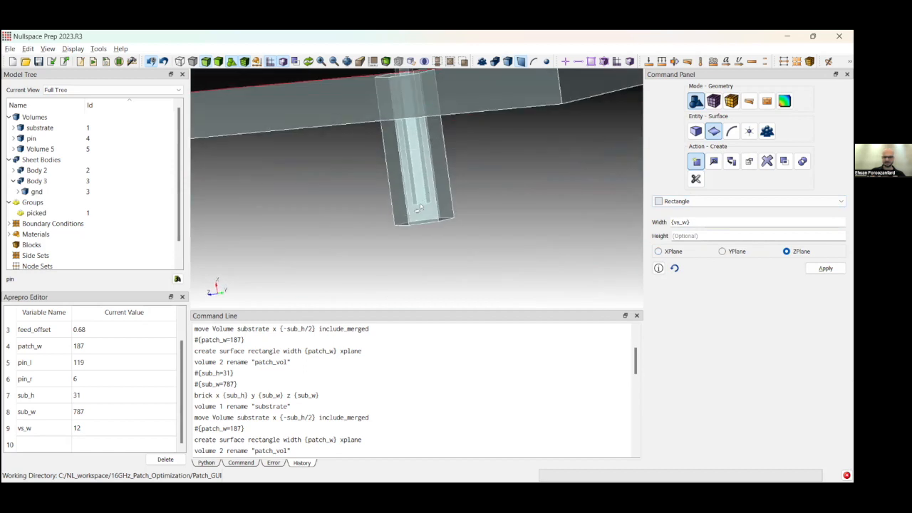
{"action": "left_click", "coordinate": [812, 270]}
Select the small square surface near the patch centre and rename its volume as feed
{"action": "left_click_drag", "start_coordinate": [498, 235], "coordinate": [450, 181]}
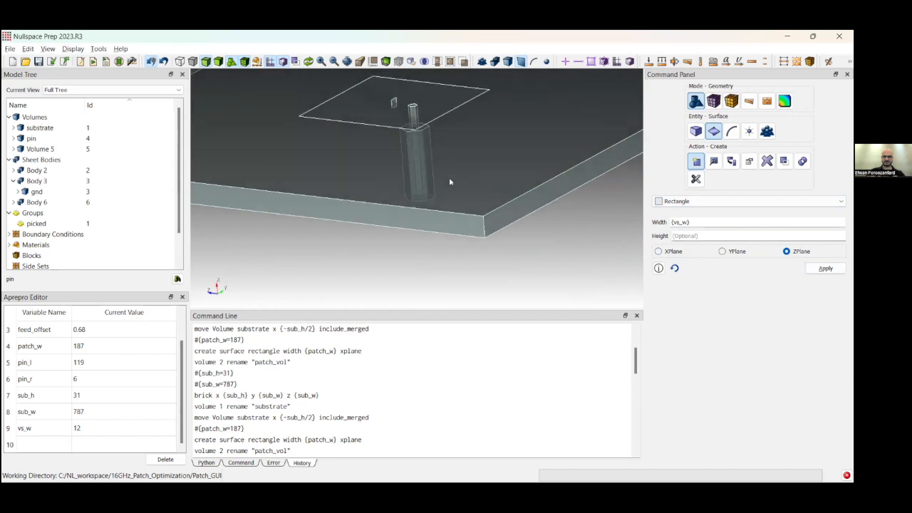
{"action": "middle_click_drag", "start_coordinate": [450, 182], "coordinate": [507, 239]}
{"action": "scroll", "coordinate": [470, 206], "scroll_direction": "up", "scroll_amount": 3}
{"action": "middle_click_drag", "start_coordinate": [454, 193], "coordinate": [429, 209]}
{"action": "scroll", "coordinate": [491, 181], "scroll_direction": "up", "scroll_amount": 4}
{"action": "left_click", "coordinate": [447, 187]}
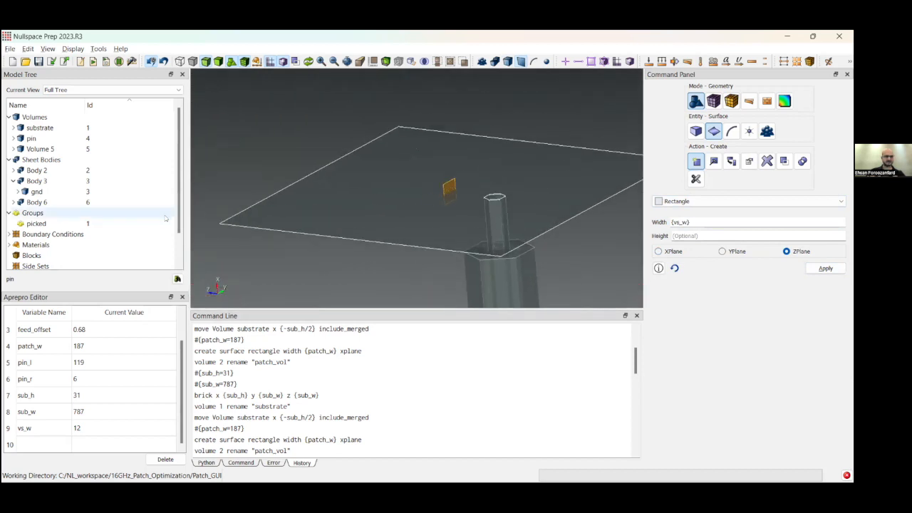
{"action": "left_click", "coordinate": [13, 203]}
{"action": "left_click", "coordinate": [44, 213]}
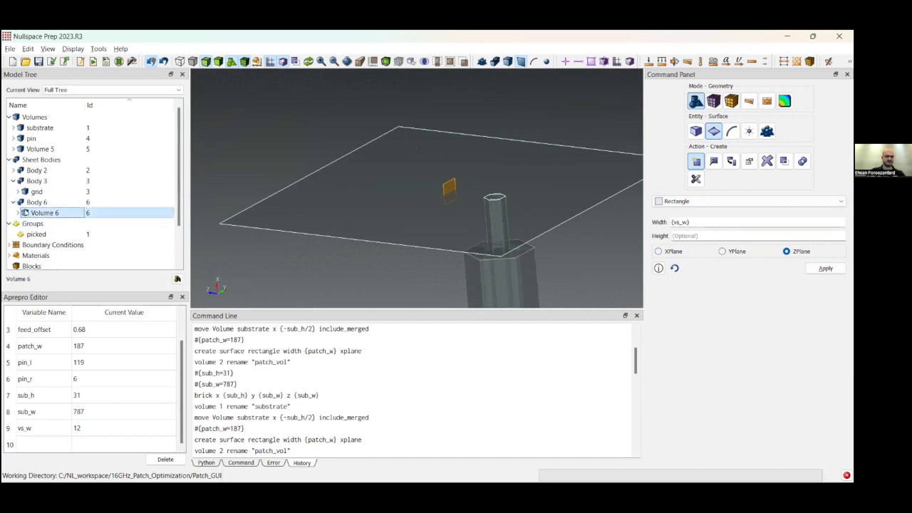
{"action": "right_click", "coordinate": [26, 212]}
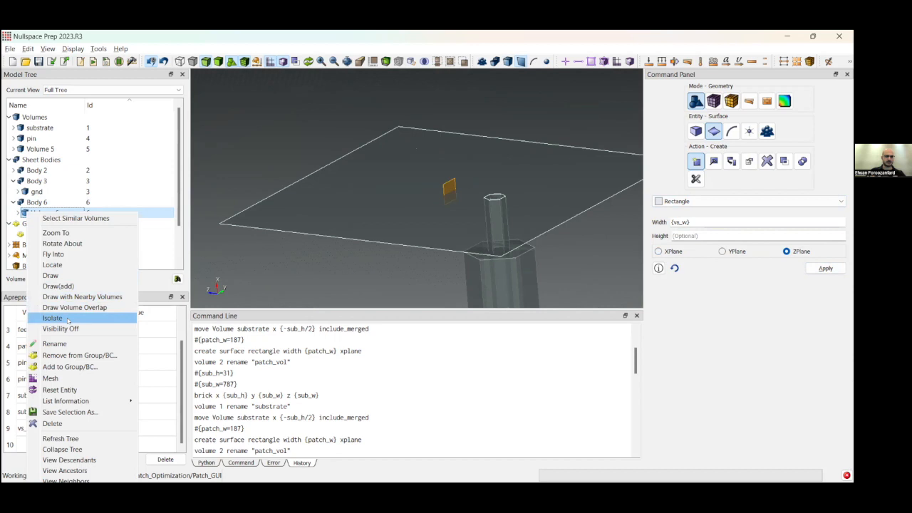
{"action": "left_click", "coordinate": [55, 343]}
{"action": "type", "text": "feed"}
{"action": "key", "text": "Return"}
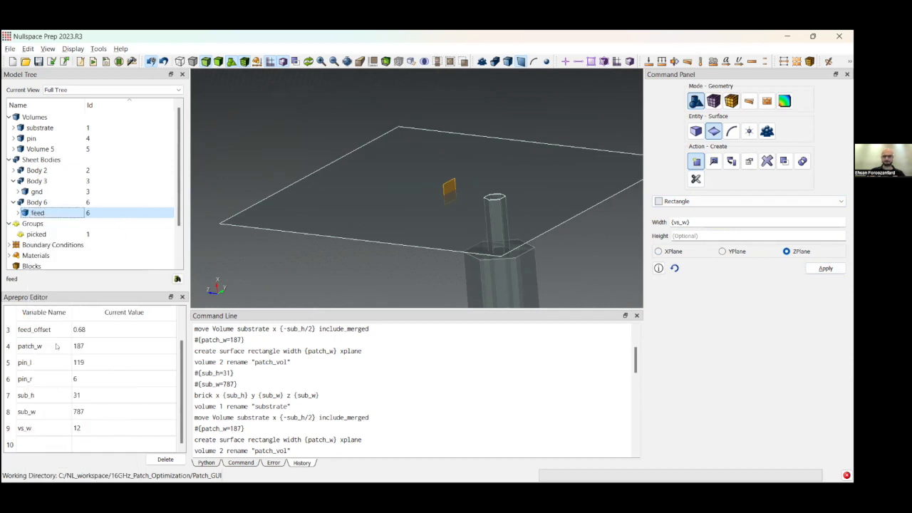
Set up a distance move of the feed surface with an X distance of {-sub_h-coax_l+vs_w/2}
{"action": "scroll", "coordinate": [373, 171], "scroll_direction": "down", "scroll_amount": 5}
{"action": "middle_click_drag", "start_coordinate": [441, 235], "coordinate": [411, 214]}
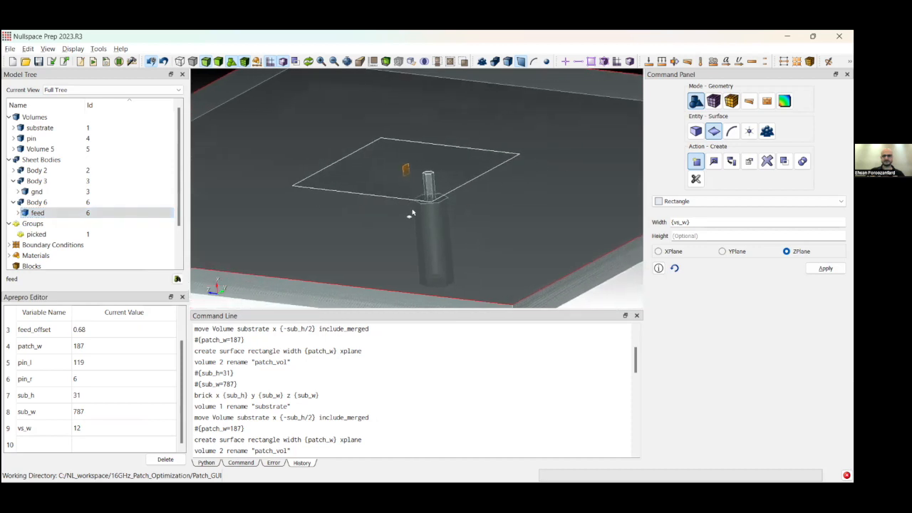
{"action": "middle_click_drag", "start_coordinate": [435, 286], "coordinate": [419, 256]}
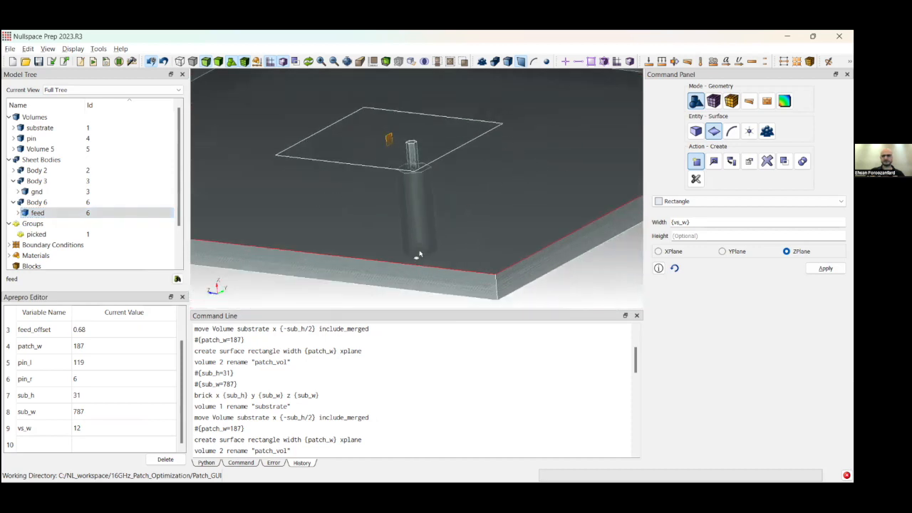
{"action": "left_click", "coordinate": [731, 162]}
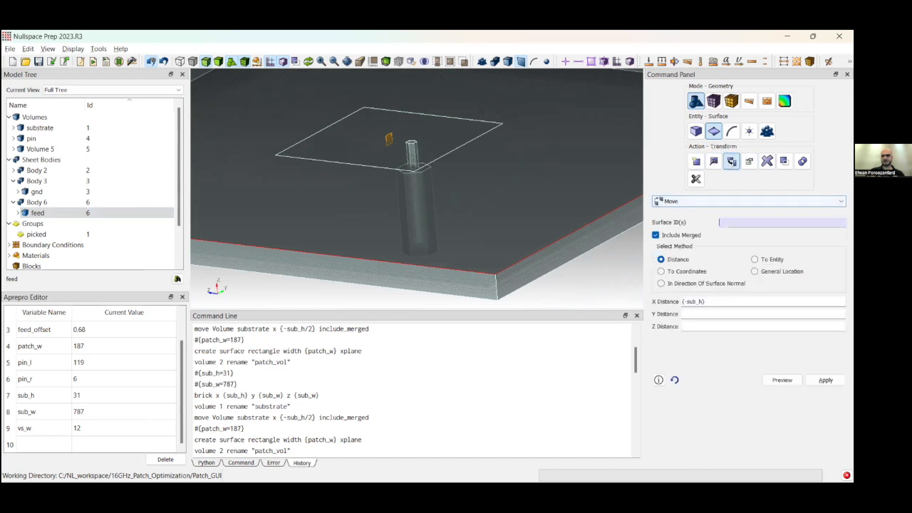
{"action": "left_click", "coordinate": [386, 139]}
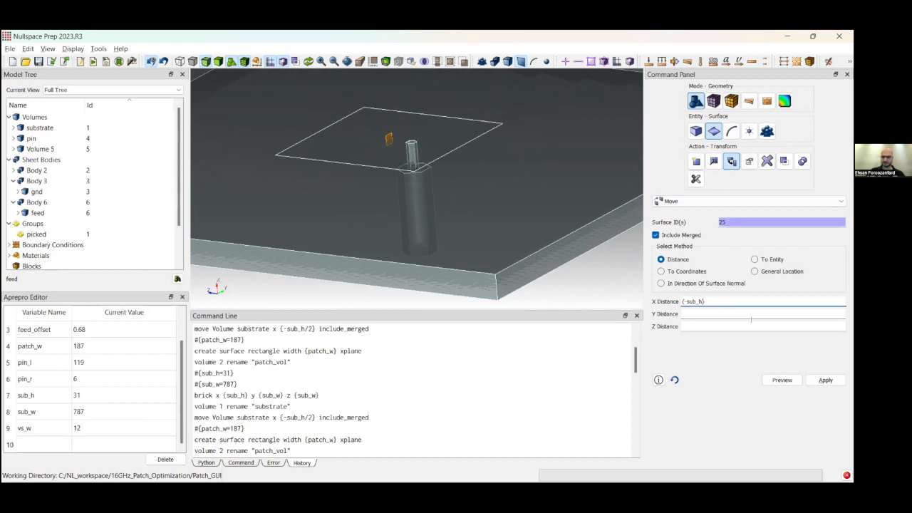
{"action": "type", "text": "/"}
{"action": "type", "text": "coax"}
{"action": "type", "text": "_le"}
{"action": "type", "text": "vs"}
{"action": "type", "text": "_w"}
Copy {-patch_w/2+feed_offset*patch_w/2} from the coax prism's move command in the history and use it as the feed move's Z distance
{"action": "left_click", "coordinate": [739, 323]}
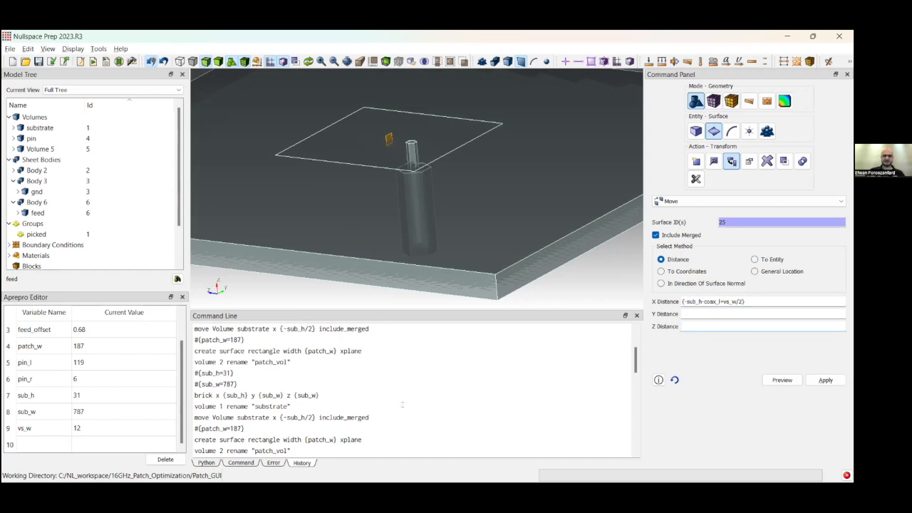
{"action": "scroll", "coordinate": [412, 407], "scroll_direction": "down", "scroll_amount": 10}
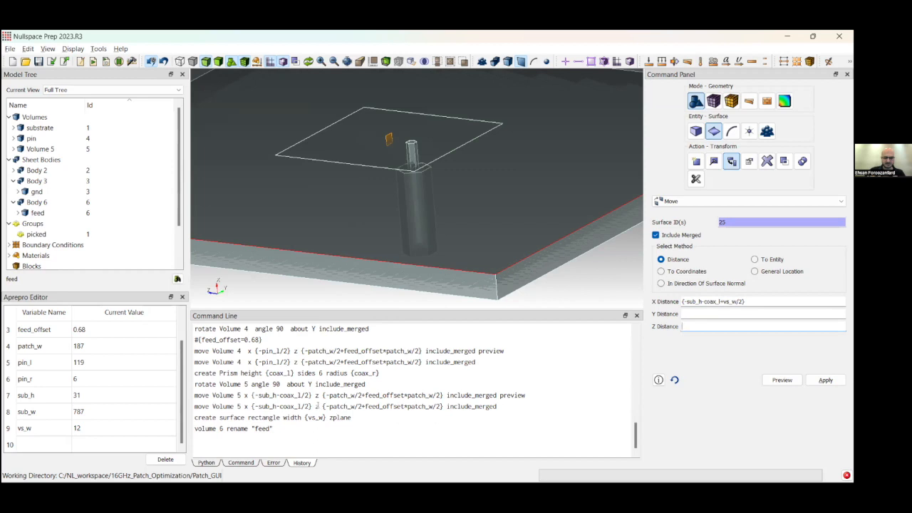
{"action": "left_click_drag", "start_coordinate": [322, 404], "coordinate": [442, 406]}
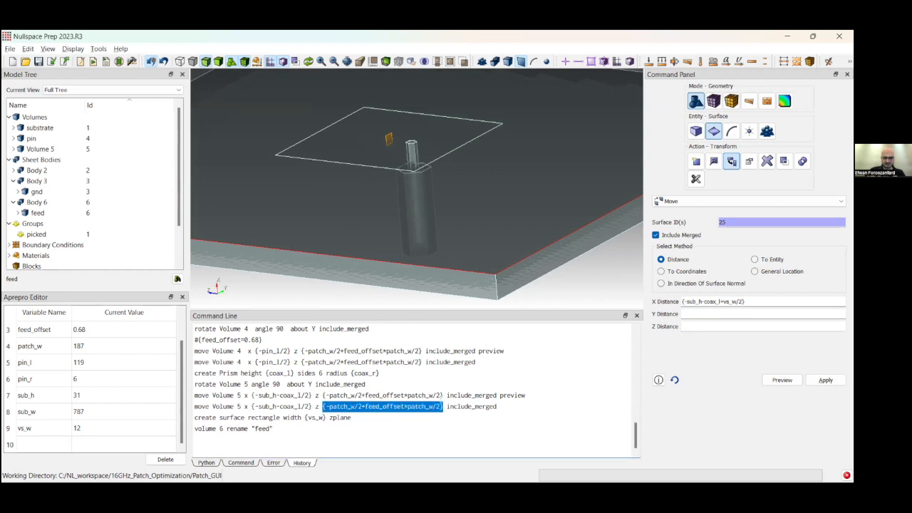
{"action": "right_click", "coordinate": [377, 404]}
{"action": "left_click", "coordinate": [405, 425]}
{"action": "left_click", "coordinate": [739, 327]}
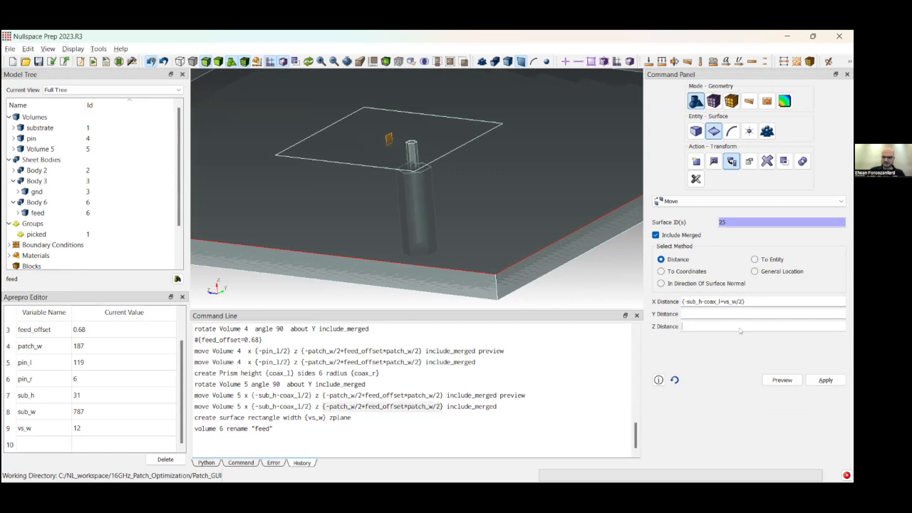
{"action": "right_click", "coordinate": [740, 329]}
{"action": "left_click", "coordinate": [769, 381]}
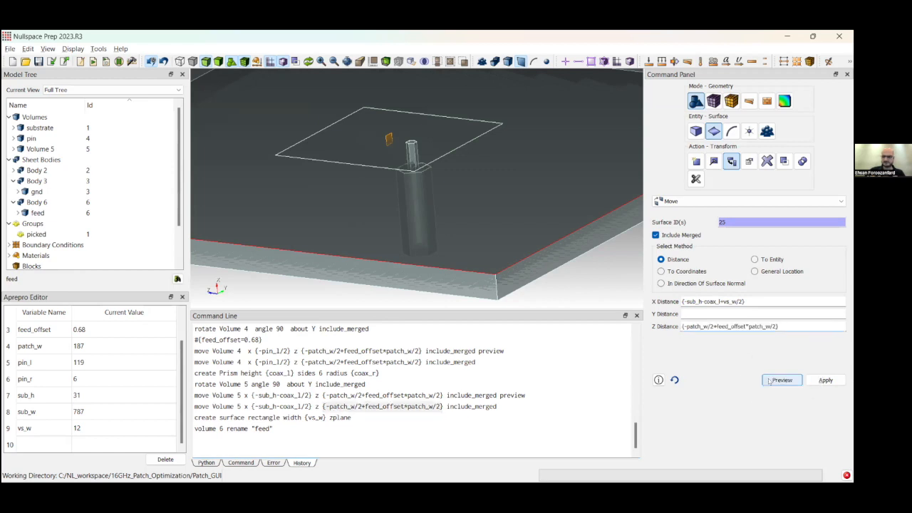
Preview and apply the feed surface's move by {-sub_h-coax_l+vs_w/2} in X and {-patch_w/2+feed_offset*patch_w/2} in Z
{"action": "left_click", "coordinate": [782, 380]}
{"action": "left_click_drag", "start_coordinate": [497, 269], "coordinate": [429, 184]}
{"action": "scroll", "coordinate": [450, 186], "scroll_direction": "up", "scroll_amount": 3}
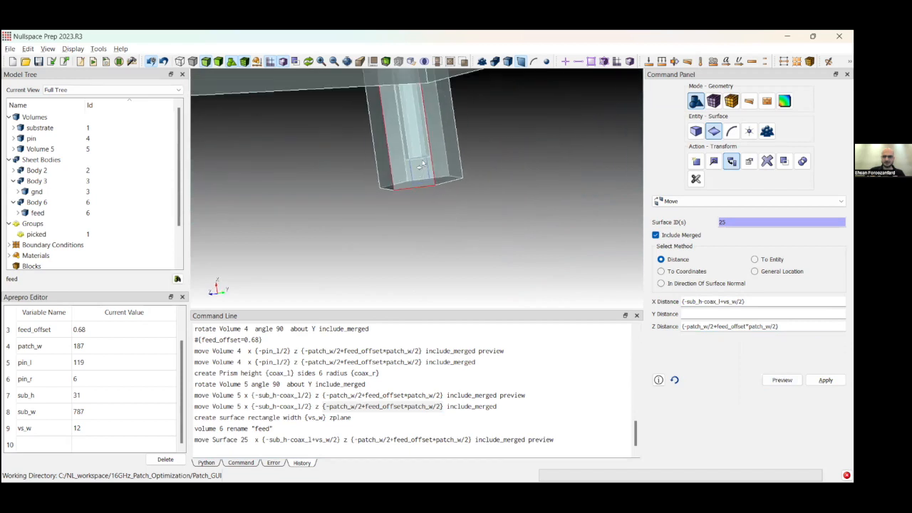
{"action": "left_click", "coordinate": [827, 380]}
{"action": "left_click_drag", "start_coordinate": [516, 242], "coordinate": [416, 206]}
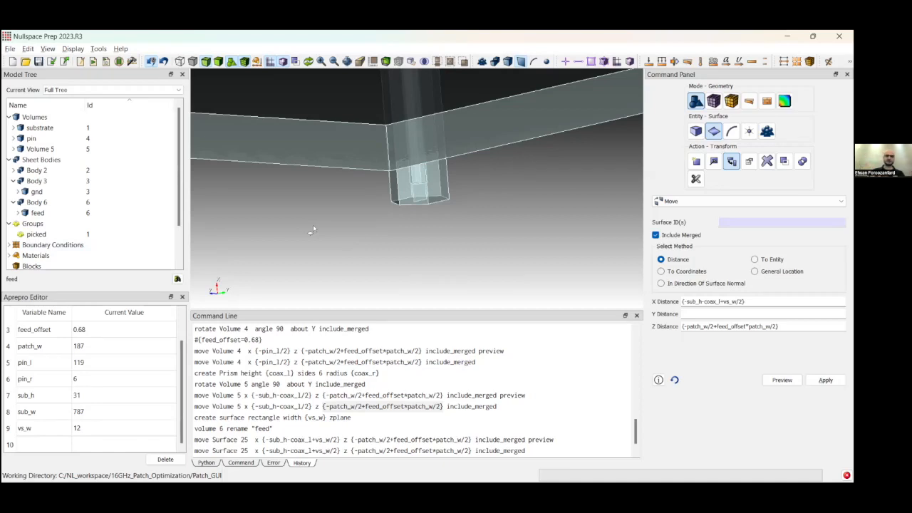
Isolate the feed sheet body so that it is displayed alone
{"action": "left_click", "coordinate": [79, 214]}
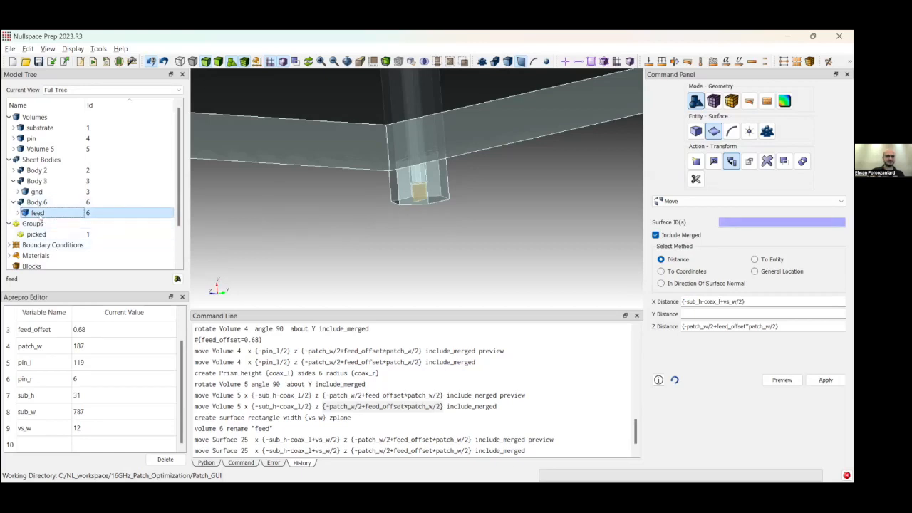
{"action": "right_click", "coordinate": [41, 218]}
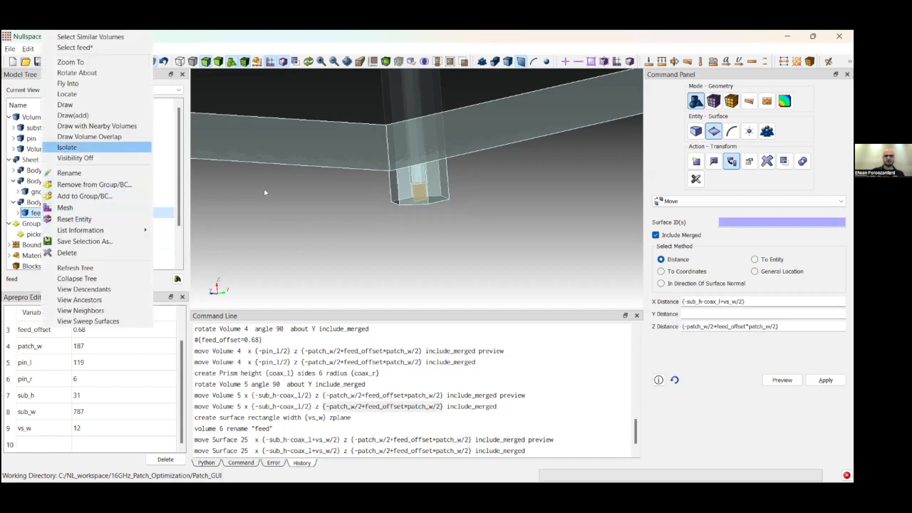
{"action": "left_click", "coordinate": [55, 147]}
{"action": "middle_click_drag", "start_coordinate": [372, 192], "coordinate": [363, 209]}
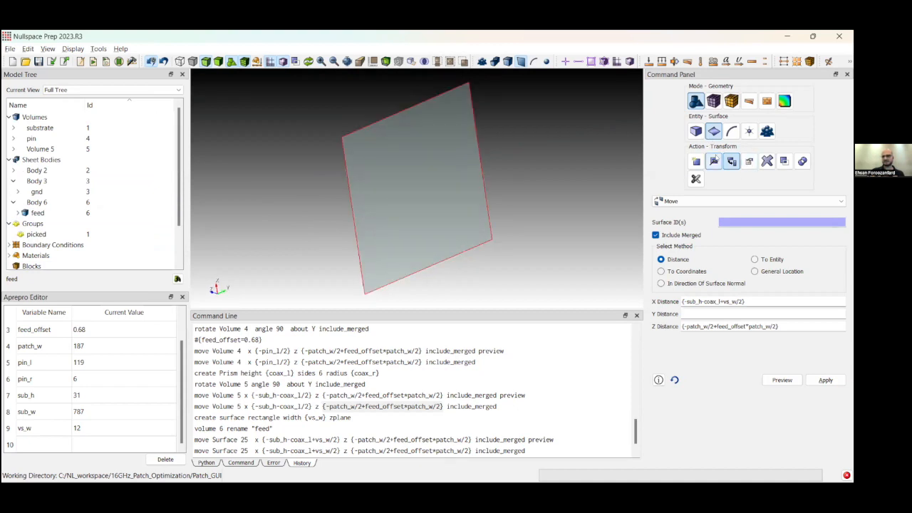
Split the feed surface into two halves with the Direction Curve method, using its upper edge as the direction curve, previewing before applying
{"action": "left_click", "coordinate": [713, 161]}
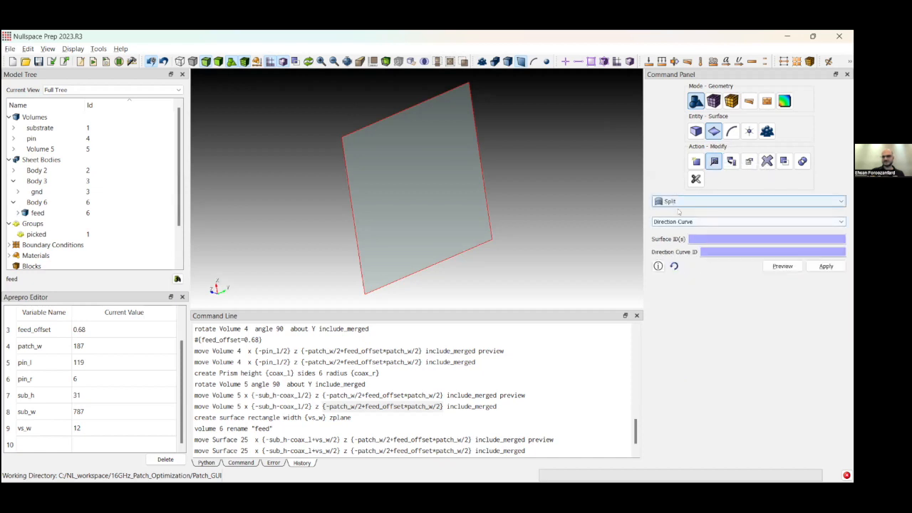
{"action": "left_click", "coordinate": [712, 201]}
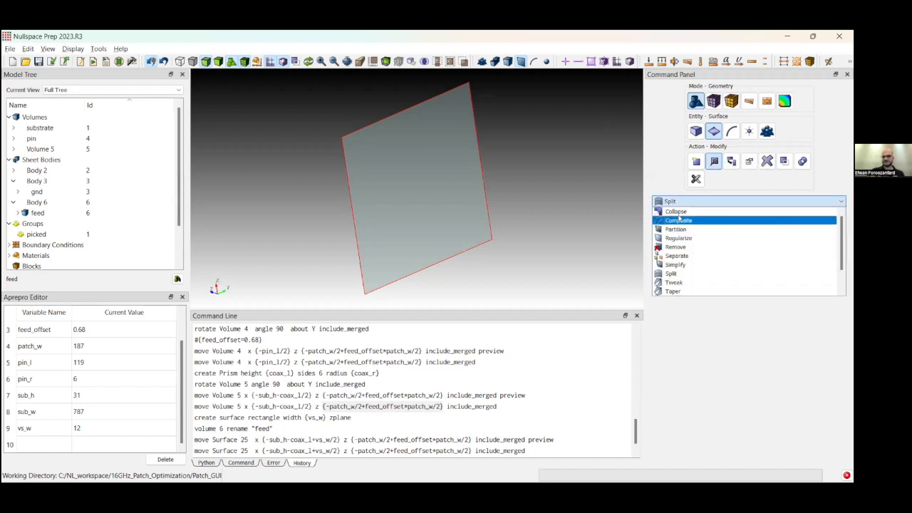
{"action": "left_click", "coordinate": [673, 274]}
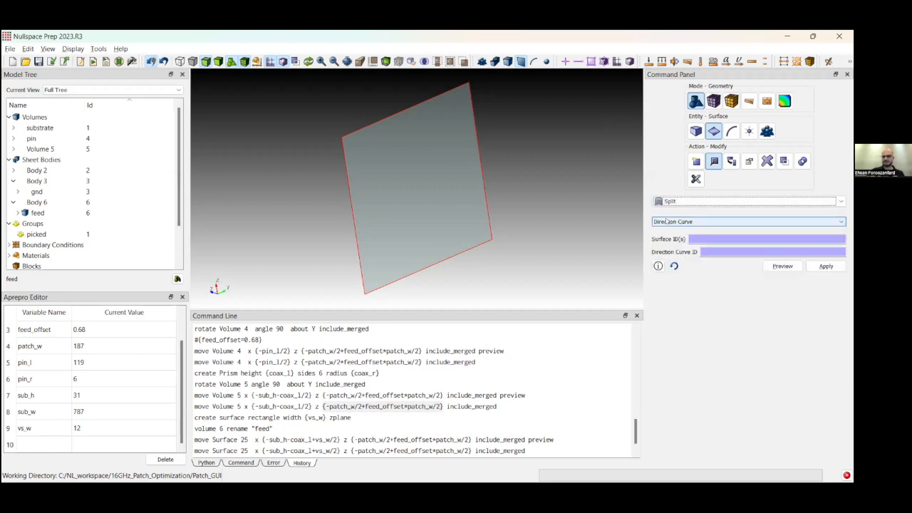
{"action": "left_click", "coordinate": [666, 221]}
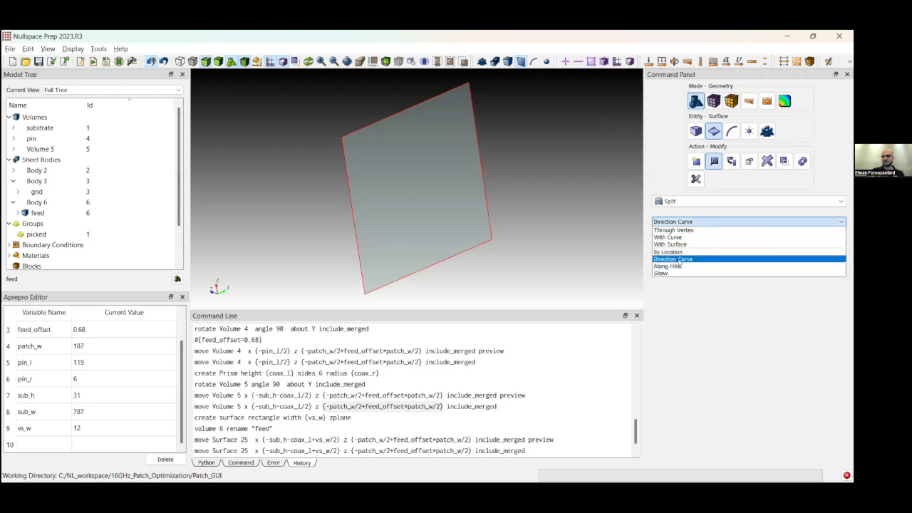
{"action": "left_click", "coordinate": [677, 260]}
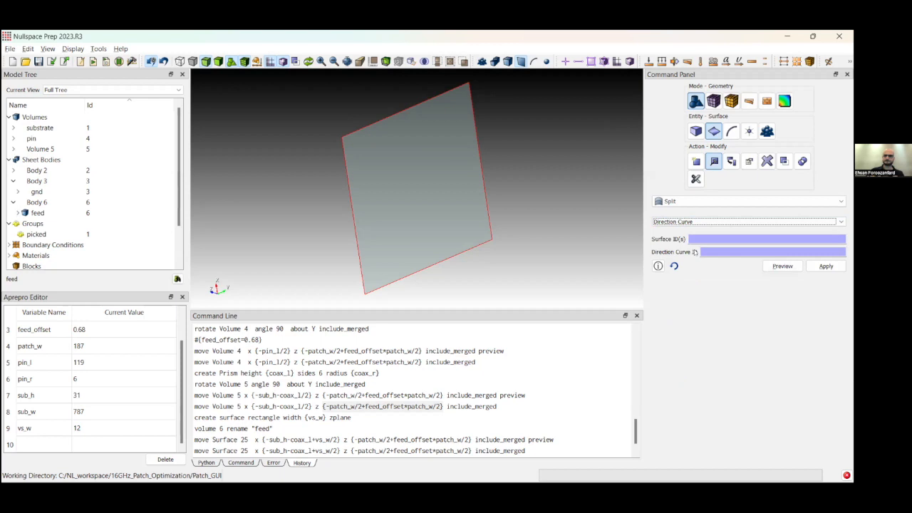
{"action": "left_click", "coordinate": [696, 241]}
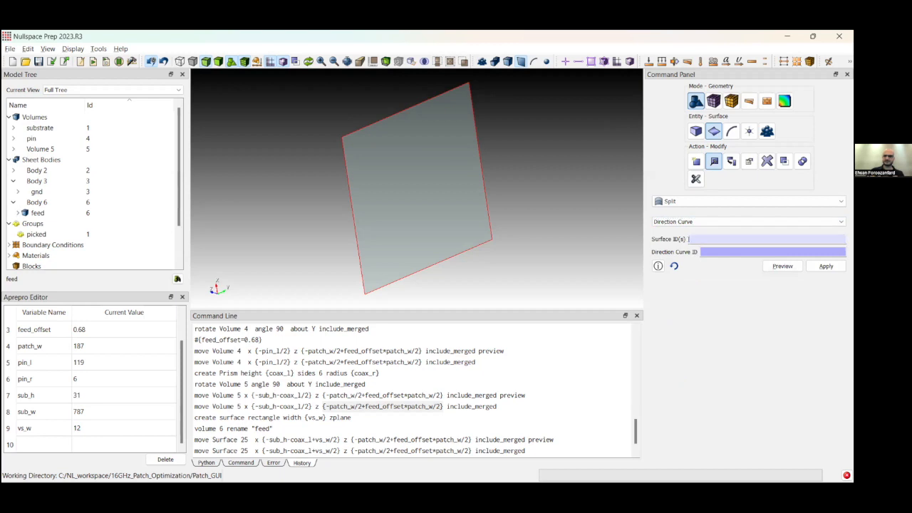
{"action": "left_click", "coordinate": [394, 192]}
{"action": "left_click", "coordinate": [702, 254]}
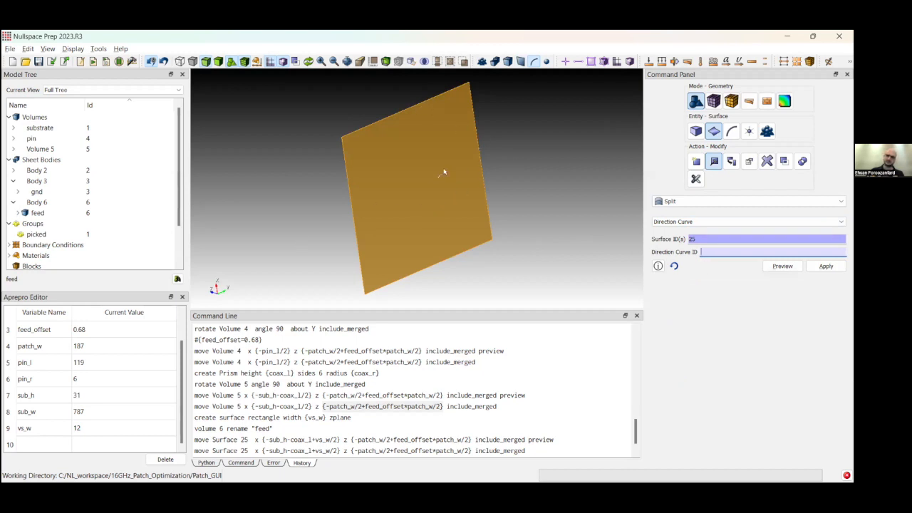
{"action": "left_click", "coordinate": [373, 125]}
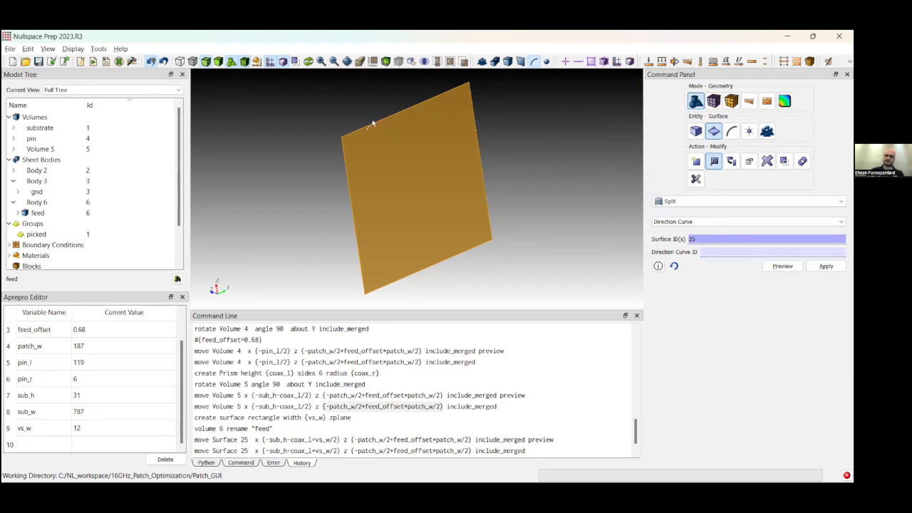
{"action": "left_click", "coordinate": [787, 265]}
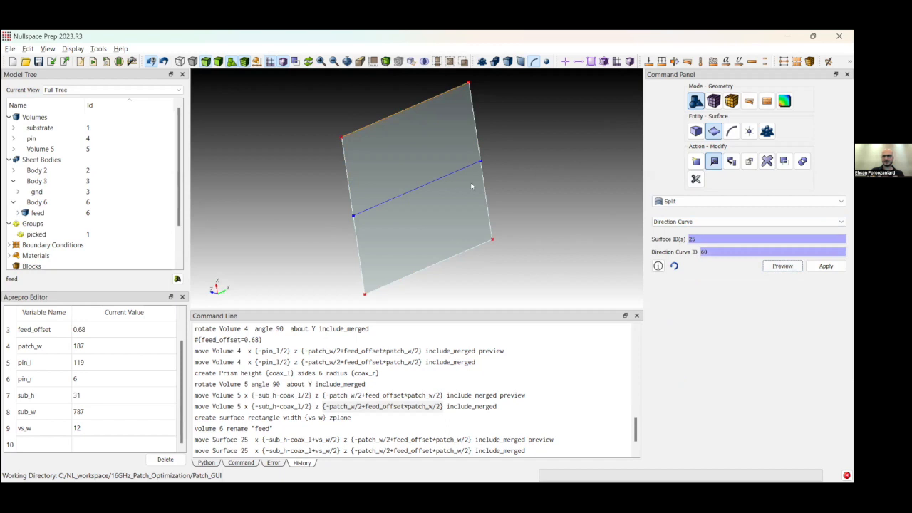
{"action": "left_click", "coordinate": [825, 268]}
Check the two halves of the split feed surface, end the selection and show all the geometry again around the coax end
{"action": "middle_click_drag", "start_coordinate": [496, 205], "coordinate": [421, 160]}
{"action": "left_click", "coordinate": [420, 159]}
{"action": "left_click", "coordinate": [451, 242]}
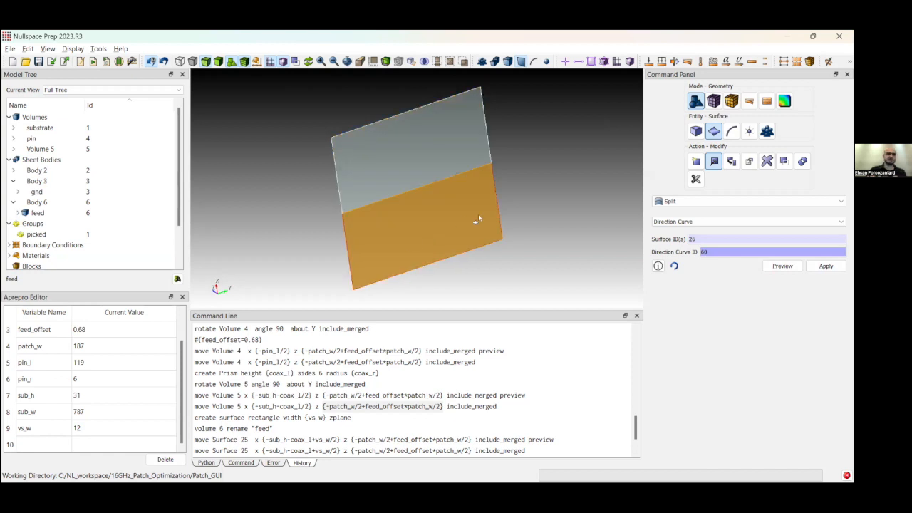
{"action": "left_click", "coordinate": [542, 185]}
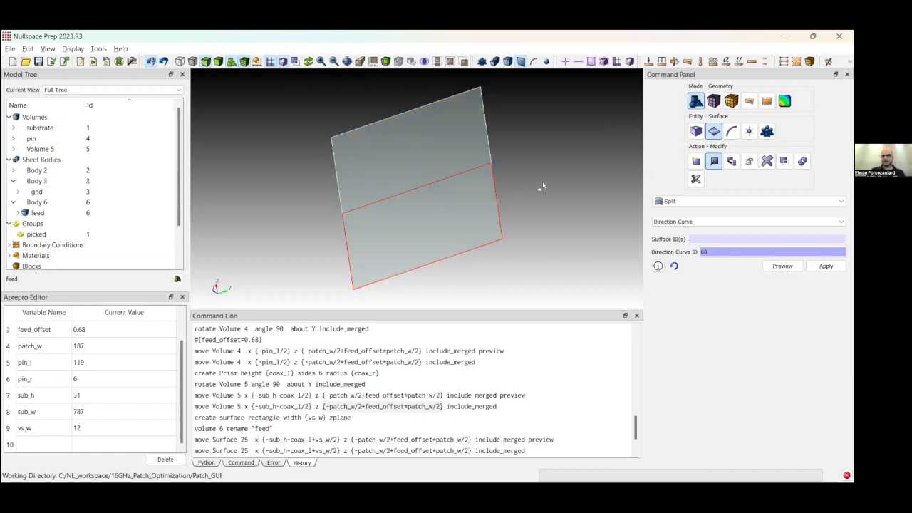
{"action": "right_click", "coordinate": [557, 182]}
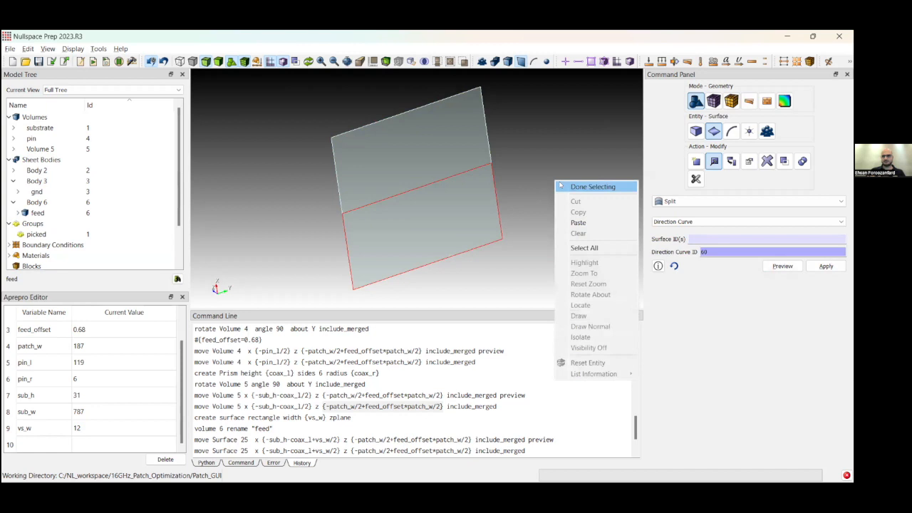
{"action": "left_click", "coordinate": [560, 186]}
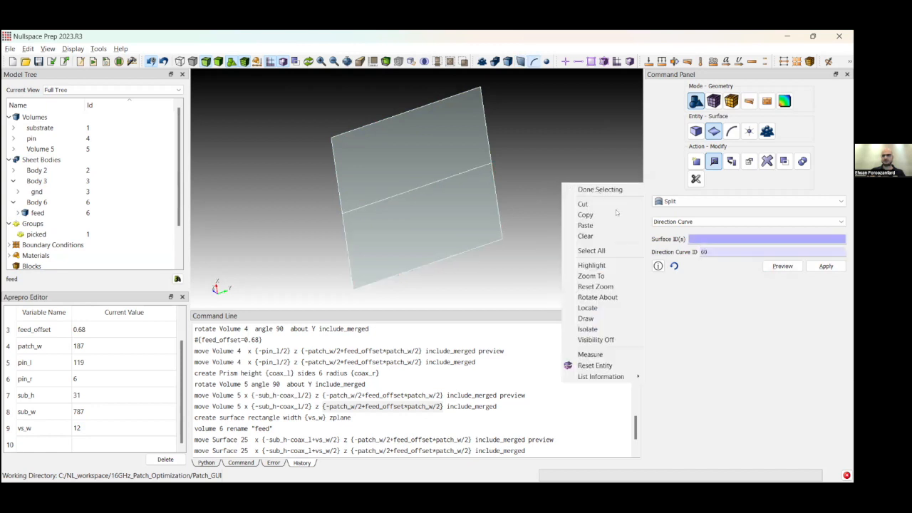
{"action": "left_click", "coordinate": [570, 192]}
{"action": "middle_click_drag", "start_coordinate": [457, 238], "coordinate": [457, 179]}
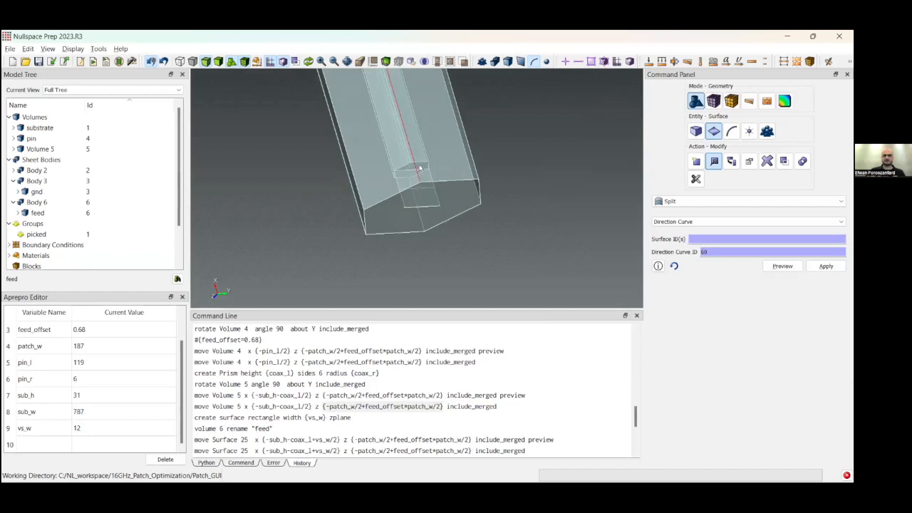
{"action": "scroll", "coordinate": [423, 210], "scroll_direction": "up", "scroll_amount": 1}
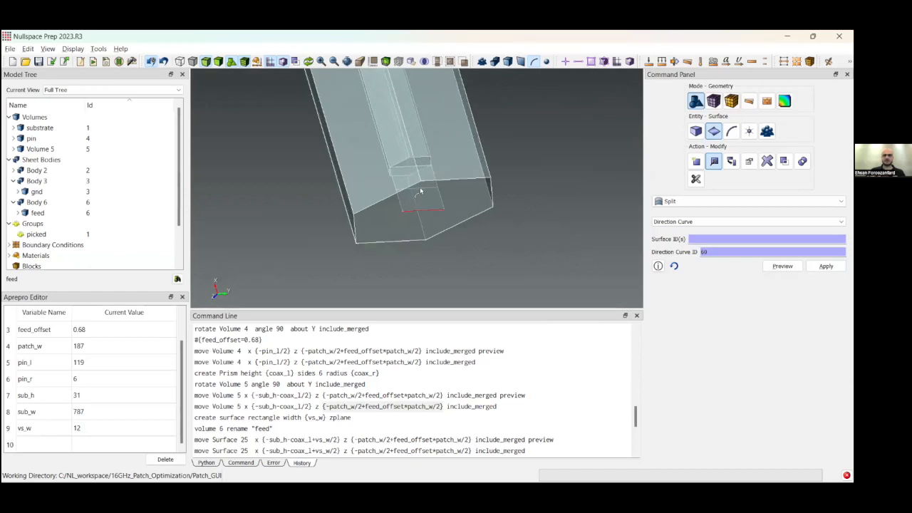
{"action": "middle_click_drag", "start_coordinate": [418, 184], "coordinate": [416, 164]}
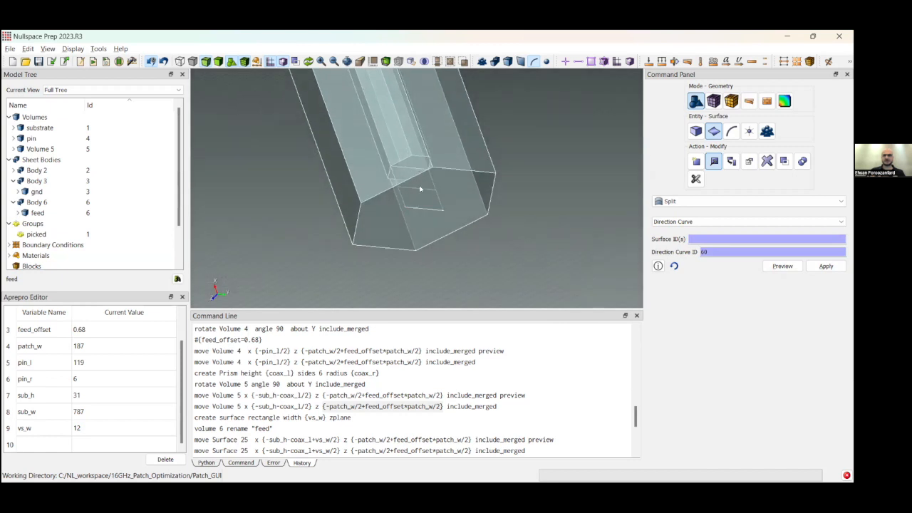
{"action": "mouse_move", "coordinate": [407, 202]}
{"action": "middle_mouse_down"}
{"action": "mouse_move", "coordinate": [447, 198]}
{"action": "mouse_move", "coordinate": [421, 182]}
{"action": "mouse_move", "coordinate": [404, 187]}
{"action": "middle_mouse_up"}
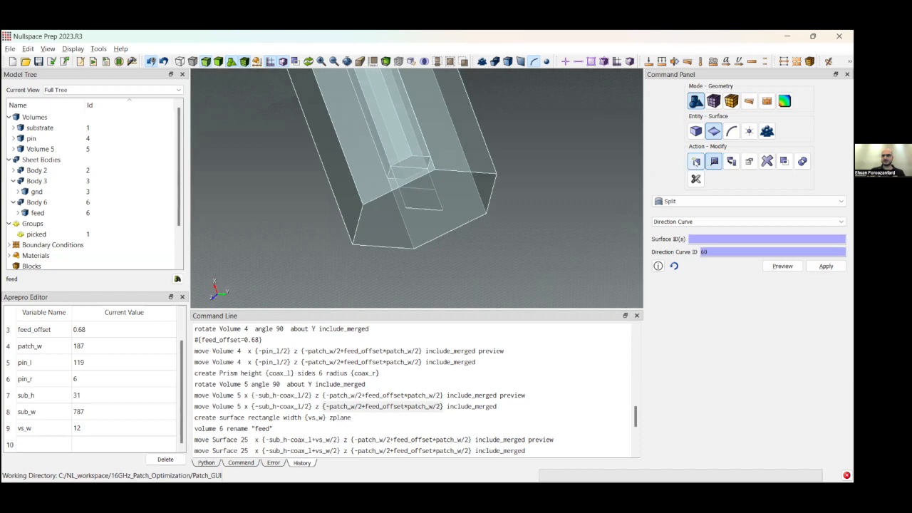
Project the pin's end face, surface 10, onto the coax's outer end face, surface 18, with Imprint enabled
{"action": "left_click", "coordinate": [696, 161]}
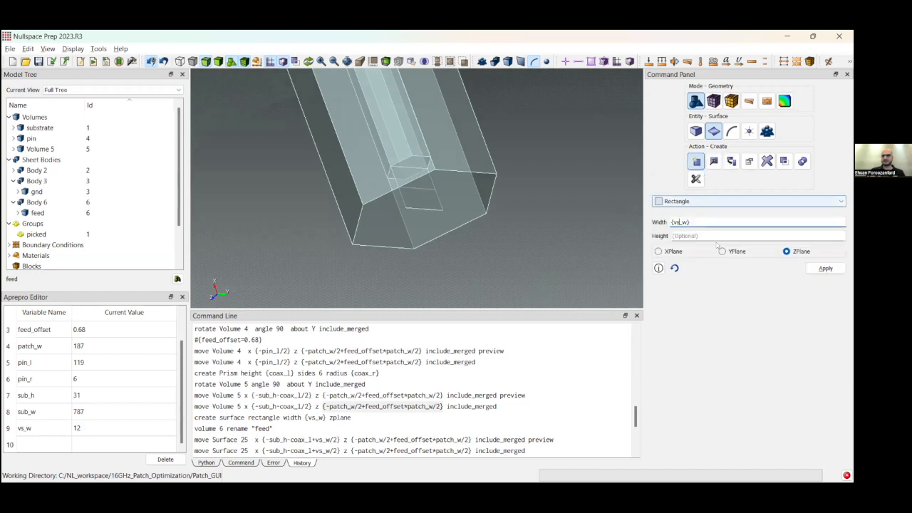
{"action": "left_click", "coordinate": [704, 201]}
{"action": "left_click", "coordinate": [686, 274]}
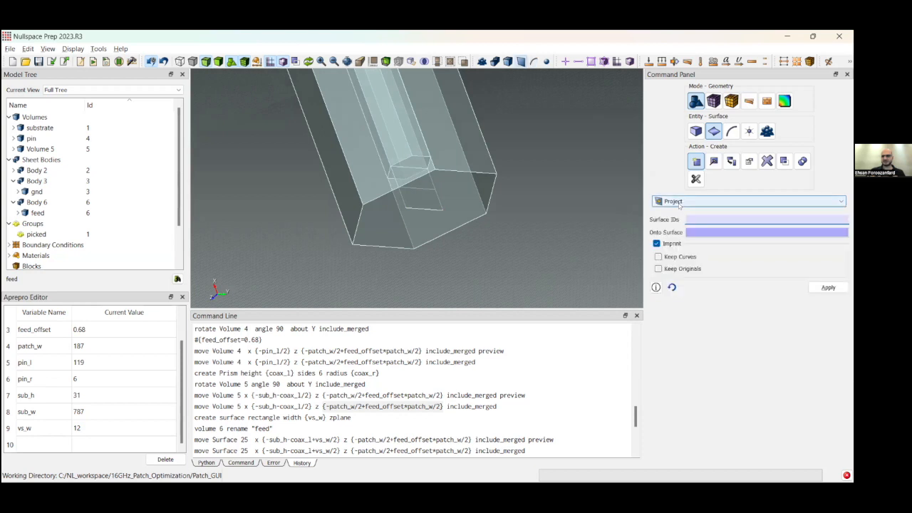
{"action": "left_click", "coordinate": [687, 219]}
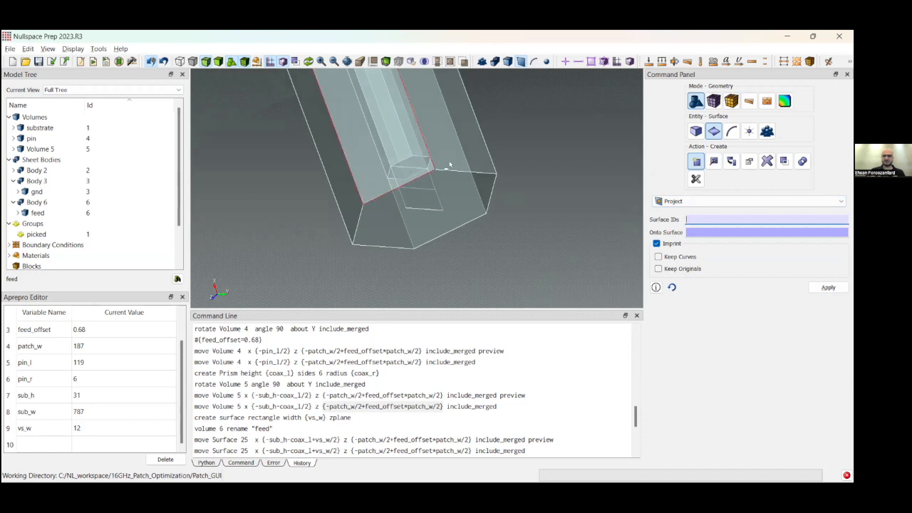
{"action": "left_click", "coordinate": [415, 164]}
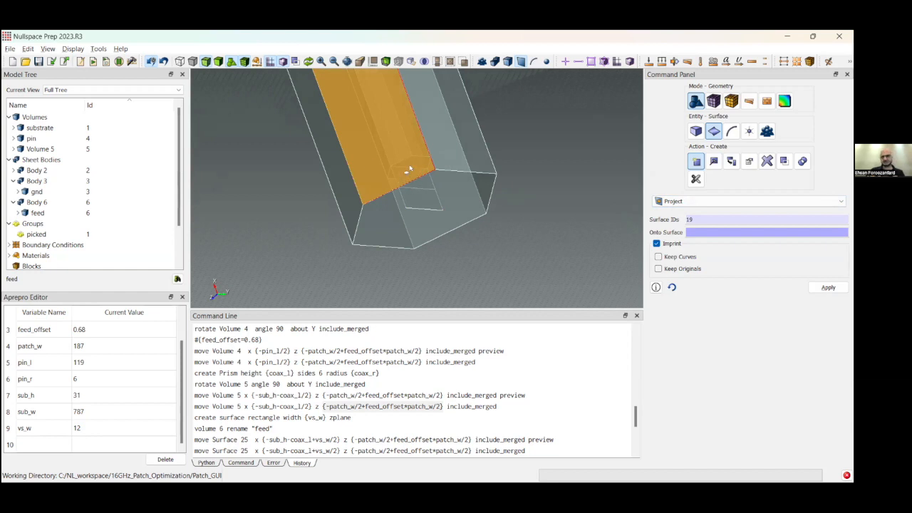
{"action": "right_click", "coordinate": [411, 167]}
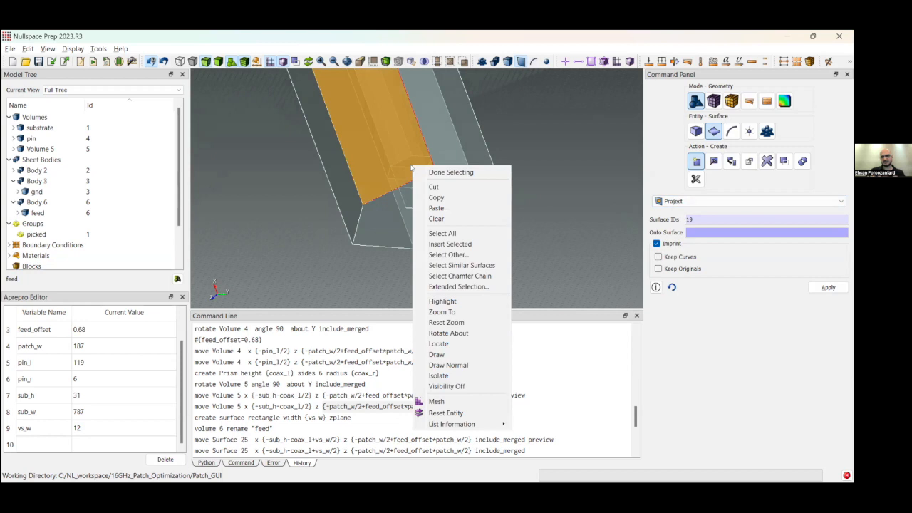
{"action": "left_click", "coordinate": [444, 254]}
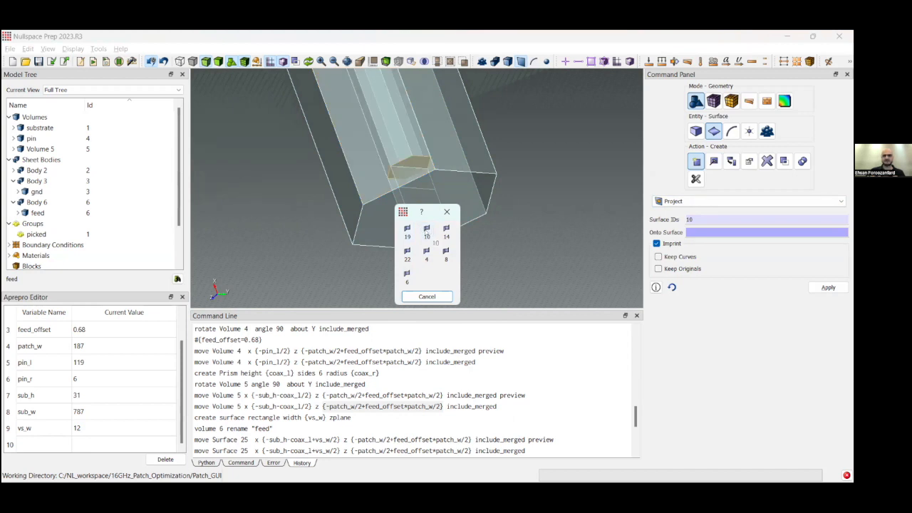
{"action": "left_click", "coordinate": [426, 232]}
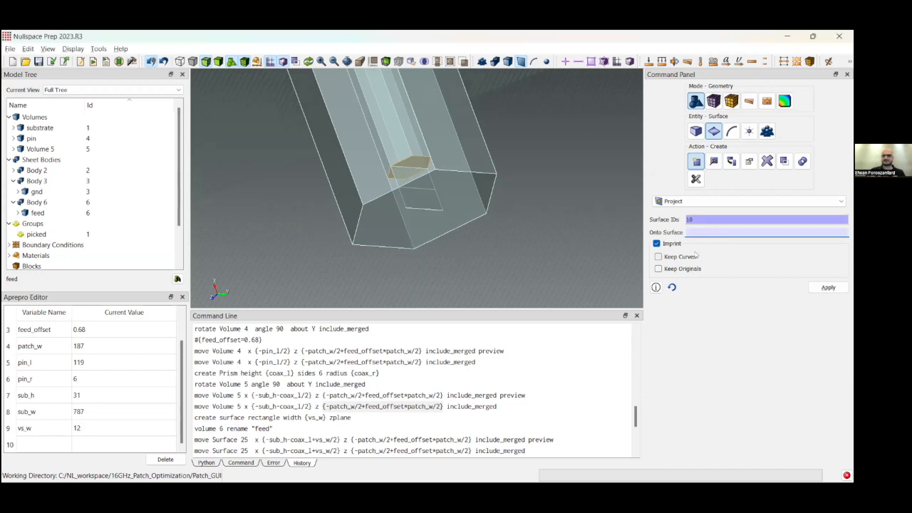
{"action": "left_click", "coordinate": [466, 206]}
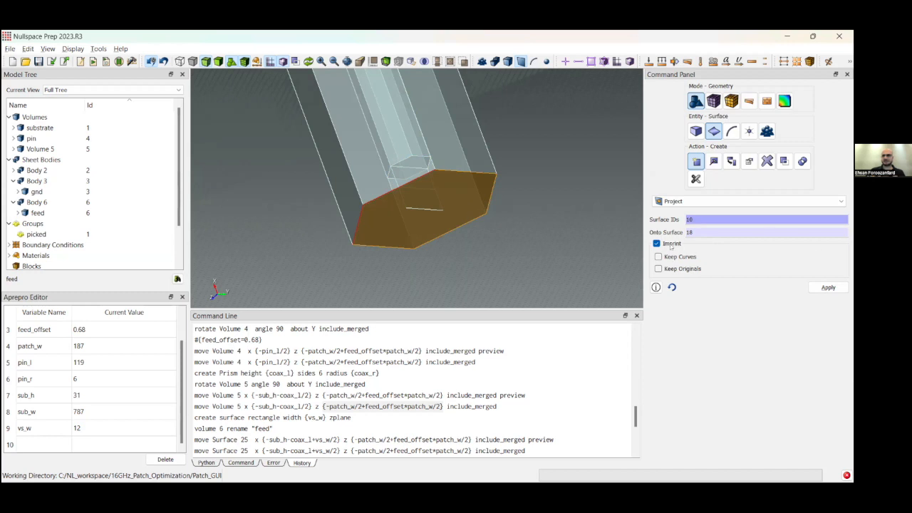
{"action": "left_click", "coordinate": [827, 288]}
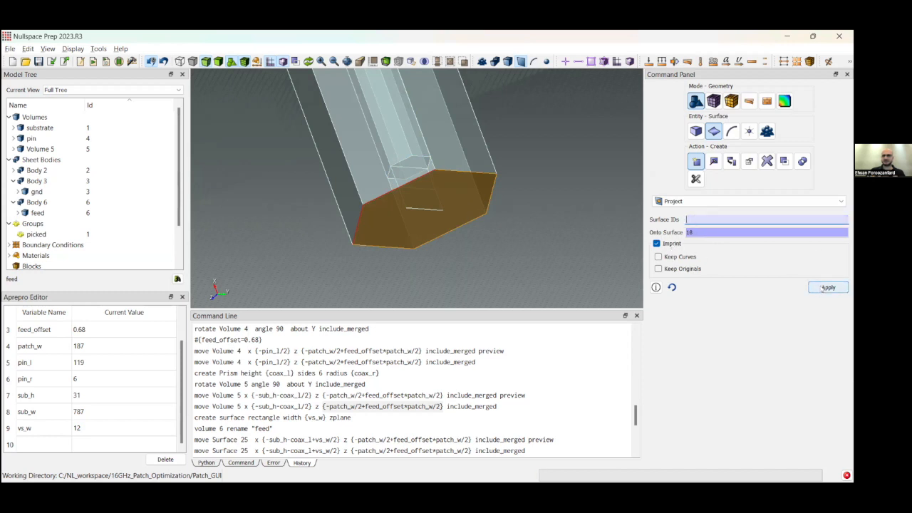
Examine the imprinted coax end within the whole antenna and view the latest commands in the history, clearing the accidental surface selection
{"action": "left_click", "coordinate": [569, 256]}
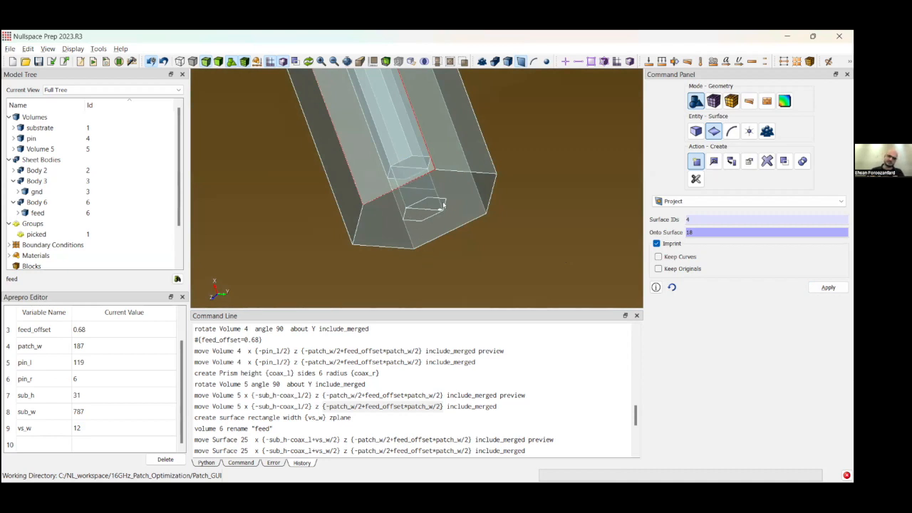
{"action": "scroll", "coordinate": [449, 208], "scroll_direction": "up", "scroll_amount": 1}
{"action": "scroll", "coordinate": [449, 173], "scroll_direction": "down", "scroll_amount": 6}
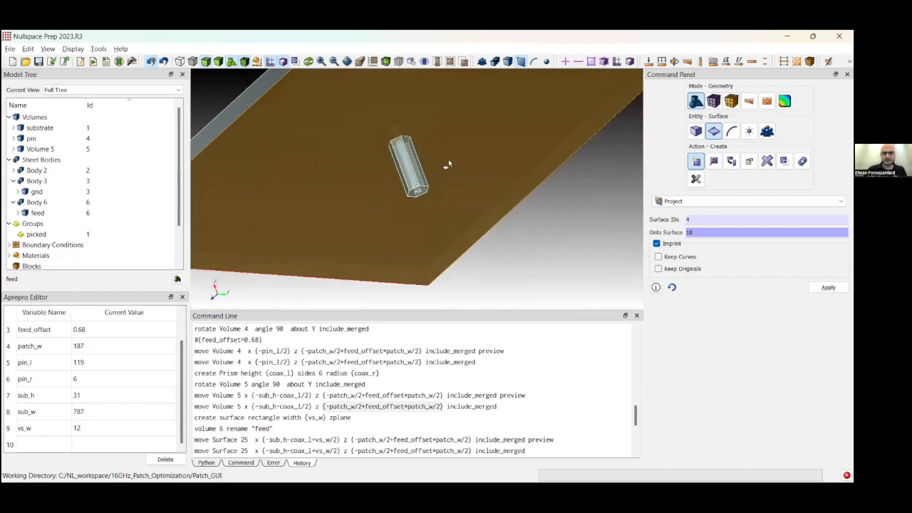
{"action": "left_click_drag", "start_coordinate": [462, 196], "coordinate": [493, 213]}
{"action": "left_click", "coordinate": [493, 214]}
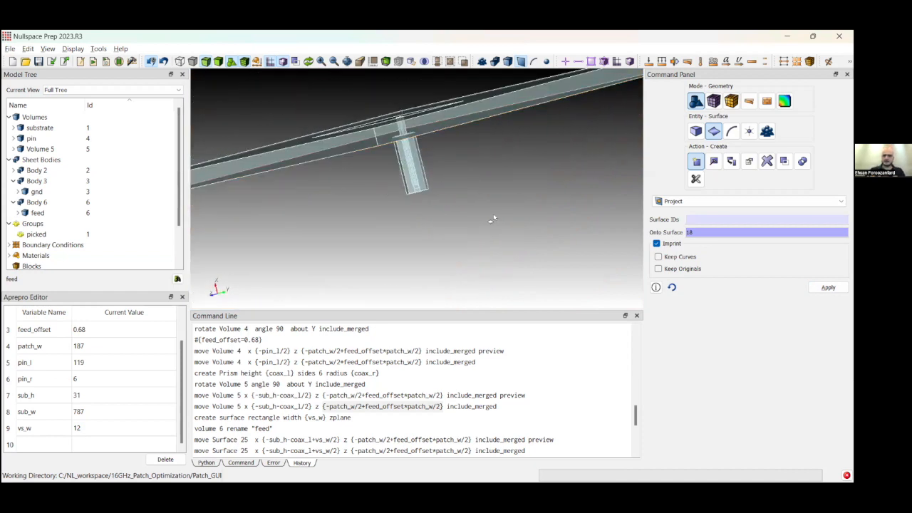
{"action": "scroll", "coordinate": [519, 397], "scroll_direction": "down", "scroll_amount": 4}
{"action": "left_click", "coordinate": [519, 396]}
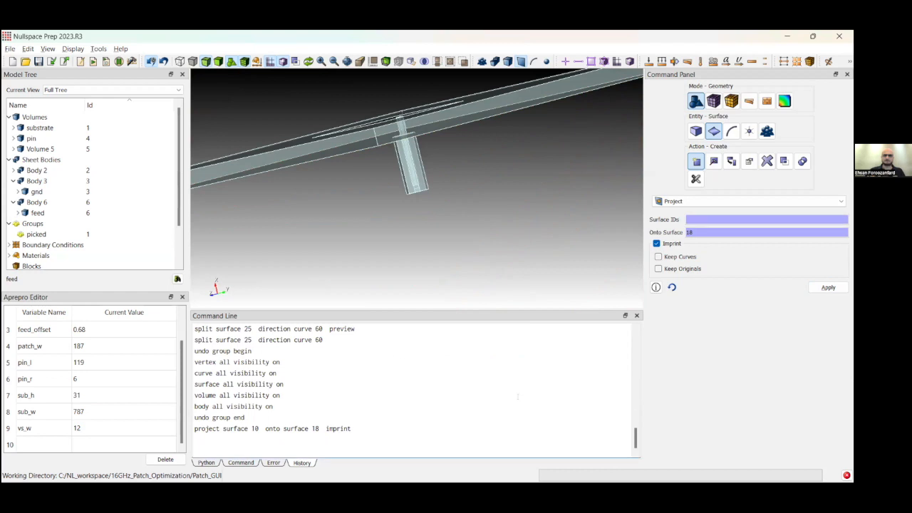
Switch to volume Boolean operations and choose Subtract
{"action": "left_click_drag", "start_coordinate": [487, 197], "coordinate": [499, 228]}
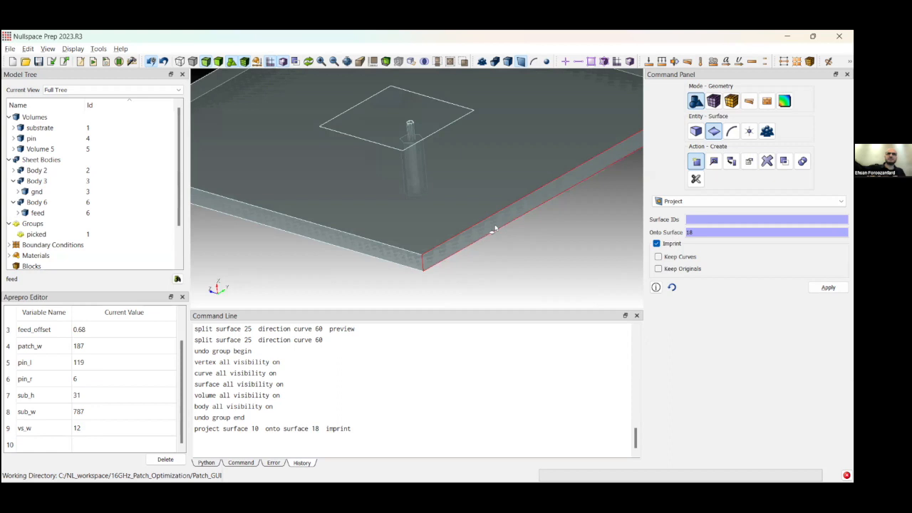
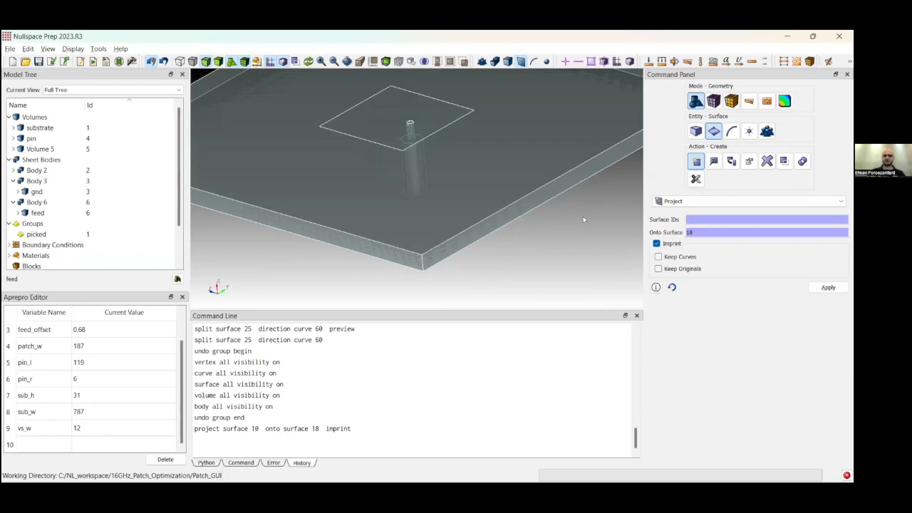
{"action": "middle_click_drag", "start_coordinate": [545, 240], "coordinate": [540, 271]}
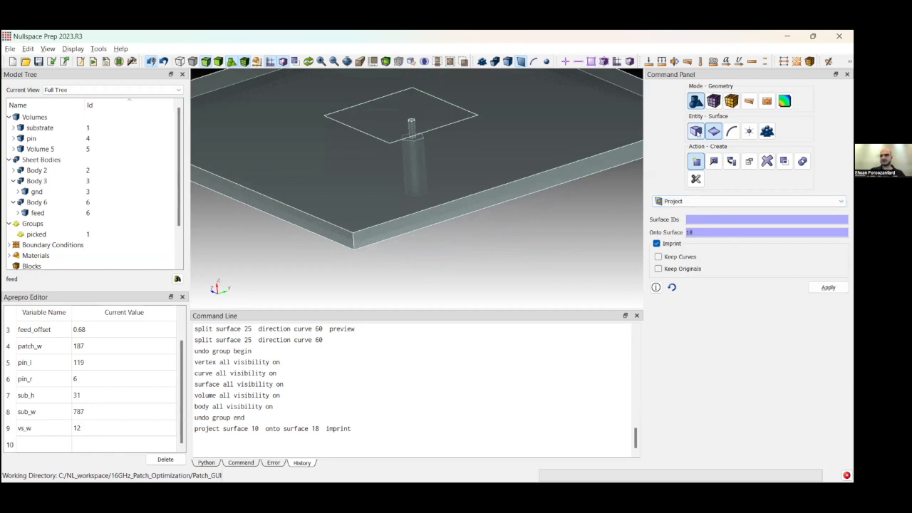
{"action": "left_click", "coordinate": [697, 132]}
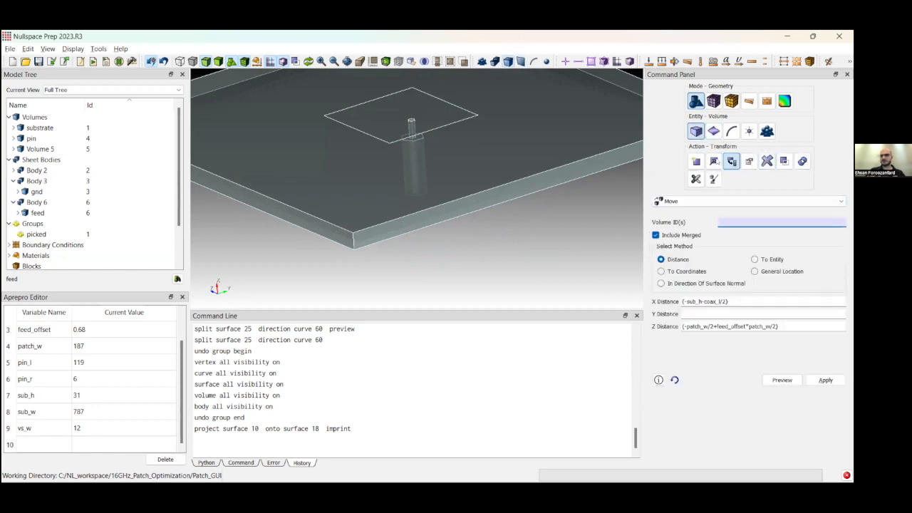
{"action": "left_click", "coordinate": [797, 161]}
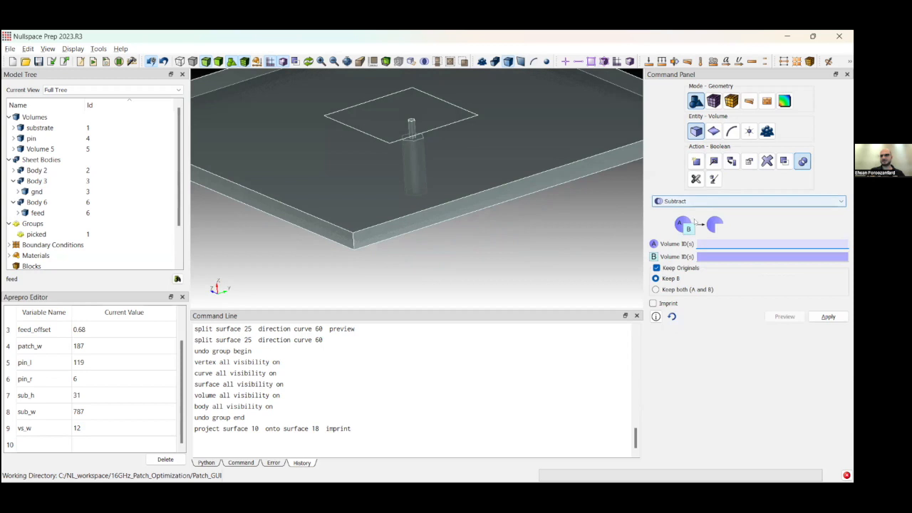
{"action": "left_click", "coordinate": [695, 202]}
{"action": "left_click", "coordinate": [695, 221]}
Try to subtract volume coax from volume gnd, keeping the coax as the tool volume
{"action": "mouse_move", "coordinate": [506, 222]}
{"action": "left_mouse_down"}
{"action": "mouse_move", "coordinate": [485, 226]}
{"action": "mouse_move", "coordinate": [474, 215]}
{"action": "mouse_move", "coordinate": [520, 226]}
{"action": "left_mouse_up"}
{"action": "left_click", "coordinate": [421, 184]}
{"action": "left_click", "coordinate": [373, 148]}
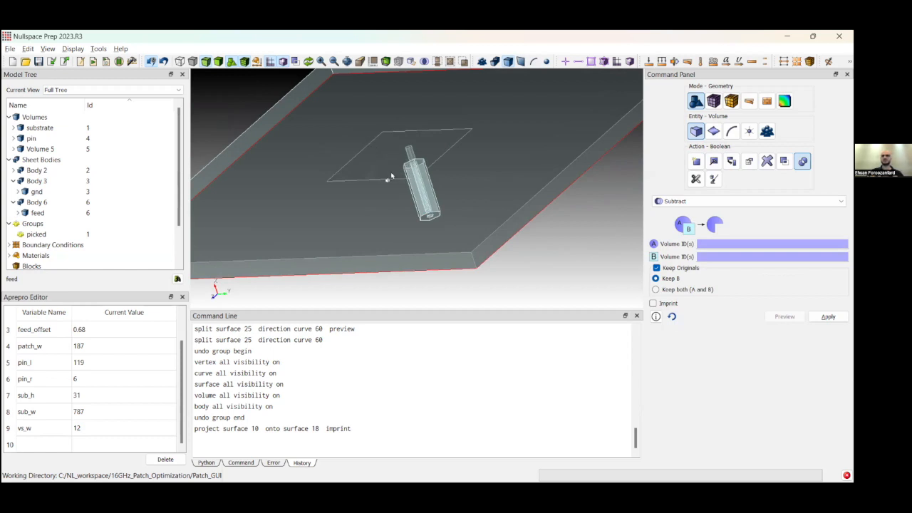
{"action": "left_click", "coordinate": [704, 244]}
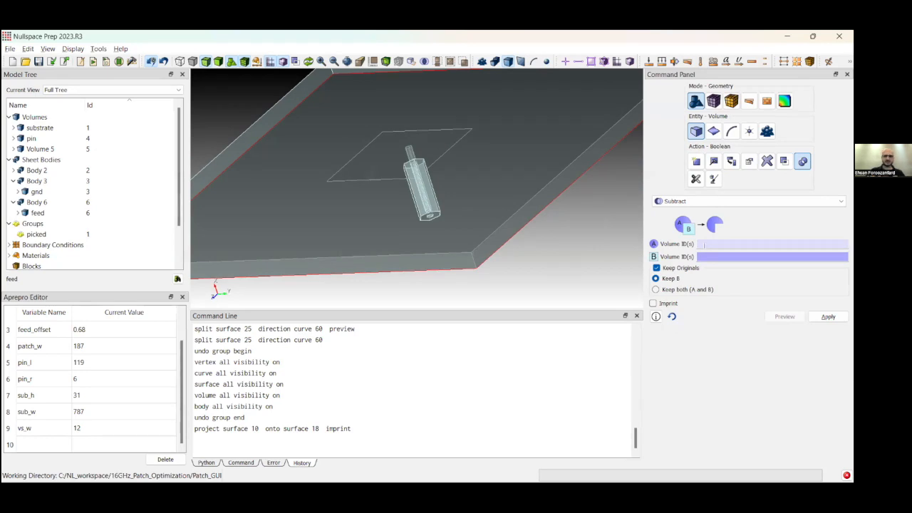
{"action": "type", "text": "gnd"}
{"action": "key", "text": "Tab"}
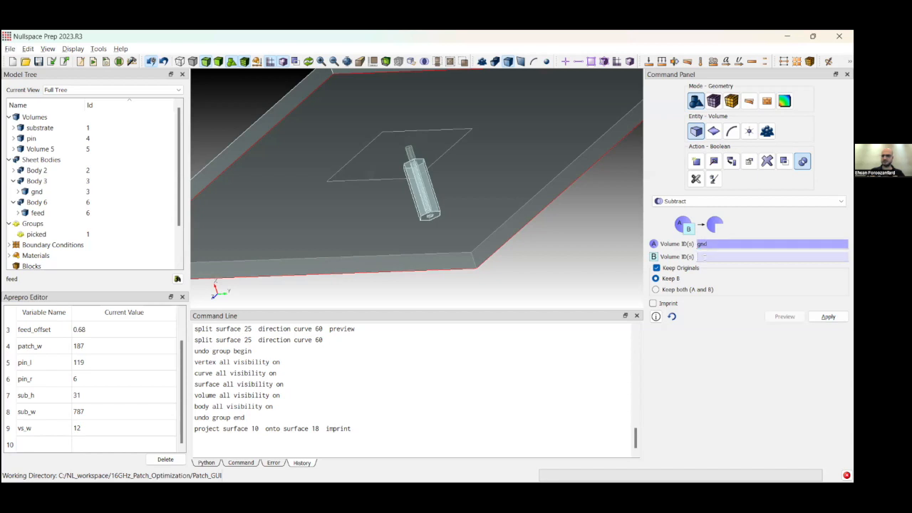
{"action": "type", "text": "coax"}
{"action": "left_click", "coordinate": [820, 317]}
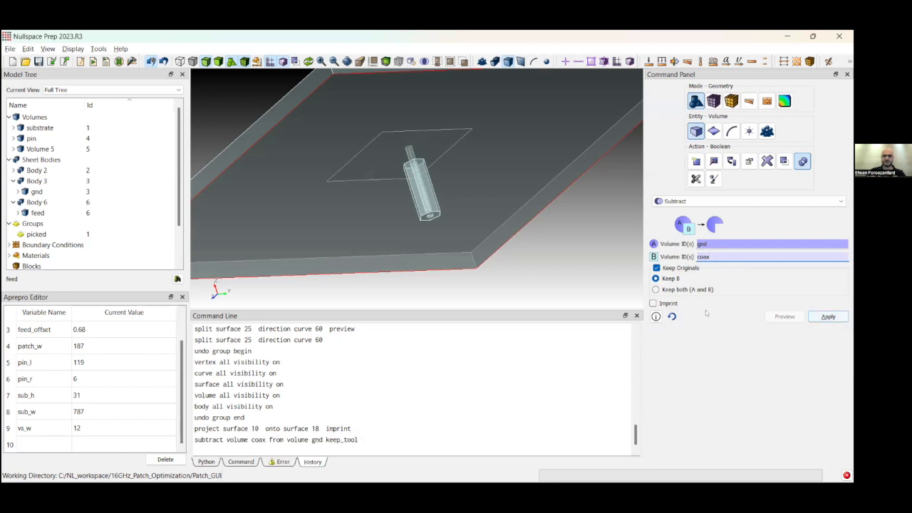
Inspect the gnd sheet around the coax and read the error log for the attempted subtraction
{"action": "left_click", "coordinate": [450, 188]}
{"action": "left_click_drag", "start_coordinate": [452, 187], "coordinate": [451, 154]}
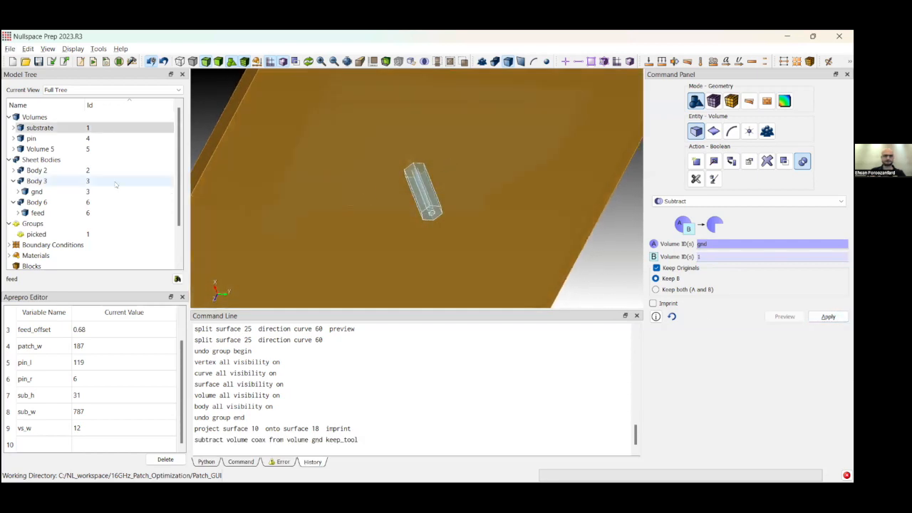
{"action": "left_click", "coordinate": [32, 192]}
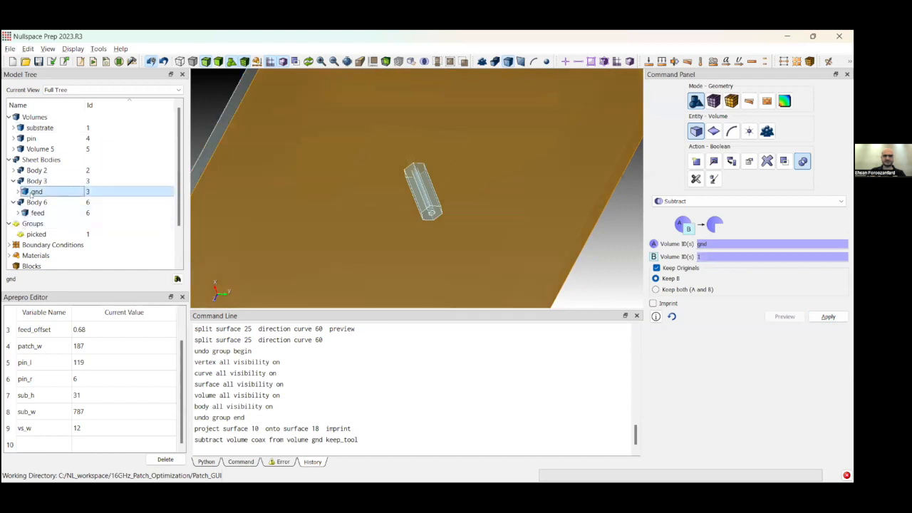
{"action": "middle_click_drag", "start_coordinate": [538, 240], "coordinate": [527, 254]}
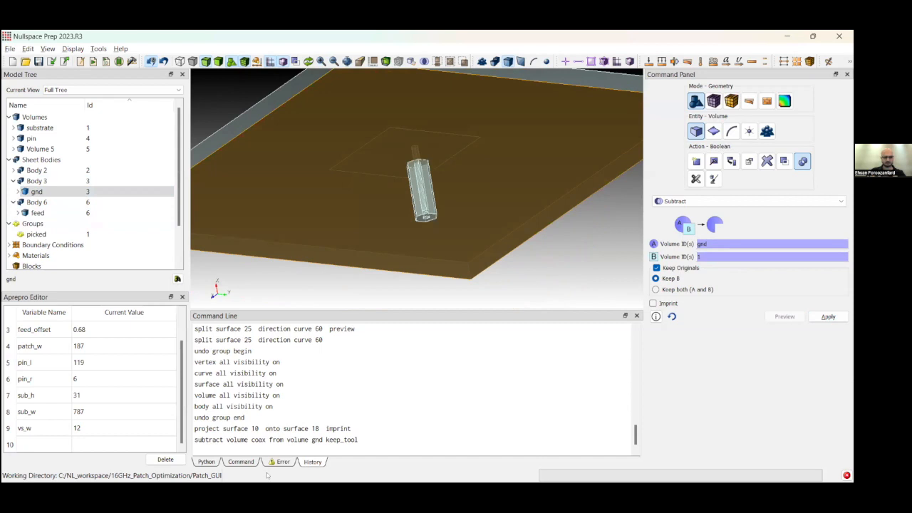
{"action": "left_click", "coordinate": [275, 463]}
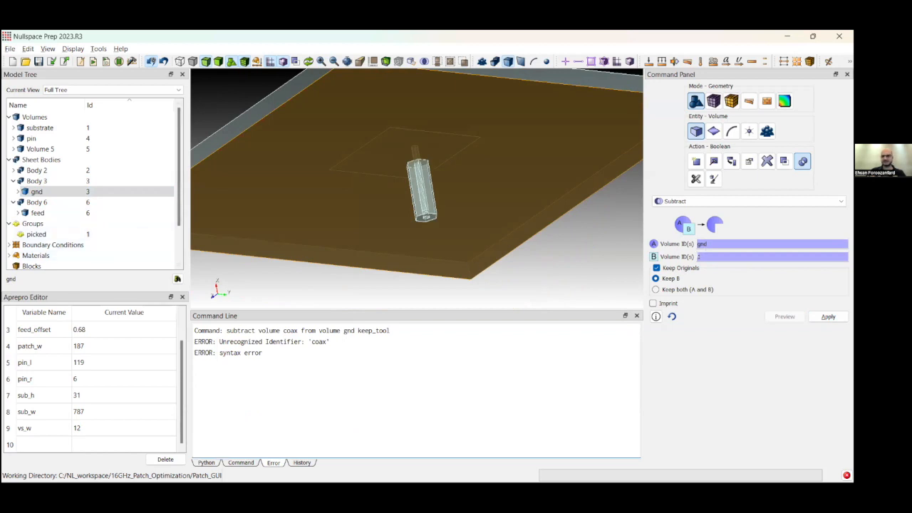
Rename Volume 5 to coax in the model tree
{"action": "left_click", "coordinate": [38, 148]}
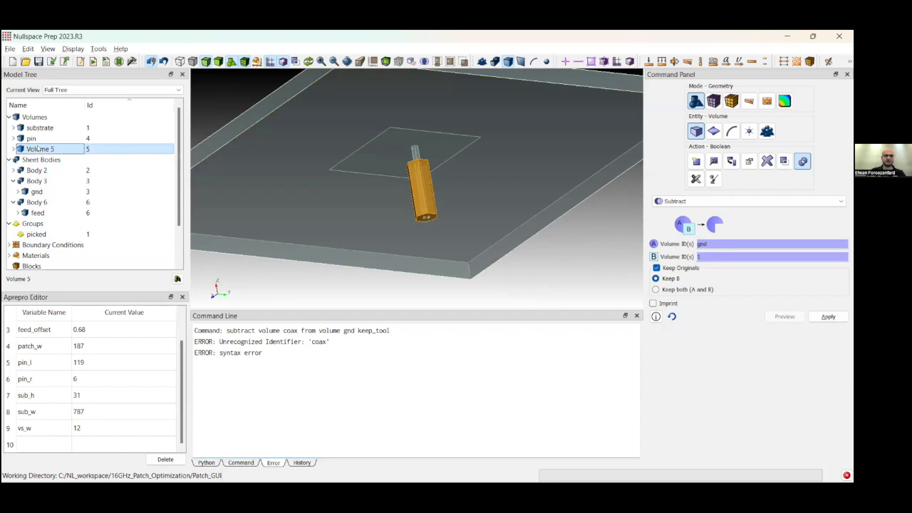
{"action": "right_click", "coordinate": [38, 148]}
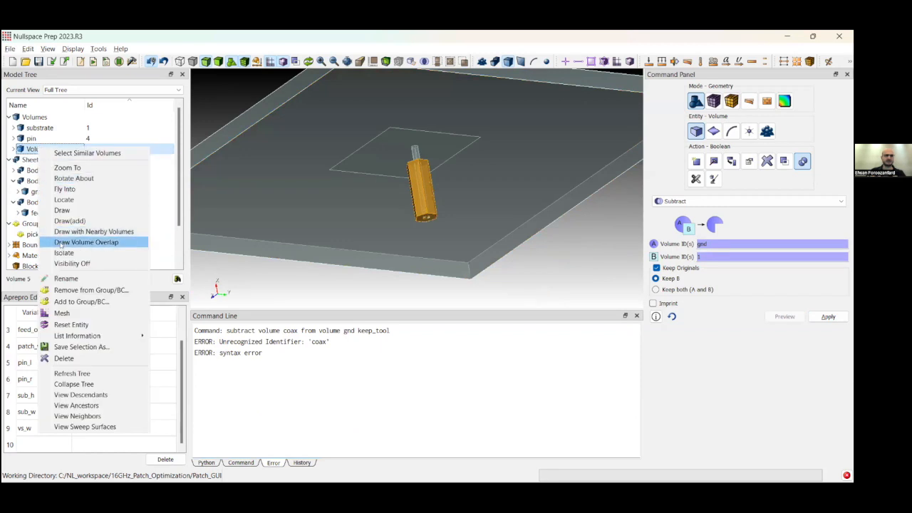
{"action": "left_click", "coordinate": [78, 277]}
{"action": "type", "text": "coax"}
{"action": "key", "text": "Return"}
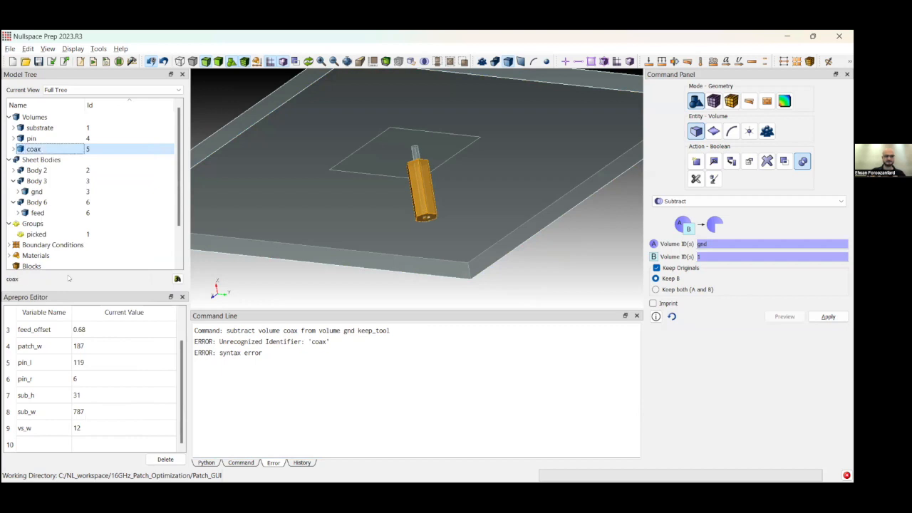
Subtract volume coax from volume gnd with Keep B enabled
{"action": "left_click", "coordinate": [489, 173]}
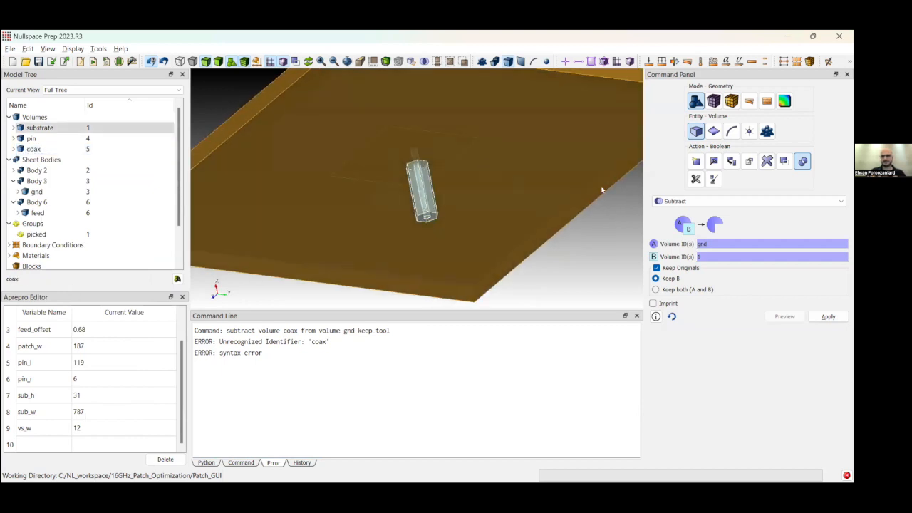
{"action": "left_click", "coordinate": [695, 258]}
{"action": "type", "text": "coax"}
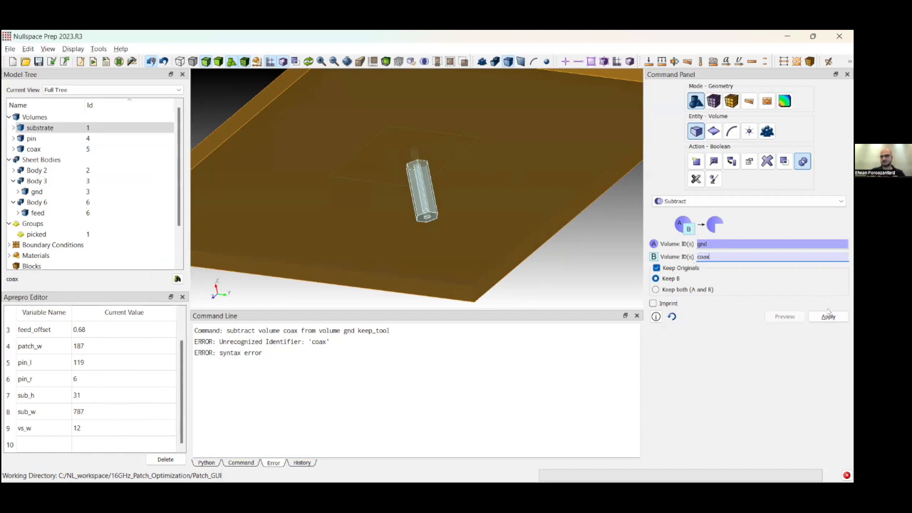
{"action": "left_click", "coordinate": [827, 316]}
{"action": "left_click", "coordinate": [573, 258]}
Highlight the gnd sheet and examine it from below and above around the coax opening
{"action": "left_click", "coordinate": [476, 201]}
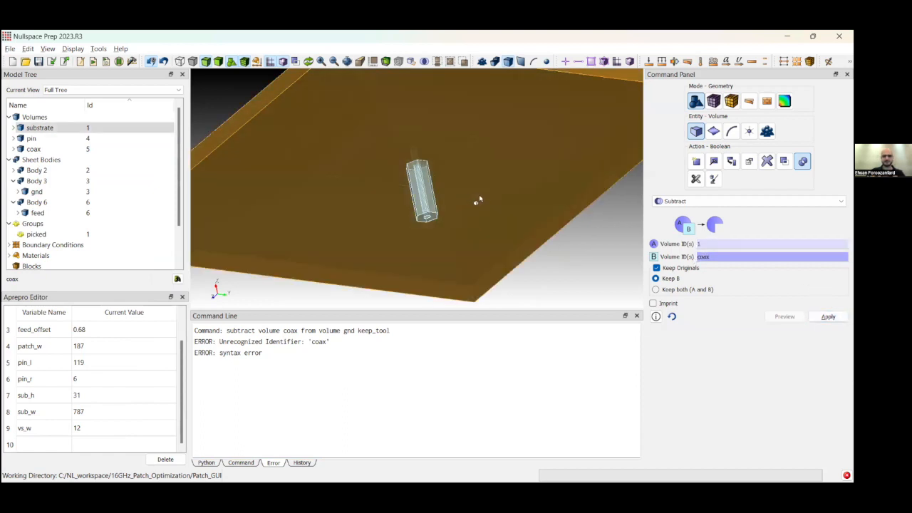
{"action": "left_click", "coordinate": [36, 192]}
{"action": "left_click_drag", "start_coordinate": [409, 153], "coordinate": [394, 158]}
{"action": "scroll", "coordinate": [391, 159], "scroll_direction": "up", "scroll_amount": 4}
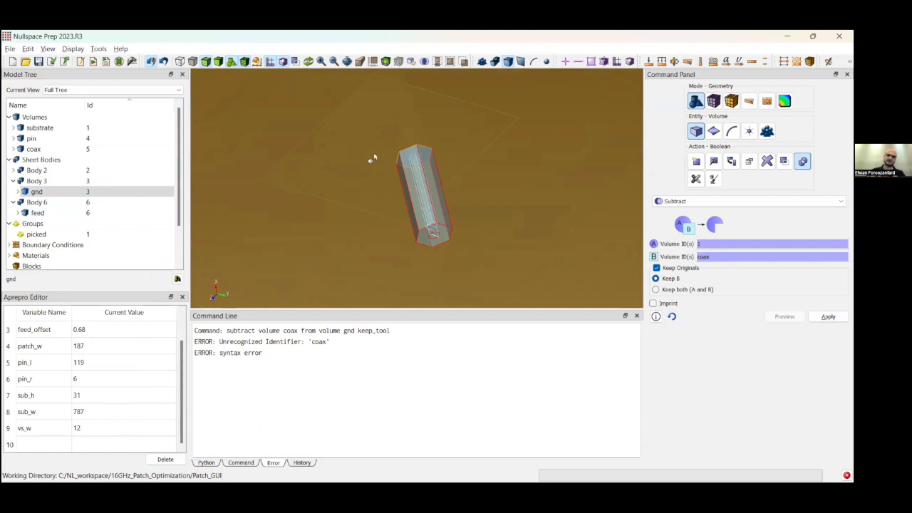
{"action": "scroll", "coordinate": [409, 171], "scroll_direction": "down", "scroll_amount": 5}
{"action": "left_click_drag", "start_coordinate": [459, 183], "coordinate": [453, 246]}
{"action": "left_click_drag", "start_coordinate": [416, 179], "coordinate": [427, 212]}
Subtract volume pin from volume substrate with Keep B enabled
{"action": "double_click", "coordinate": [697, 244]}
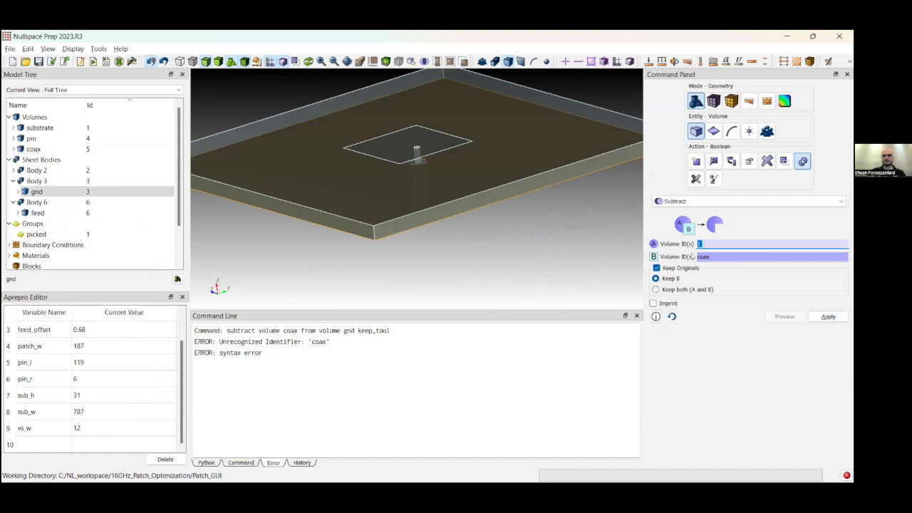
{"action": "type", "text": "substrate"}
{"action": "key", "text": "Tab"}
{"action": "type", "text": "pi"}
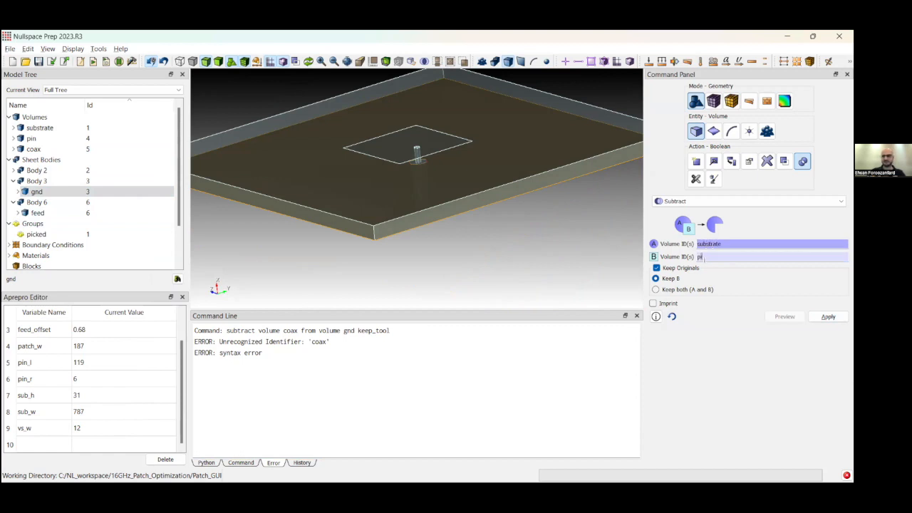
{"action": "type", "text": "n"}
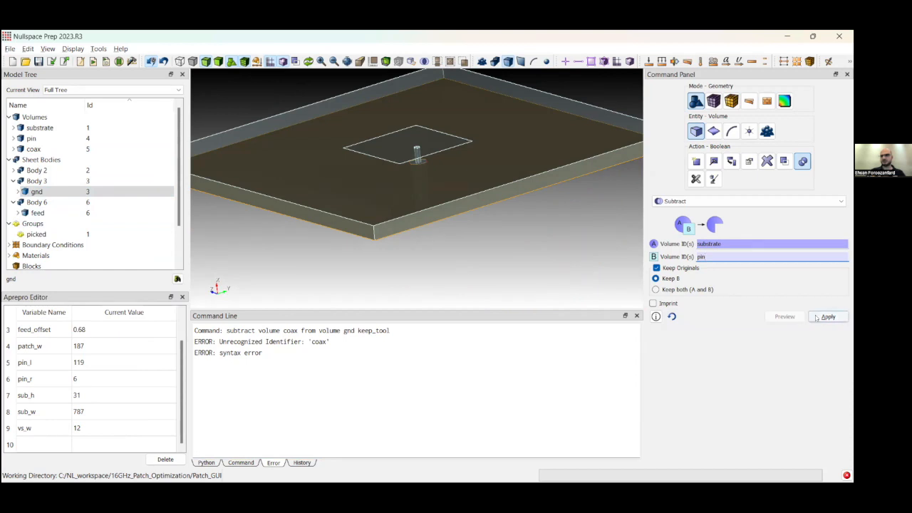
Subtract volume pin from volume coax with Keep B enabled
{"action": "left_click", "coordinate": [707, 249]}
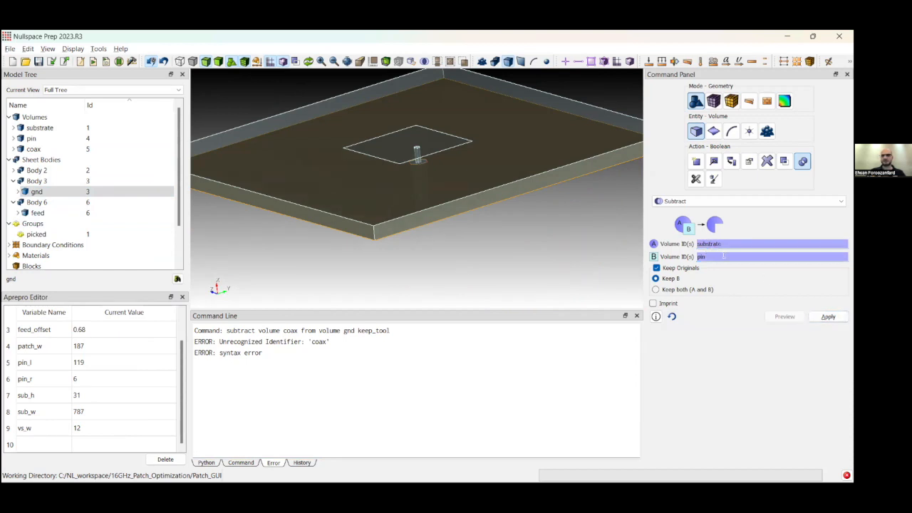
{"action": "left_click", "coordinate": [723, 255]}
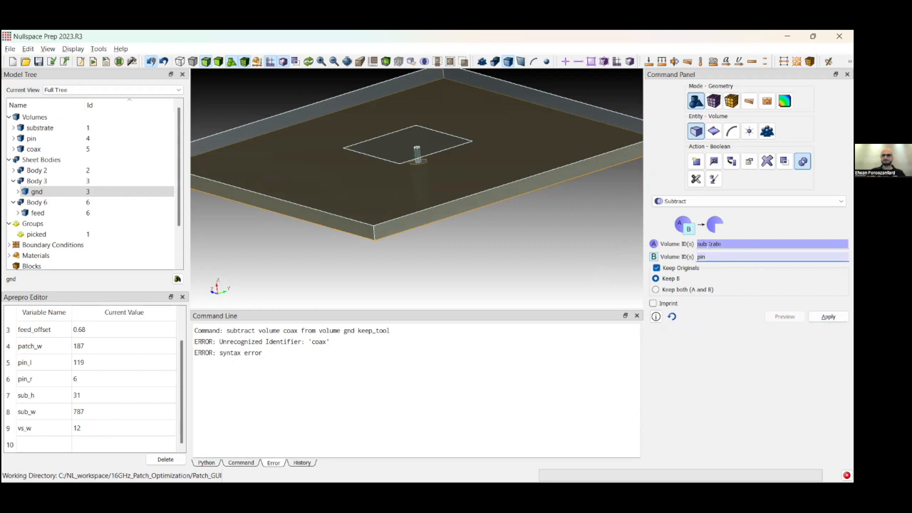
{"action": "double_click", "coordinate": [709, 245]}
{"action": "type", "text": "coax"}
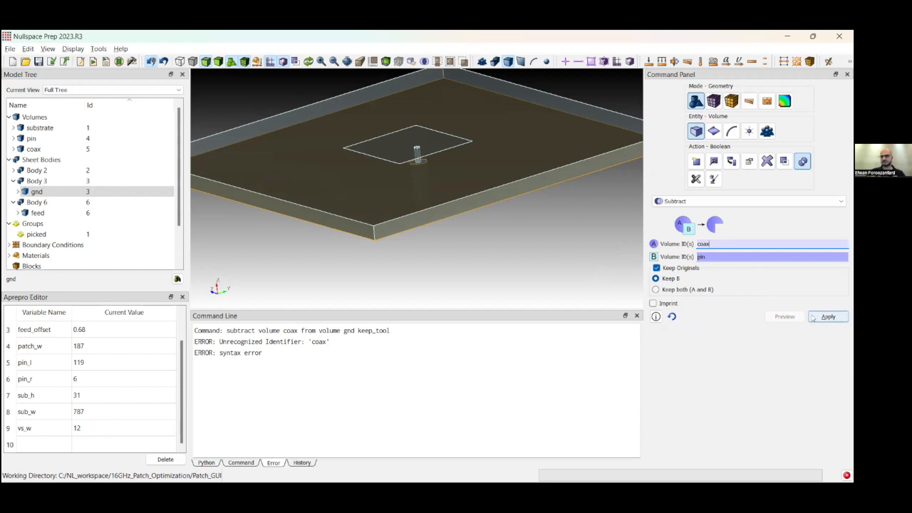
Subtract the feed body from volume coax with Keep B enabled
{"action": "middle_click_drag", "start_coordinate": [555, 233], "coordinate": [554, 220]}
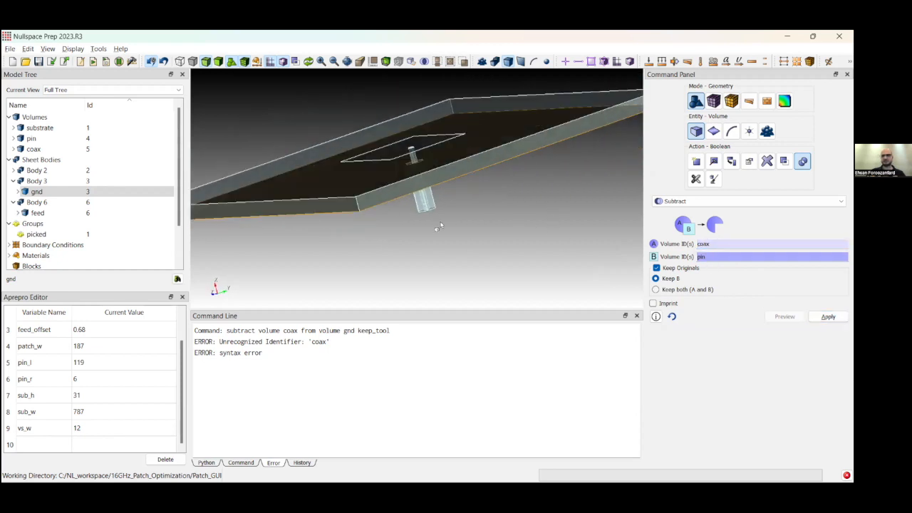
{"action": "type", "text": "feed"}
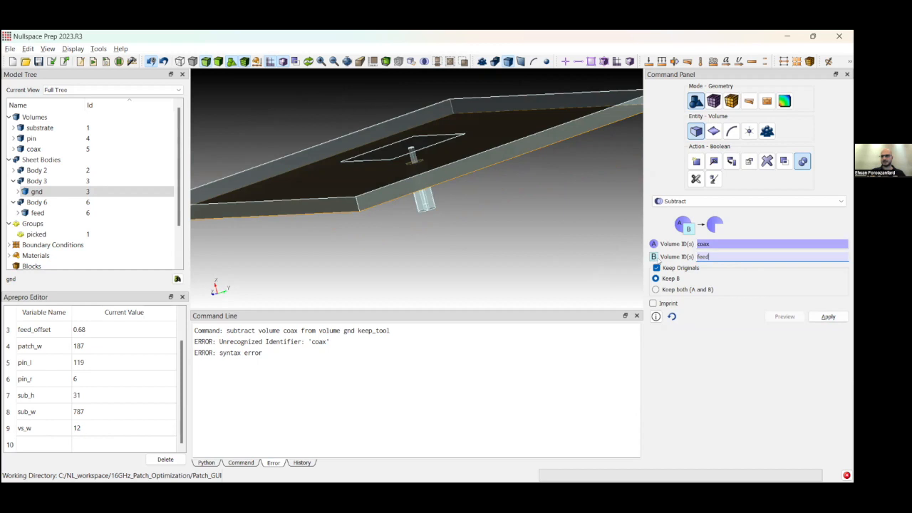
{"action": "left_click", "coordinate": [829, 317]}
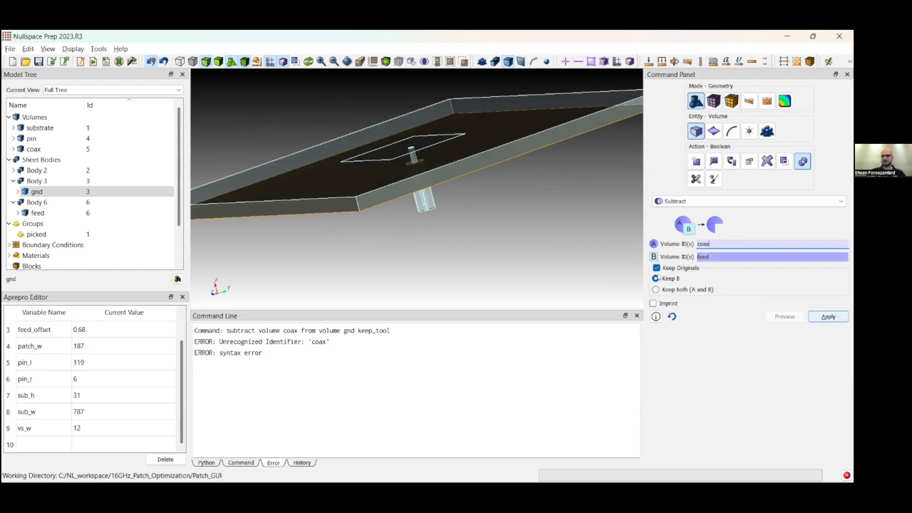
{"action": "middle_click_drag", "start_coordinate": [590, 237], "coordinate": [555, 265]}
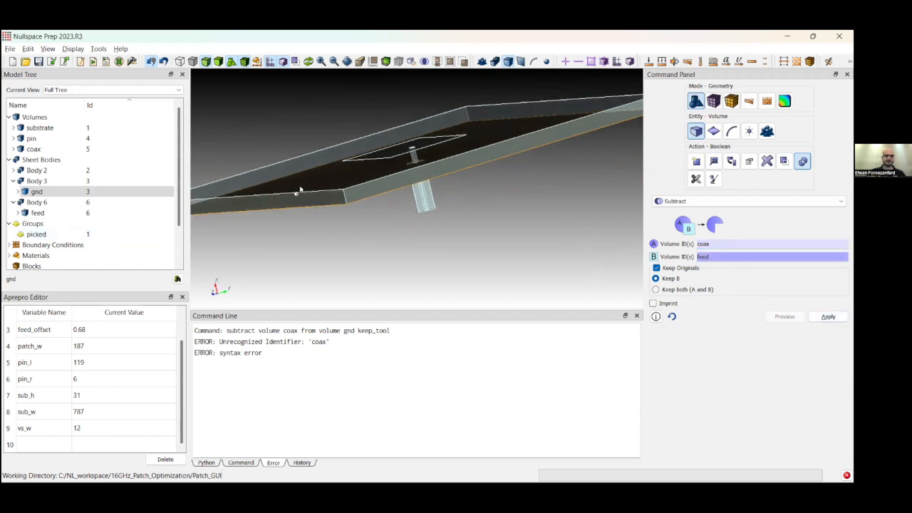
Isolate the coax volume and examine the cutouts left in it by the pin and feed
{"action": "left_click", "coordinate": [30, 149]}
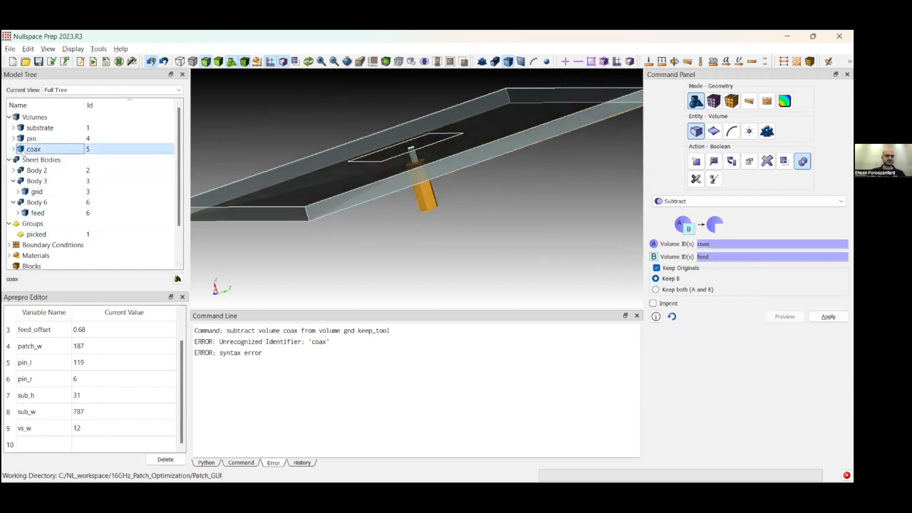
{"action": "right_click", "coordinate": [27, 149]}
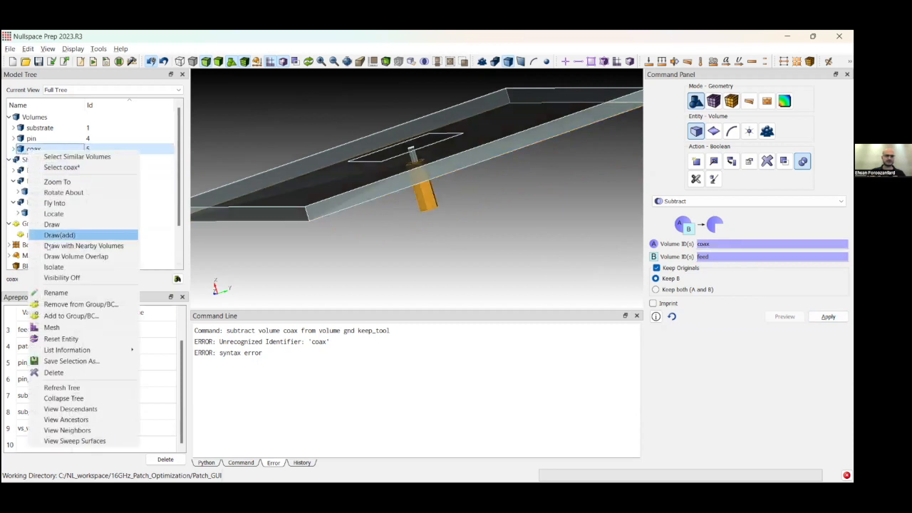
{"action": "left_click", "coordinate": [54, 267]}
{"action": "middle_click_drag", "start_coordinate": [499, 214], "coordinate": [513, 196]}
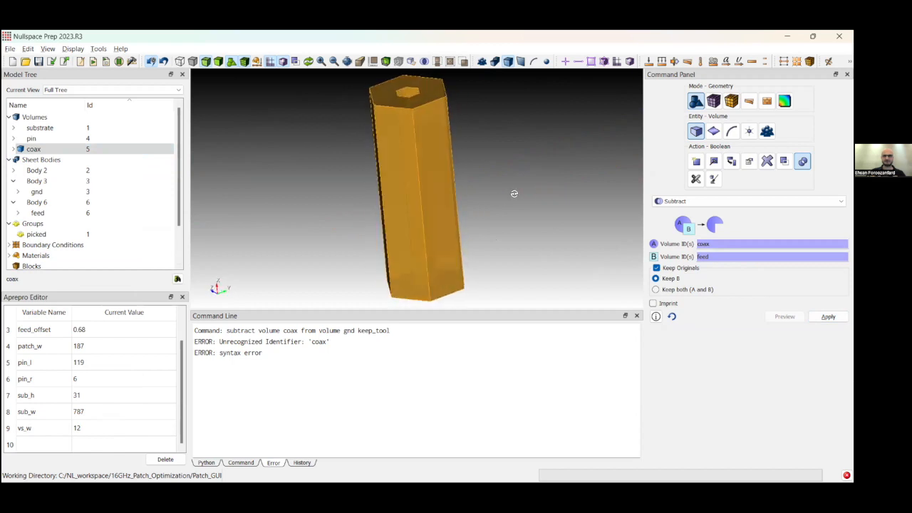
{"action": "left_click", "coordinate": [558, 190]}
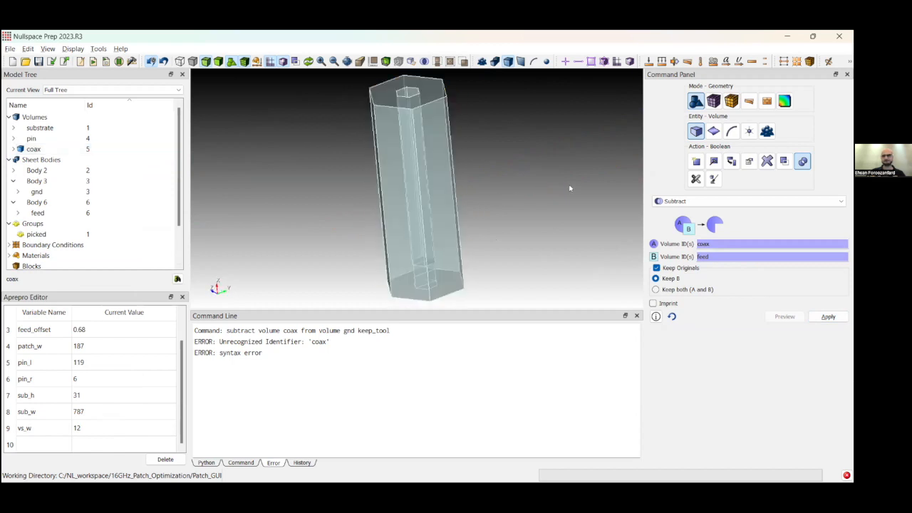
{"action": "scroll", "coordinate": [570, 188], "scroll_direction": "down", "scroll_amount": 4}
Make all geometry visible again and frame the whole antenna model
{"action": "right_click", "coordinate": [571, 187]}
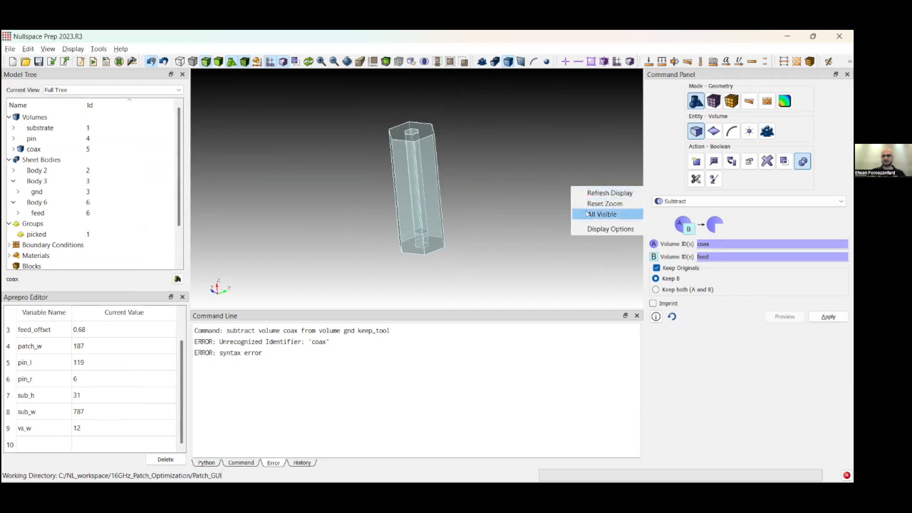
{"action": "left_click", "coordinate": [600, 214]}
{"action": "scroll", "coordinate": [516, 244], "scroll_direction": "down", "scroll_amount": 6}
{"action": "mouse_move", "coordinate": [483, 218]}
{"action": "middle_mouse_down"}
{"action": "mouse_move", "coordinate": [483, 202]}
{"action": "mouse_move", "coordinate": [490, 213]}
{"action": "middle_mouse_up"}
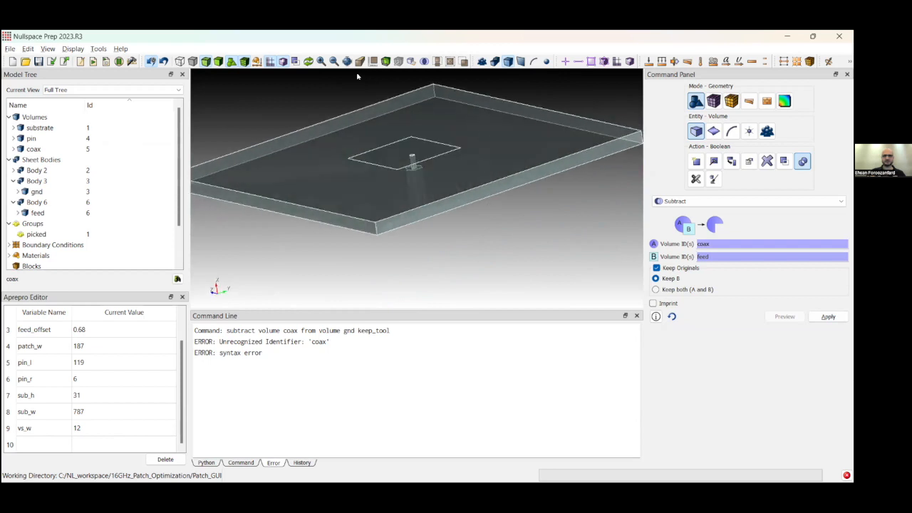
Examine the patch, pin and coax from several angles, comparing different shading modes
{"action": "left_click", "coordinate": [191, 57]}
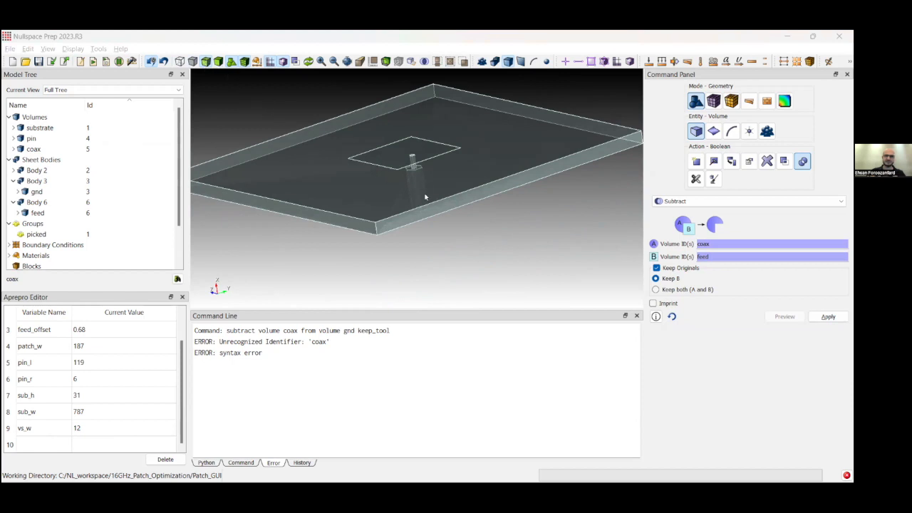
{"action": "scroll", "coordinate": [414, 176], "scroll_direction": "up", "scroll_amount": 3}
{"action": "middle_click_drag", "start_coordinate": [422, 252], "coordinate": [277, 164]}
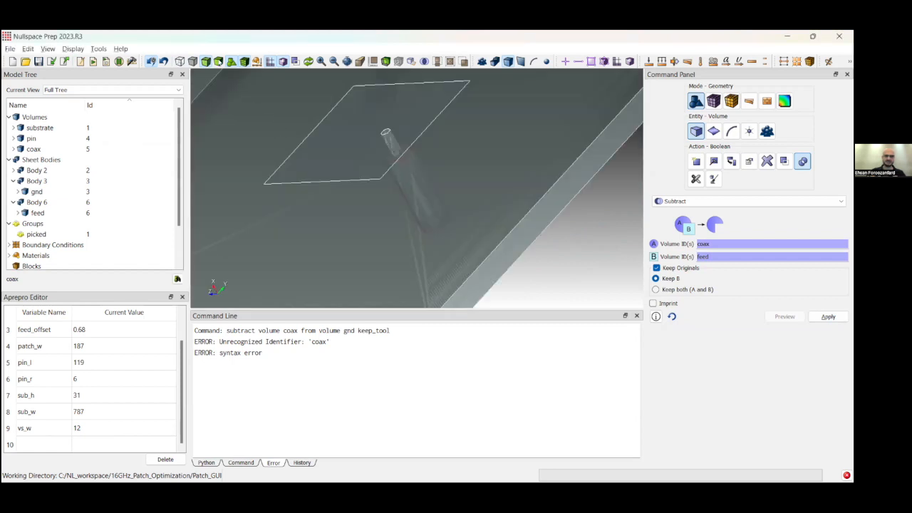
{"action": "left_click", "coordinate": [219, 63]}
{"action": "scroll", "coordinate": [442, 203], "scroll_direction": "down", "scroll_amount": 4}
{"action": "mouse_move", "coordinate": [401, 158]}
{"action": "middle_mouse_down"}
{"action": "mouse_move", "coordinate": [333, 173]}
{"action": "mouse_move", "coordinate": [486, 166]}
{"action": "mouse_move", "coordinate": [407, 171]}
{"action": "mouse_move", "coordinate": [427, 164]}
{"action": "middle_mouse_up"}
{"action": "left_click", "coordinate": [206, 62]}
{"action": "middle_click_drag", "start_coordinate": [480, 191], "coordinate": [460, 145]}
{"action": "scroll", "coordinate": [432, 234], "scroll_direction": "up", "scroll_amount": 4}
{"action": "middle_click_drag", "start_coordinate": [404, 217], "coordinate": [417, 231]}
{"action": "scroll", "coordinate": [416, 232], "scroll_direction": "down", "scroll_amount": 3}
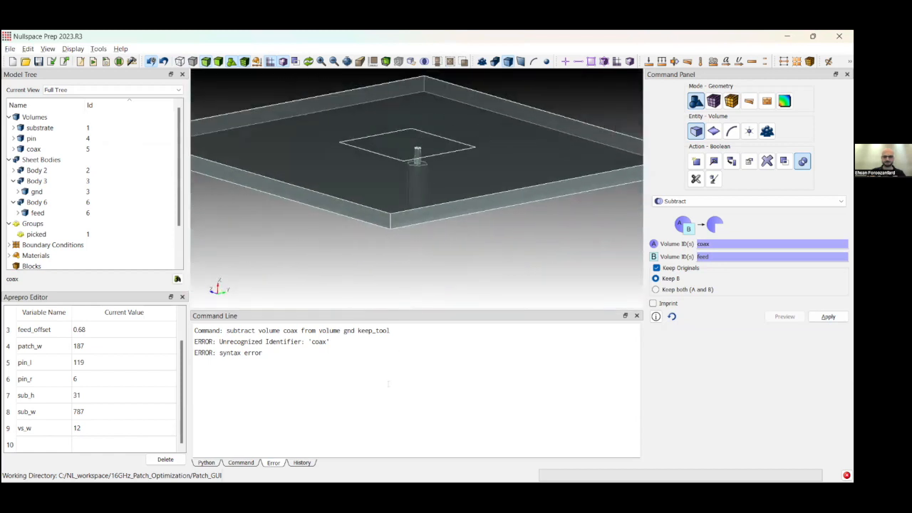
Imprint all volumes by running the command "imprint volume all"
{"action": "left_click", "coordinate": [248, 491]}
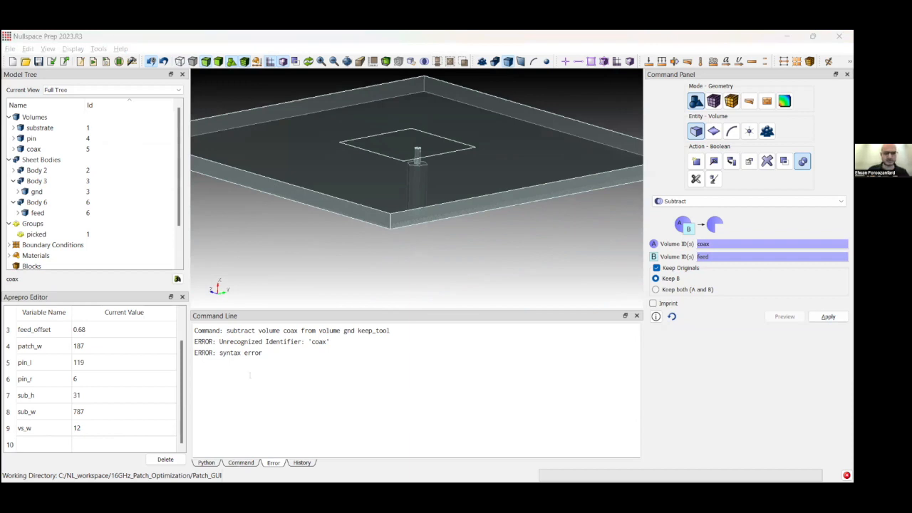
{"action": "left_click", "coordinate": [242, 463]}
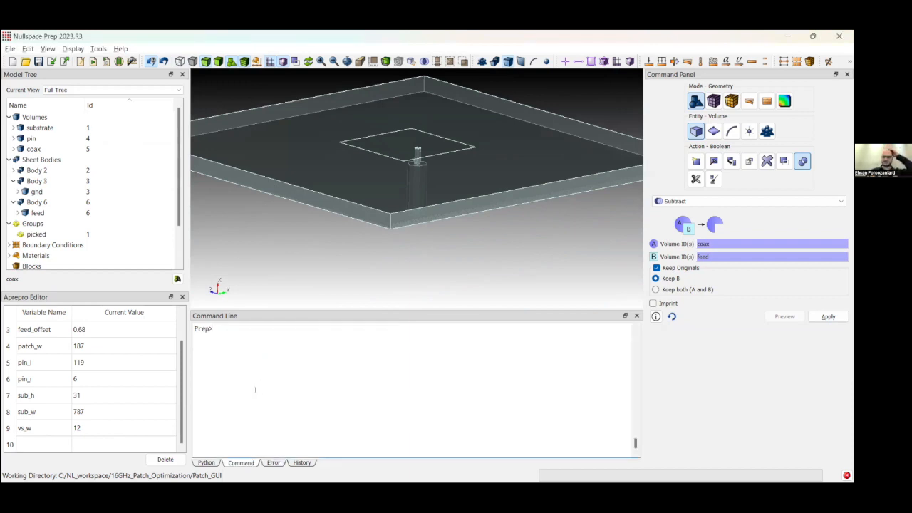
{"action": "left_click_drag", "start_coordinate": [394, 290], "coordinate": [384, 250]}
{"action": "left_click_drag", "start_coordinate": [417, 206], "coordinate": [376, 275]}
{"action": "left_click", "coordinate": [321, 382]}
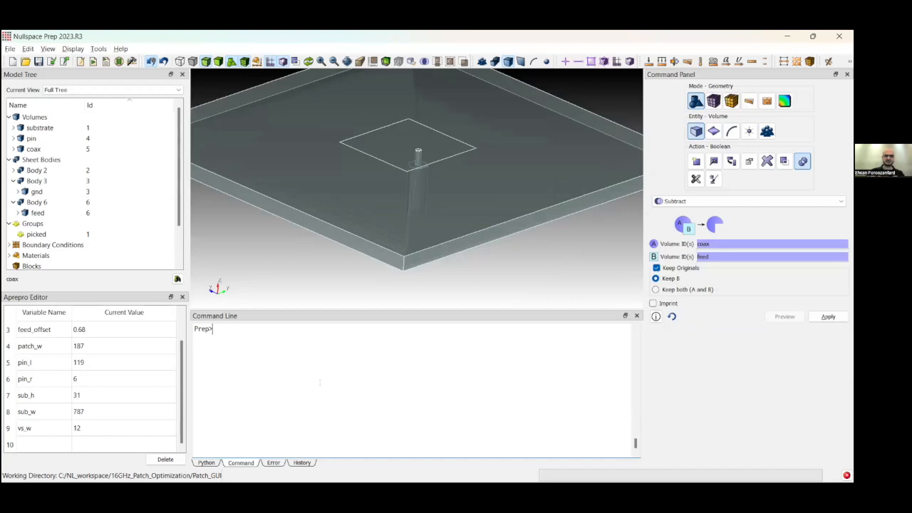
{"action": "type", "text": "impt"}
{"action": "key", "text": "BackSpace"}
{"action": "type", "text": "riny"}
{"action": "key", "text": "BackSpace"}
{"action": "type", "text": "t vol"}
{"action": "type", "text": "umea"}
{"action": "type", "text": "all"}
{"action": "key", "text": "Return"}
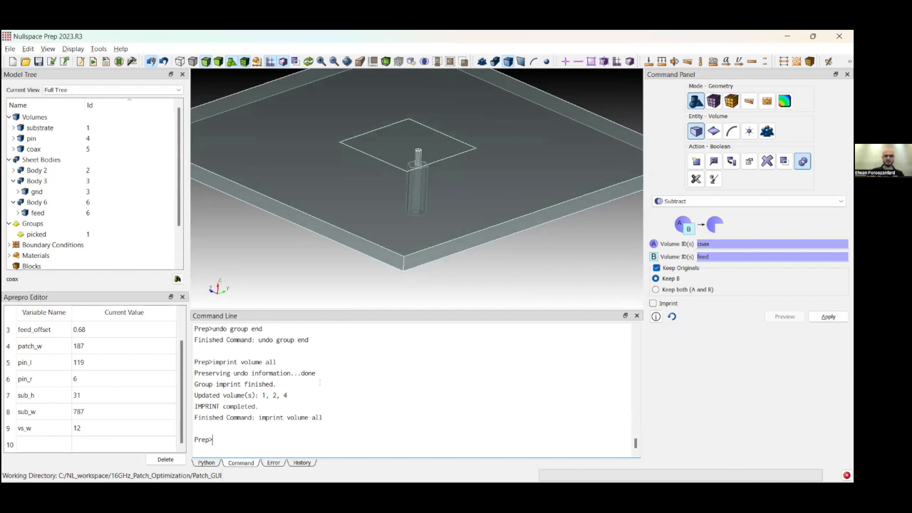
{"action": "left_click_drag", "start_coordinate": [292, 395], "coordinate": [269, 395]}
Merge all volumes by running the command "merge volume all"
{"action": "left_click", "coordinate": [236, 436]}
{"action": "type", "text": "merge volume all"}
{"action": "key", "text": "Return"}
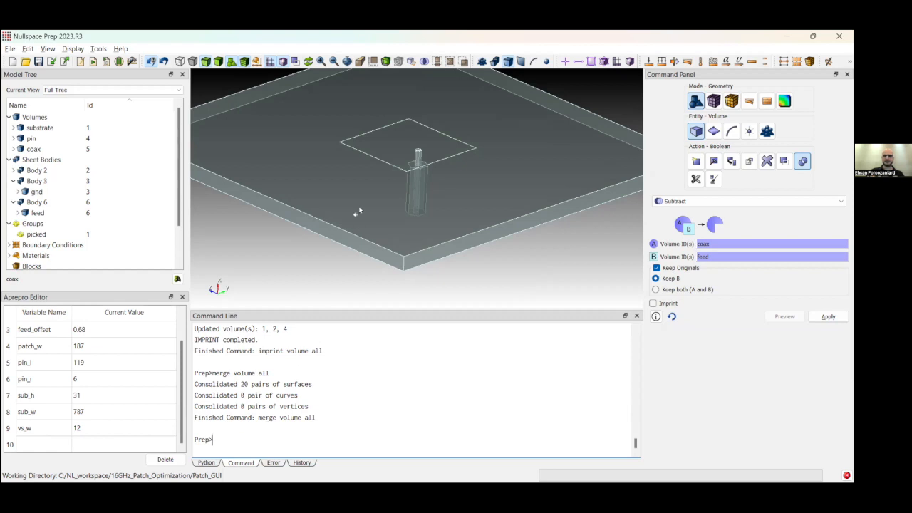
{"action": "scroll", "coordinate": [360, 211], "scroll_direction": "down", "scroll_amount": 3}
{"action": "left_click", "coordinate": [431, 268]}
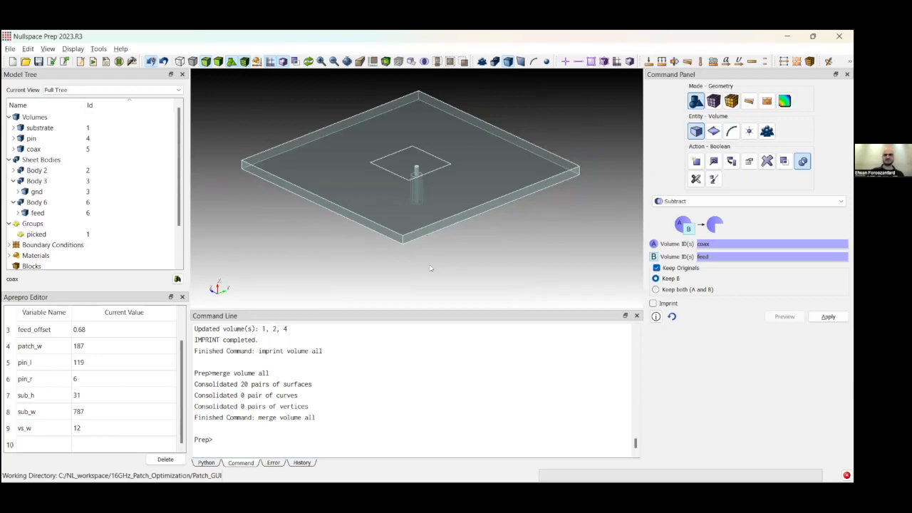
{"action": "left_click", "coordinate": [357, 432]}
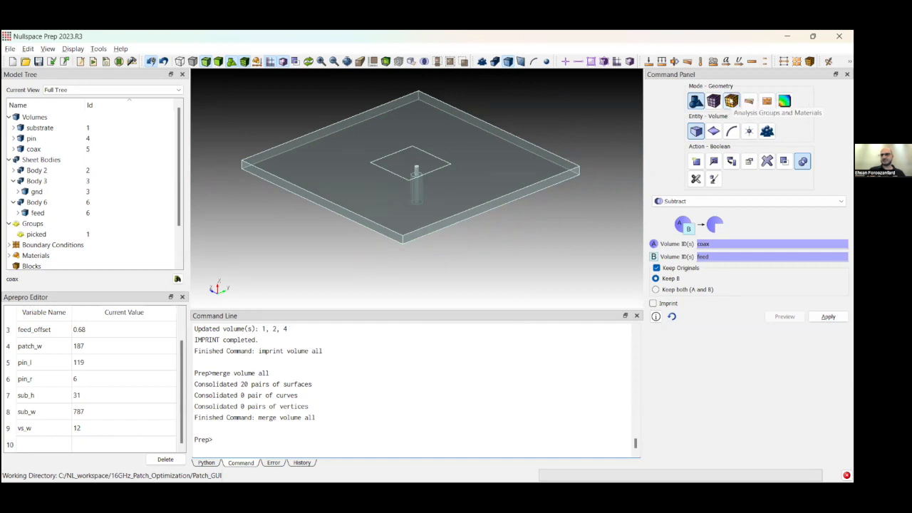
Create block 1 containing all surfaces and check its command in the output
{"action": "left_click", "coordinate": [732, 102]}
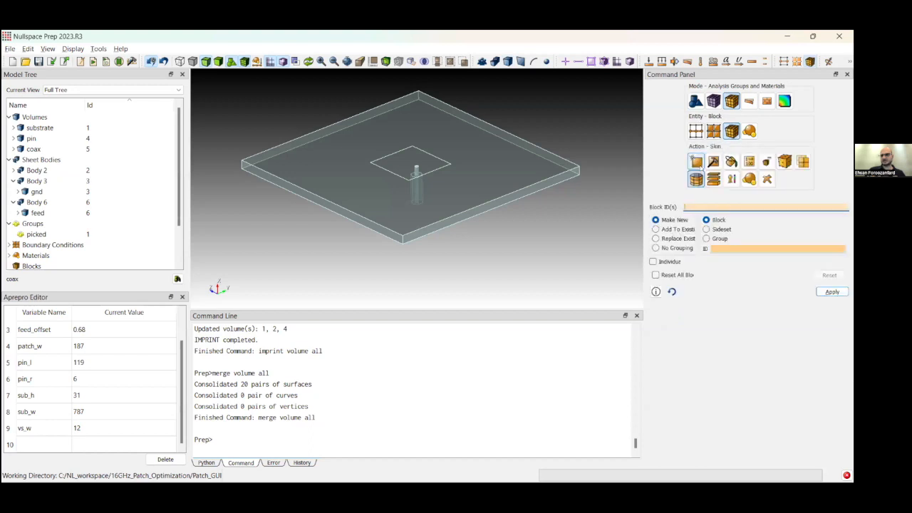
{"action": "left_click", "coordinate": [697, 162]}
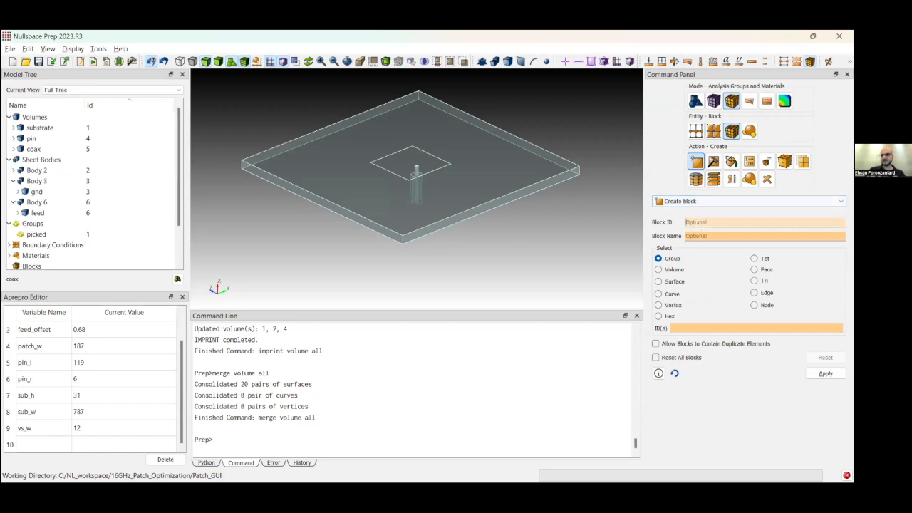
{"action": "type", "text": "1"}
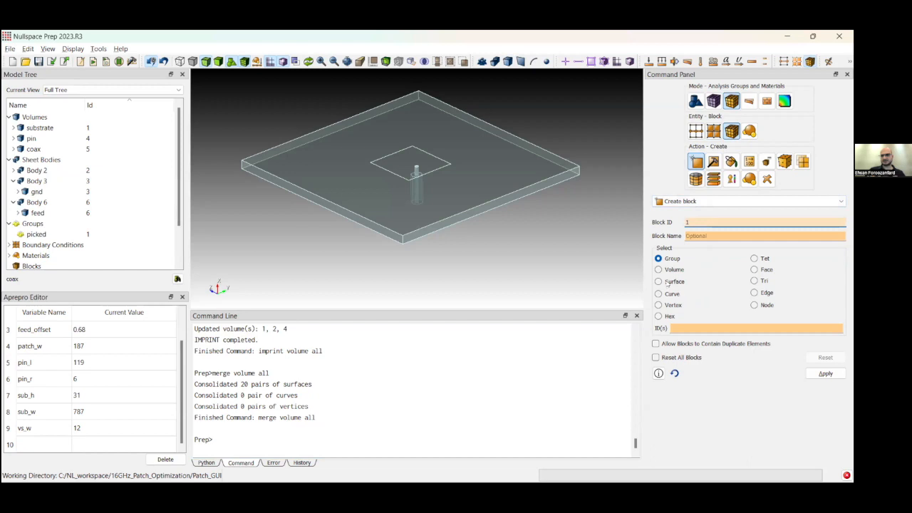
{"action": "left_click", "coordinate": [667, 283]}
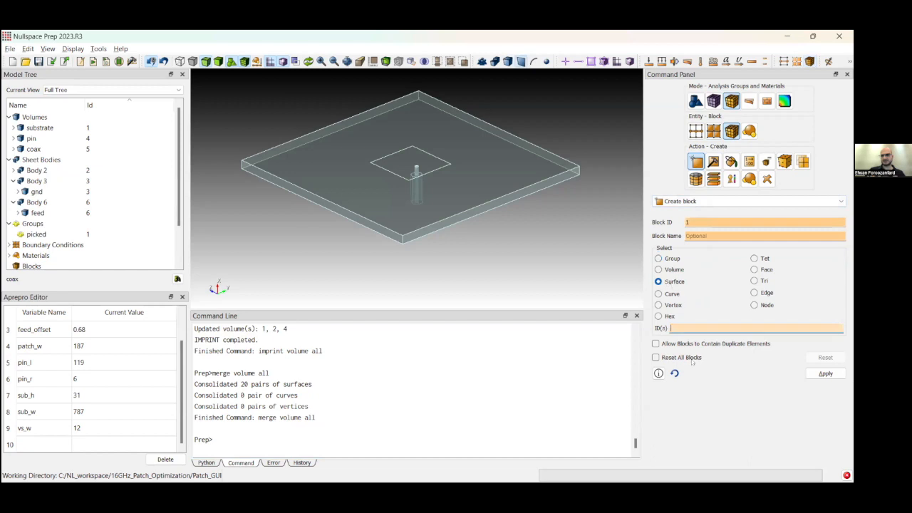
{"action": "type", "text": "all"}
{"action": "double_click", "coordinate": [674, 329]}
{"action": "left_click", "coordinate": [818, 372]}
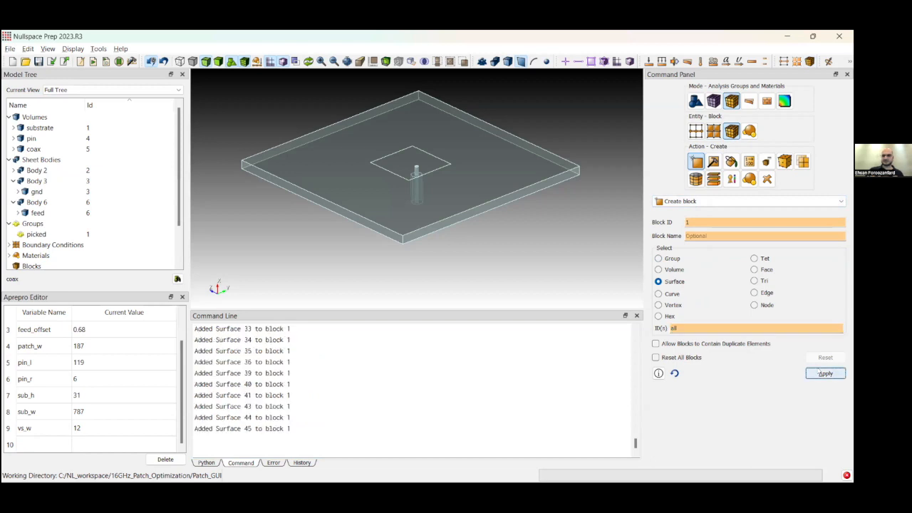
{"action": "left_click", "coordinate": [431, 408]}
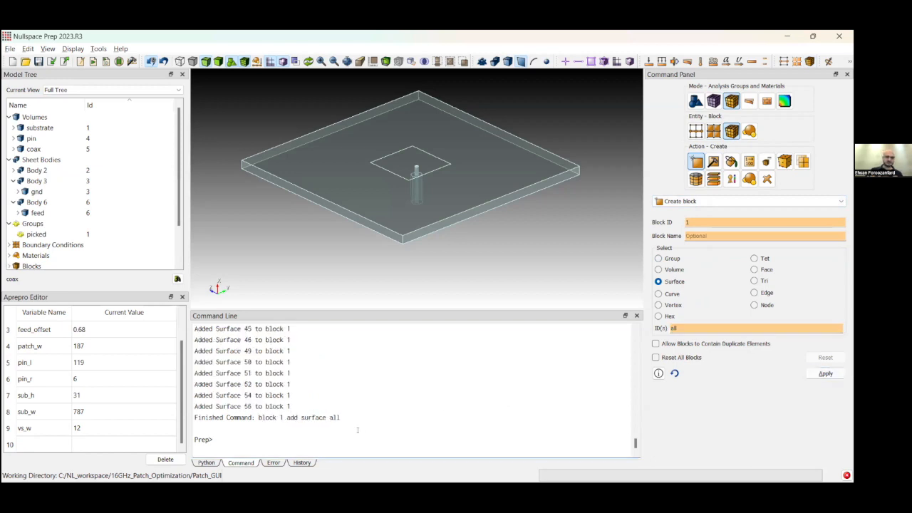
{"action": "left_click", "coordinate": [354, 444]}
{"action": "left_click_drag", "start_coordinate": [341, 419], "coordinate": [262, 418]}
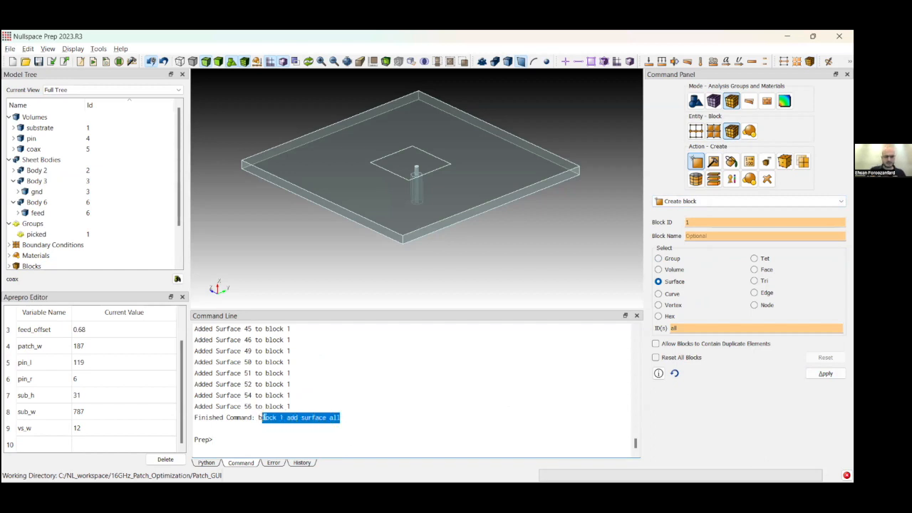
{"action": "left_click", "coordinate": [366, 424]}
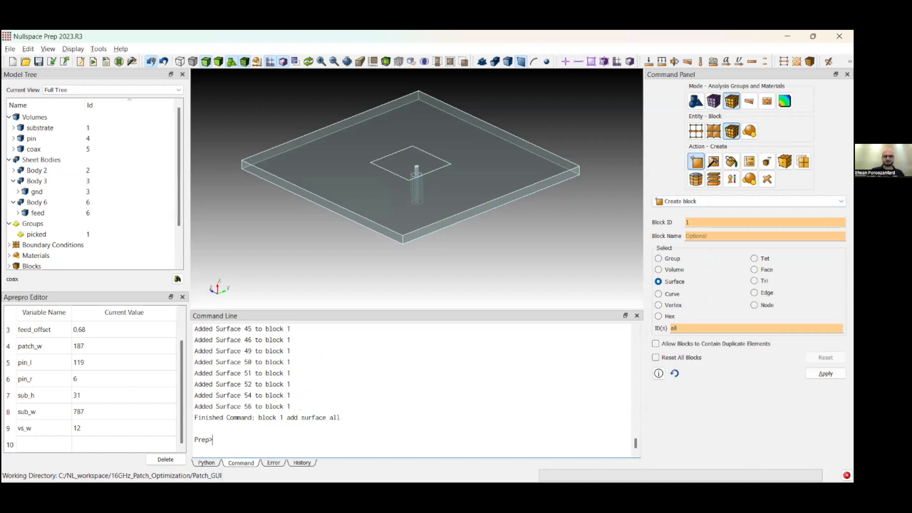
Copy the session history from the last reset through "block 1 add surface all" into an untitled journal in the Journal Editor
{"action": "middle_click_drag", "start_coordinate": [415, 258], "coordinate": [417, 254]}
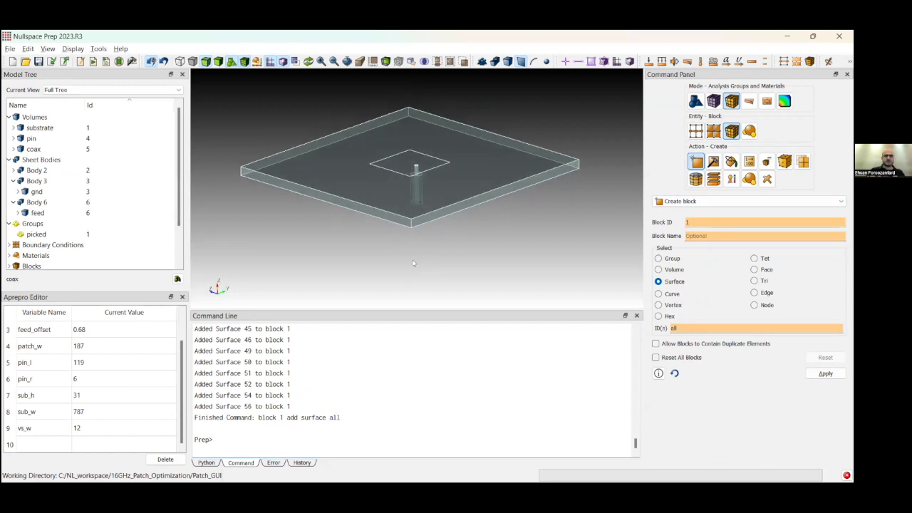
{"action": "middle_click_drag", "start_coordinate": [402, 255], "coordinate": [396, 251]}
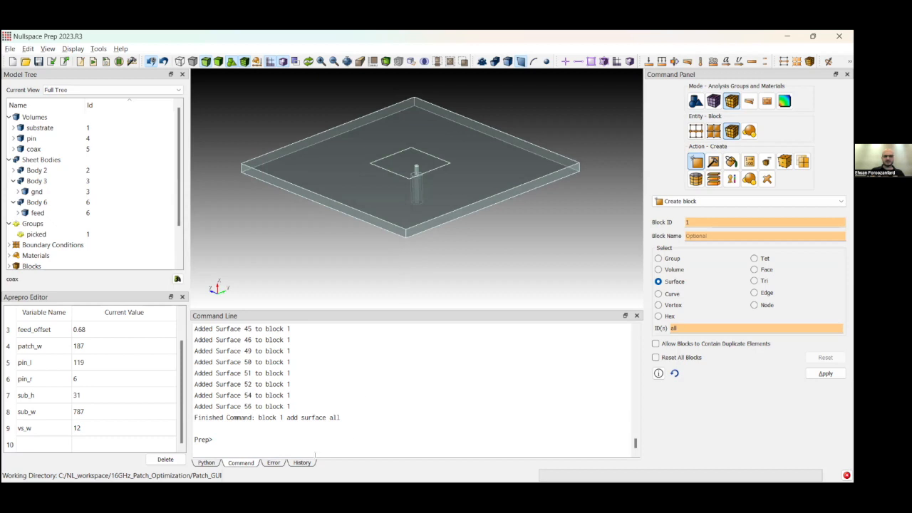
{"action": "left_click", "coordinate": [302, 463]}
{"action": "scroll", "coordinate": [314, 445], "scroll_direction": "down", "scroll_amount": 5}
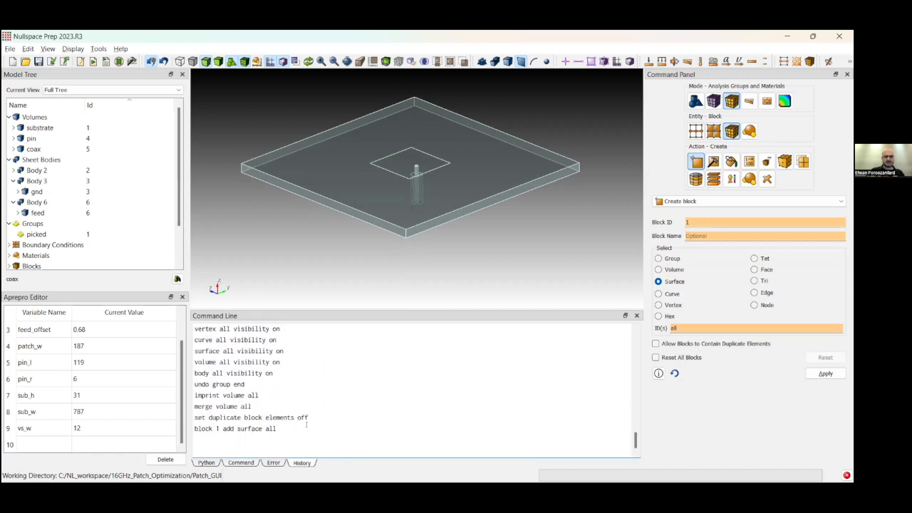
{"action": "left_click_drag", "start_coordinate": [308, 439], "coordinate": [194, 350]}
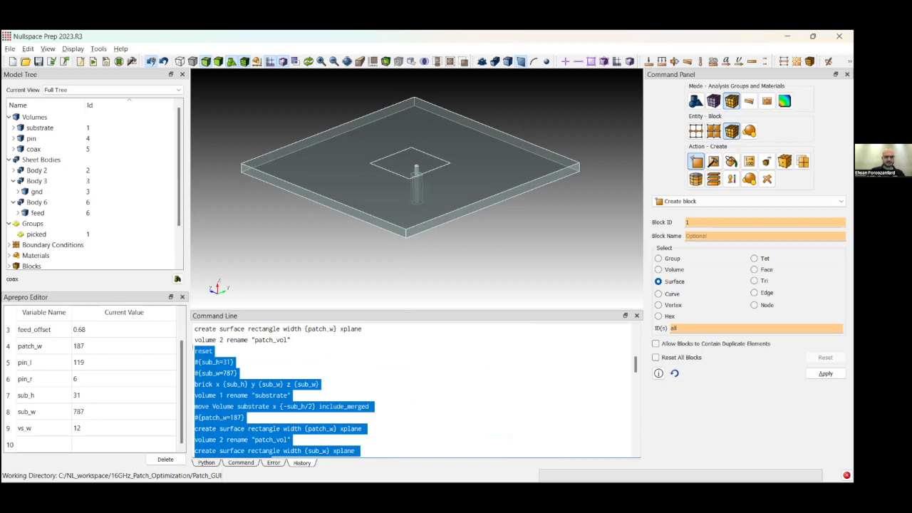
{"action": "right_click", "coordinate": [200, 351]}
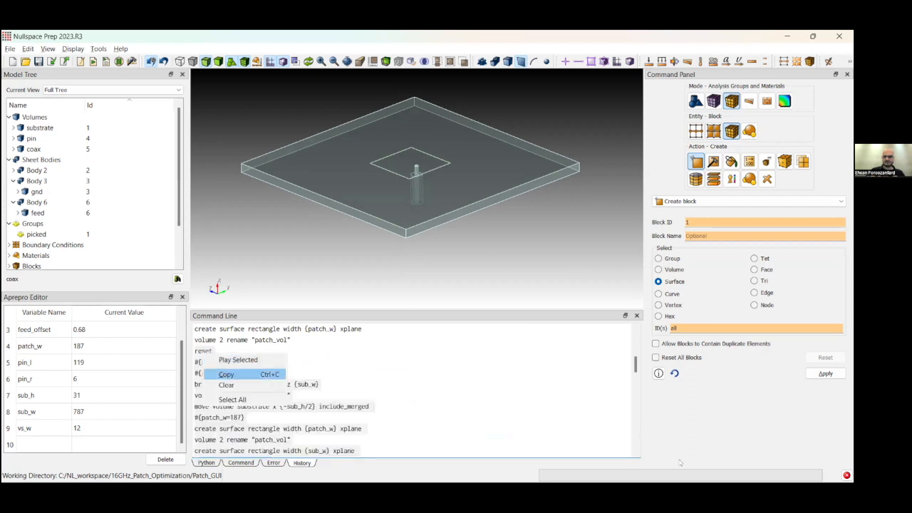
{"action": "left_click", "coordinate": [224, 373]}
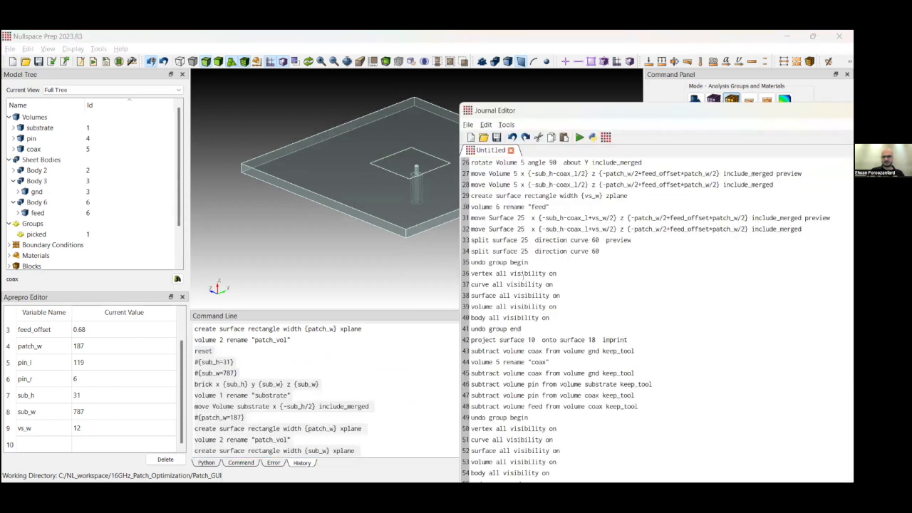
{"action": "scroll", "coordinate": [618, 383], "scroll_direction": "up", "scroll_amount": 8}
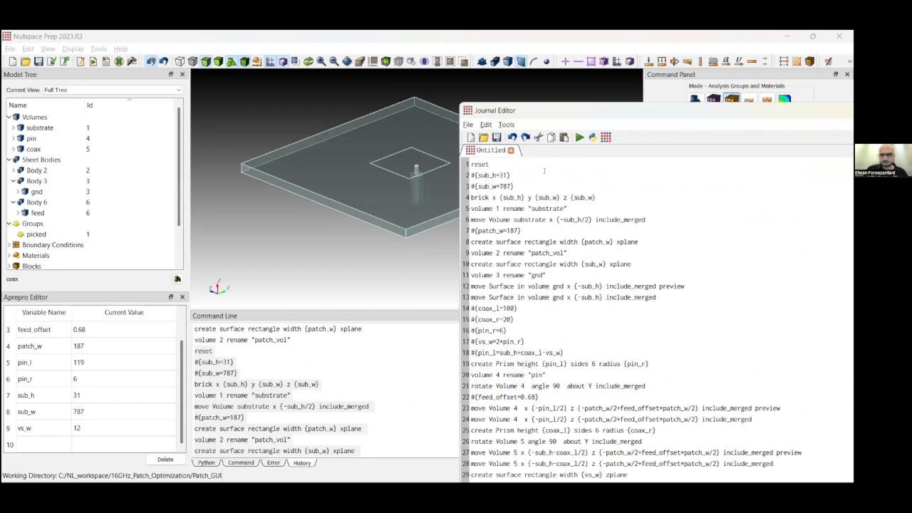
Delete the preview version of the gnd surface move command from the untitled journal
{"action": "left_click_drag", "start_coordinate": [594, 113], "coordinate": [574, 104]}
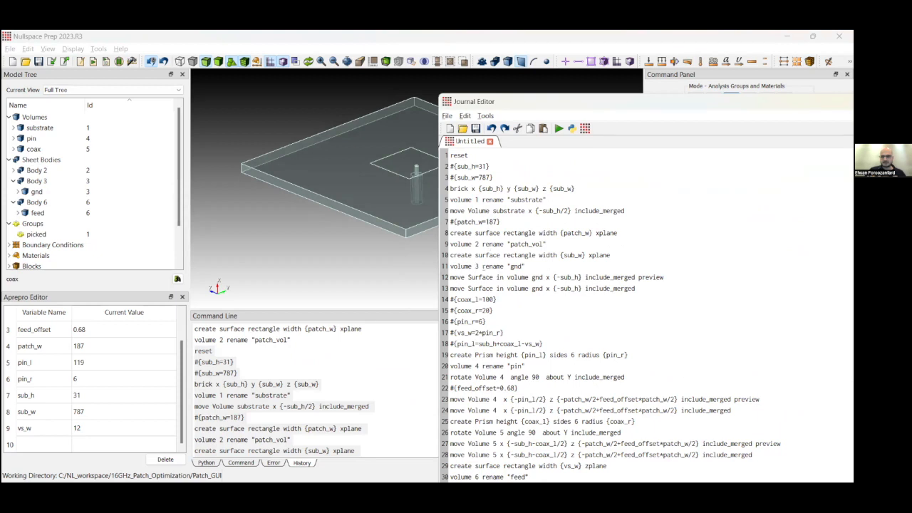
{"action": "left_click", "coordinate": [497, 267]}
{"action": "triple_click", "coordinate": [527, 277]}
{"action": "key", "text": "Delete"}
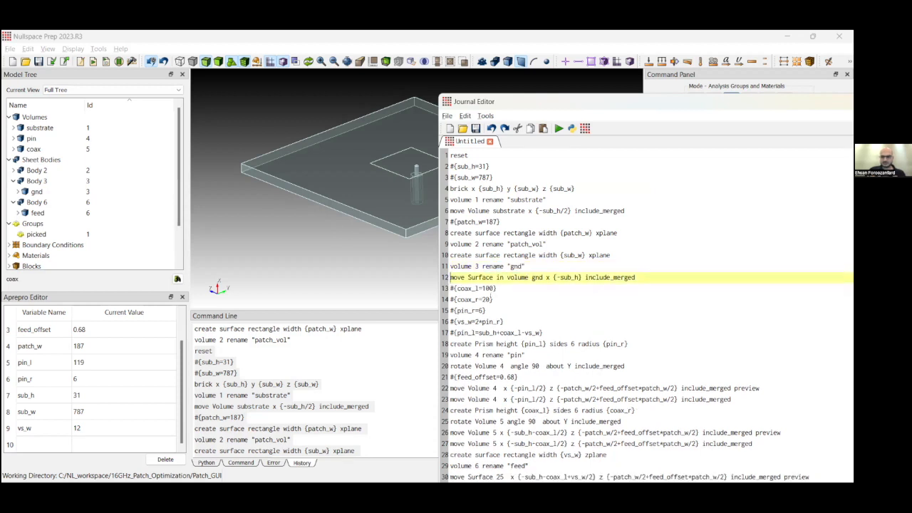
Remove the preview versions of the Volume 4 and Volume 5 move commands from the journal
{"action": "scroll", "coordinate": [490, 282], "scroll_direction": "down", "scroll_amount": 2}
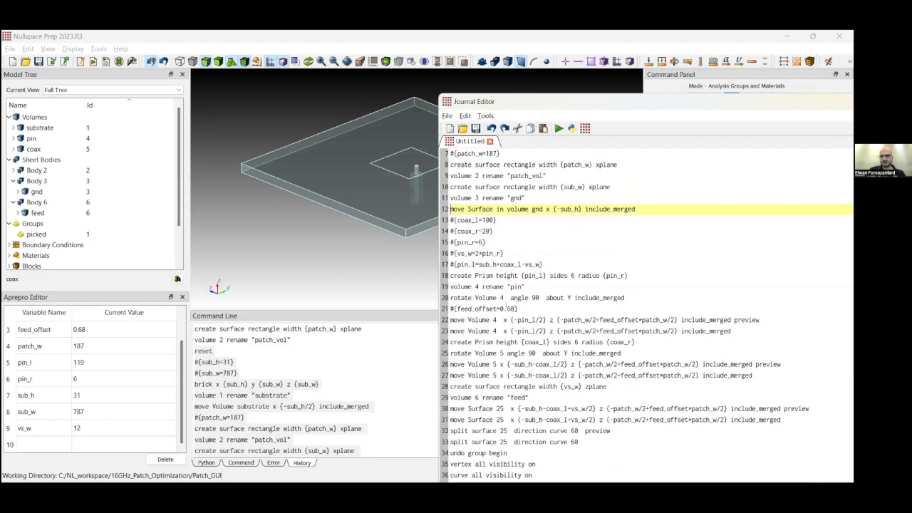
{"action": "scroll", "coordinate": [503, 308], "scroll_direction": "down", "scroll_amount": 1}
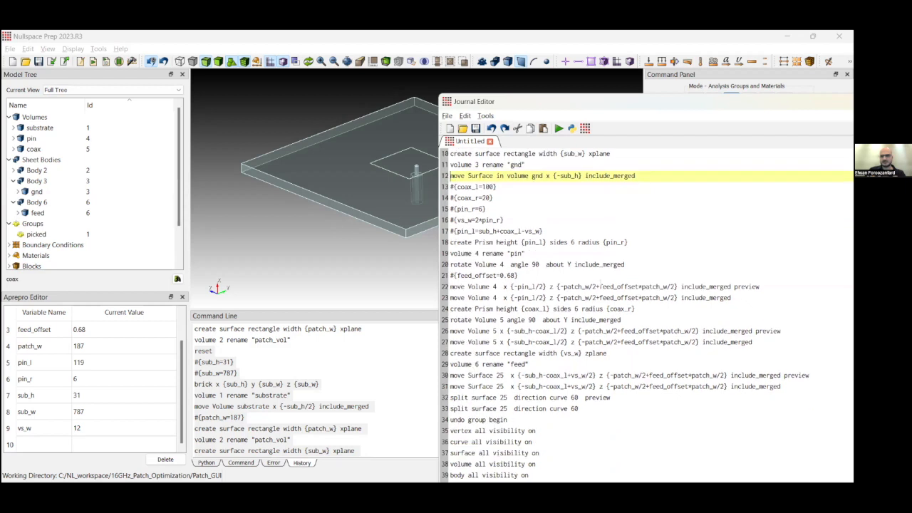
{"action": "triple_click", "coordinate": [511, 286]}
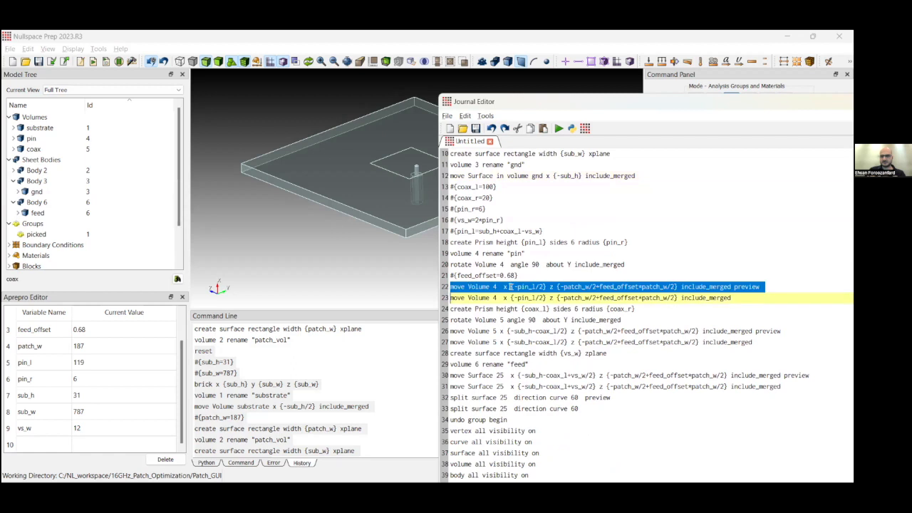
{"action": "key", "text": "Delete"}
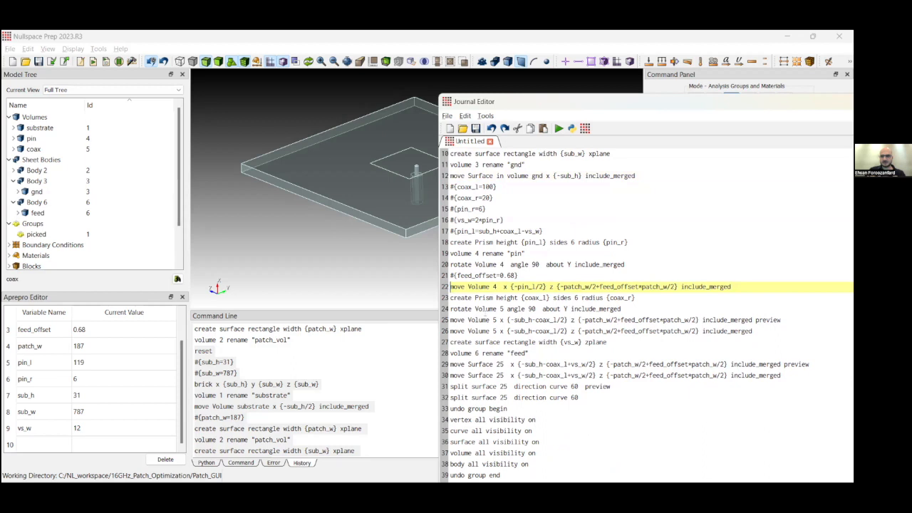
{"action": "triple_click", "coordinate": [476, 320]}
{"action": "key", "text": "Delete"}
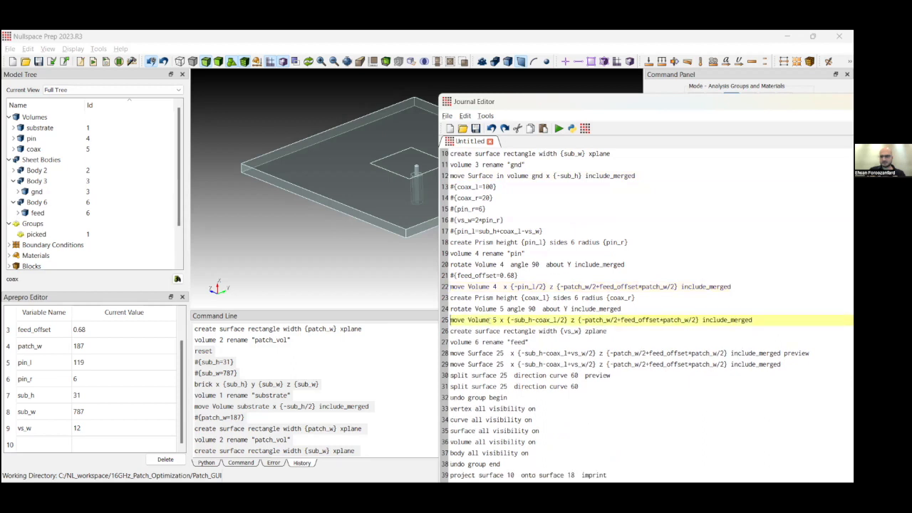
Remove the preview versions of the Surface 25 move and split commands from the journal
{"action": "scroll", "coordinate": [491, 333], "scroll_direction": "down", "scroll_amount": 1}
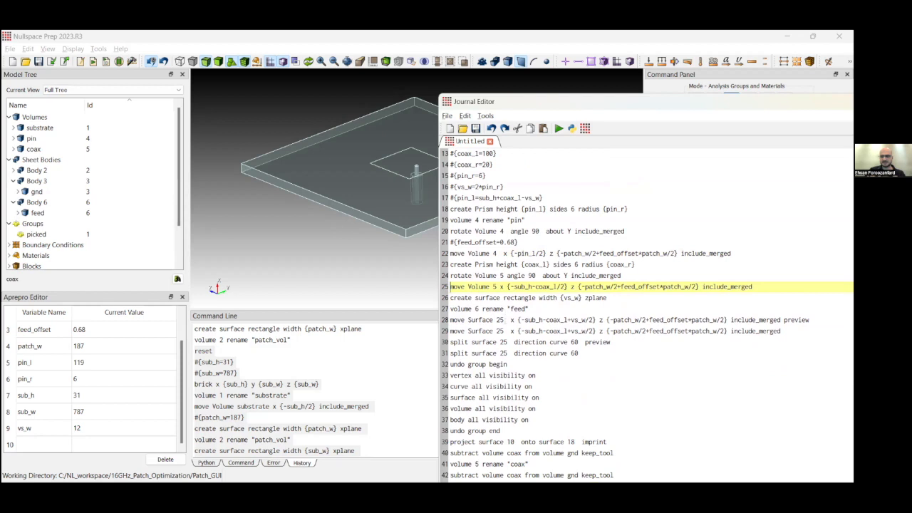
{"action": "triple_click", "coordinate": [502, 320]}
{"action": "key", "text": "Delete"}
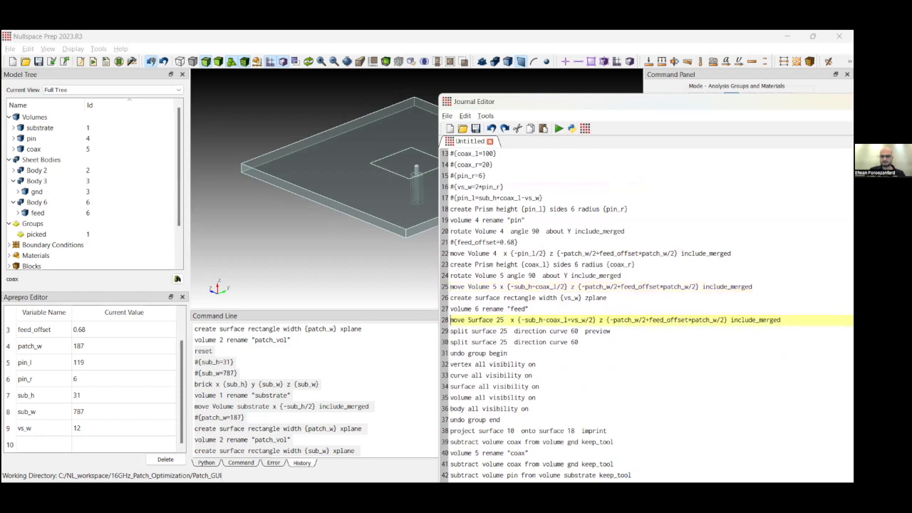
{"action": "scroll", "coordinate": [648, 315], "scroll_direction": "down", "scroll_amount": 1}
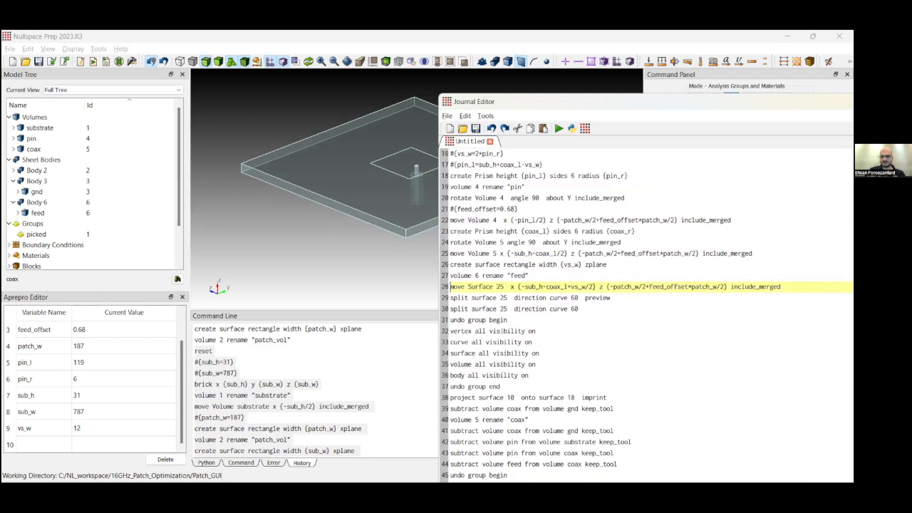
{"action": "triple_click", "coordinate": [501, 298]}
{"action": "key", "text": "Delete"}
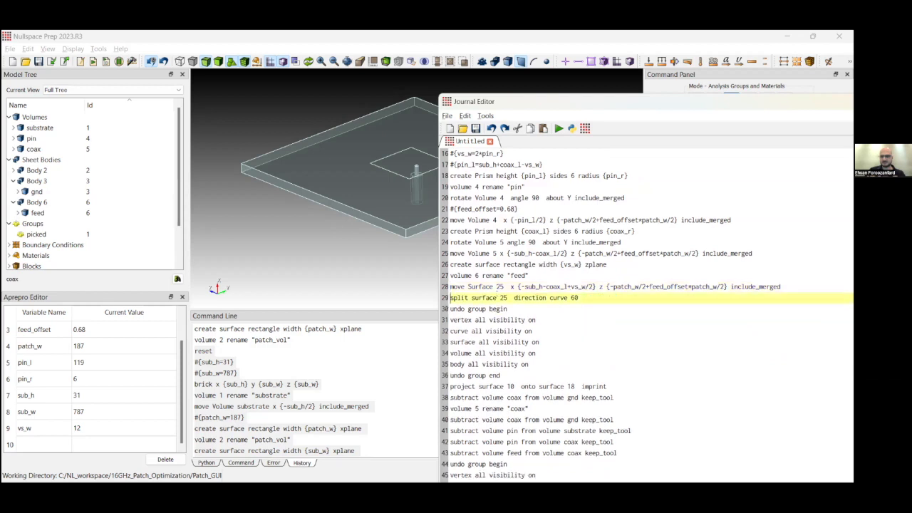
Delete the first undo-group visibility block and the redundant coax-from-gnd subtraction above the "coax" rename line
{"action": "left_click", "coordinate": [498, 320]}
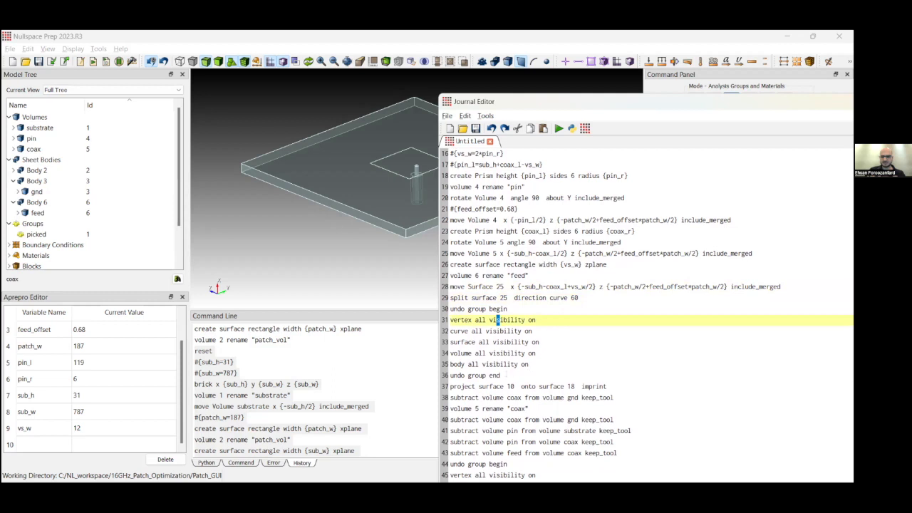
{"action": "left_click_drag", "start_coordinate": [501, 375], "coordinate": [451, 309]}
{"action": "key", "text": "Delete"}
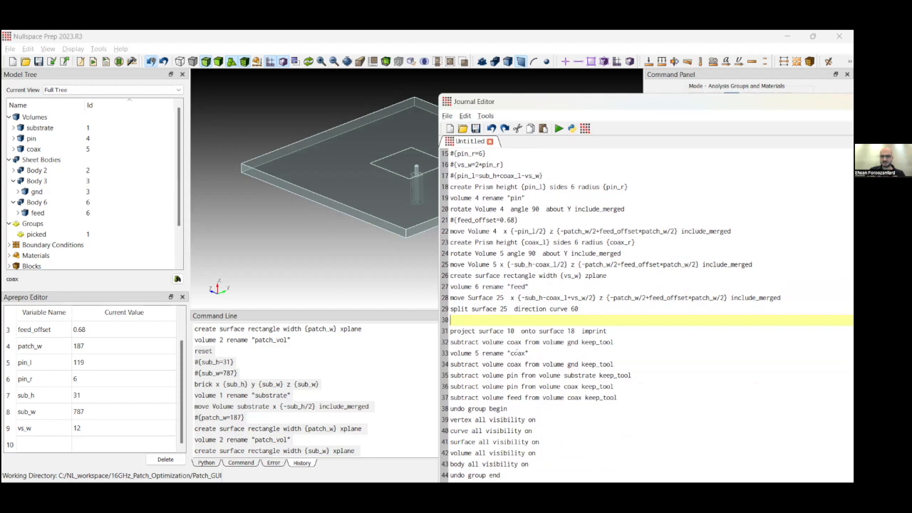
{"action": "triple_click", "coordinate": [518, 343]}
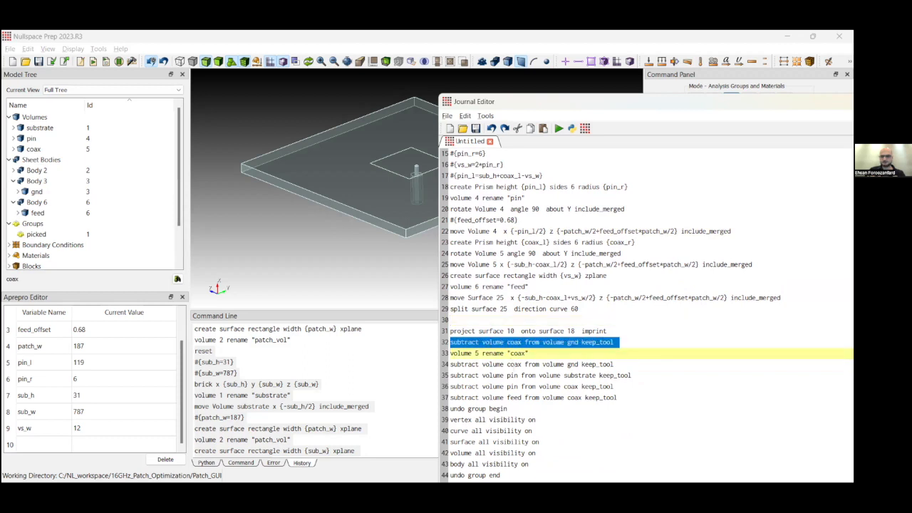
{"action": "key", "text": "Delete"}
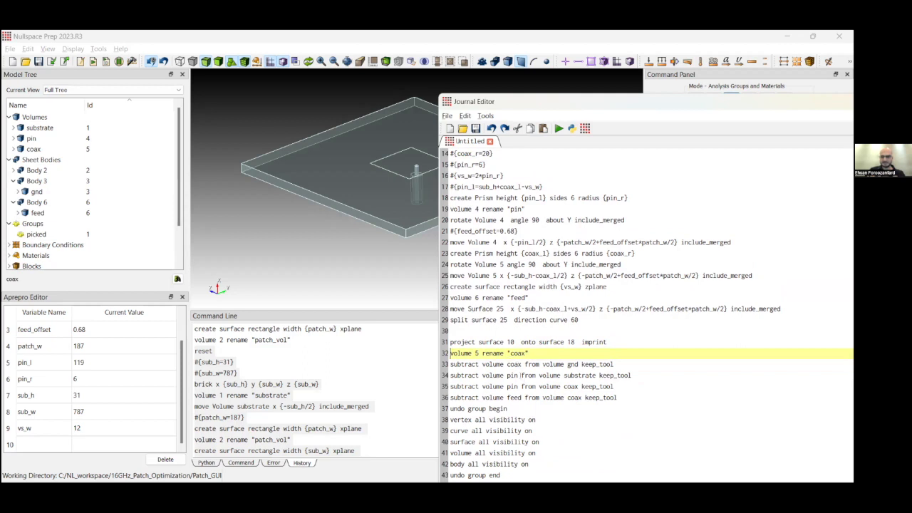
Delete the second undo-group visibility block, including "undo group end", and the "set duplicate block elements off" line
{"action": "left_click", "coordinate": [535, 406]}
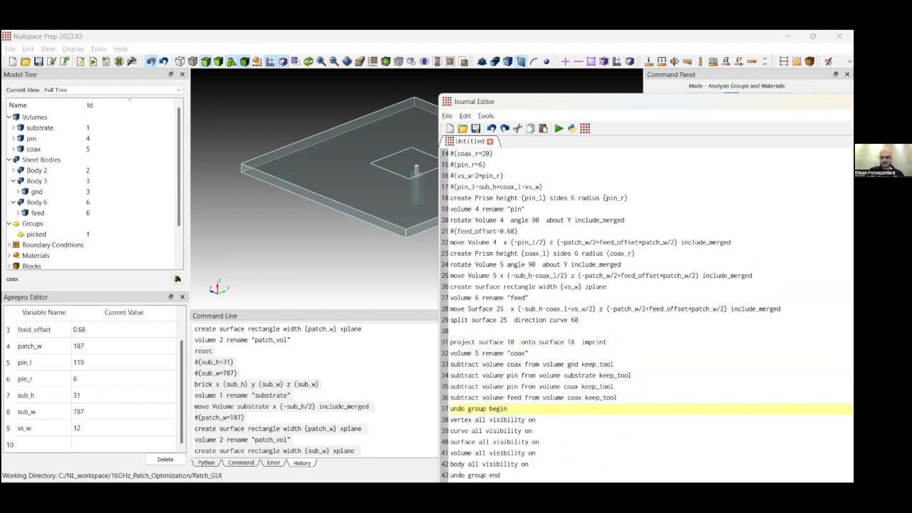
{"action": "left_click_drag", "start_coordinate": [528, 464], "coordinate": [450, 408]}
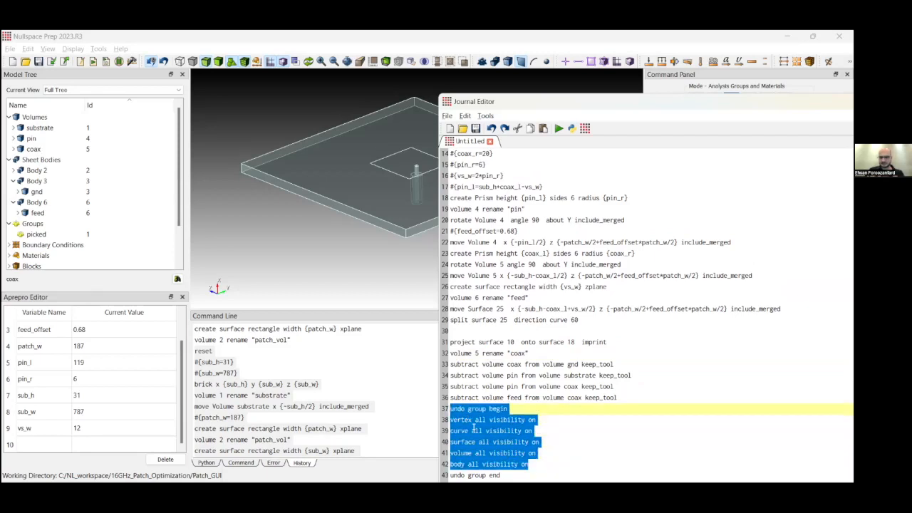
{"action": "key", "text": "Delete"}
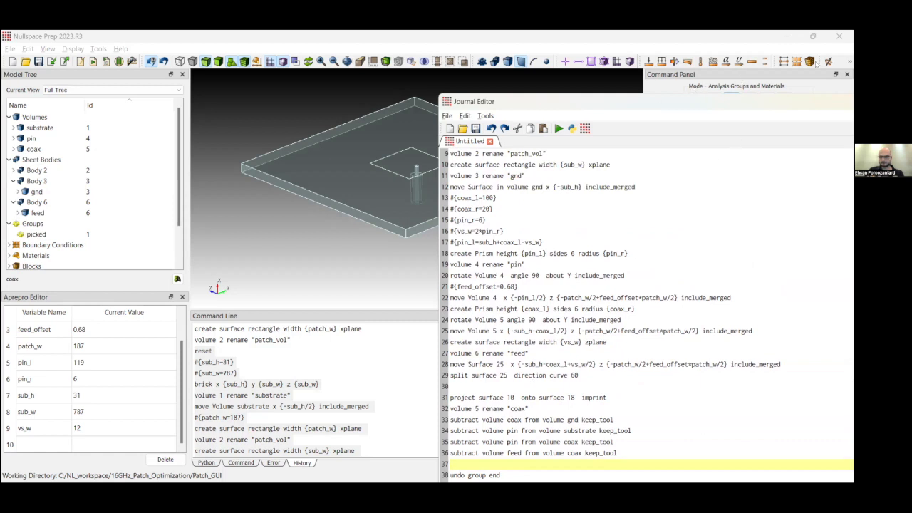
{"action": "left_click_drag", "start_coordinate": [828, 101], "coordinate": [810, 41]}
{"action": "triple_click", "coordinate": [478, 415]}
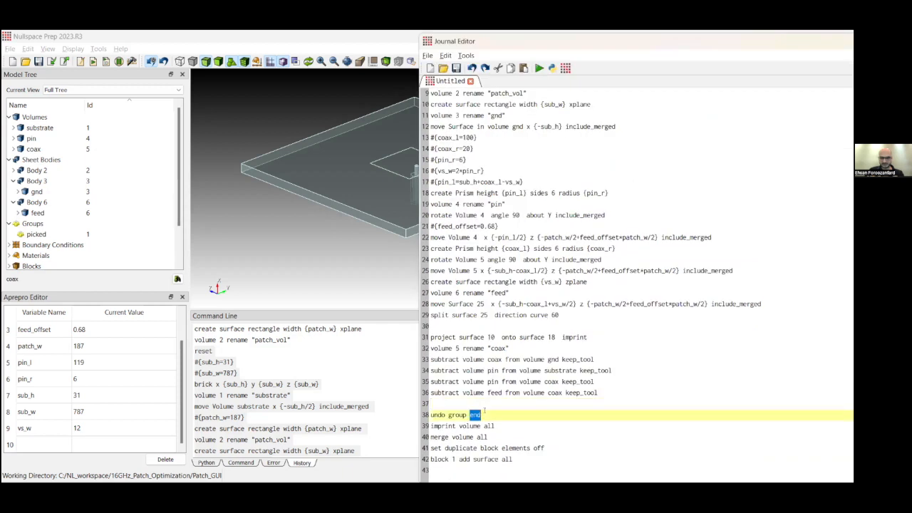
{"action": "key", "text": "Delete"}
{"action": "triple_click", "coordinate": [485, 448]}
{"action": "key", "text": "Delete"}
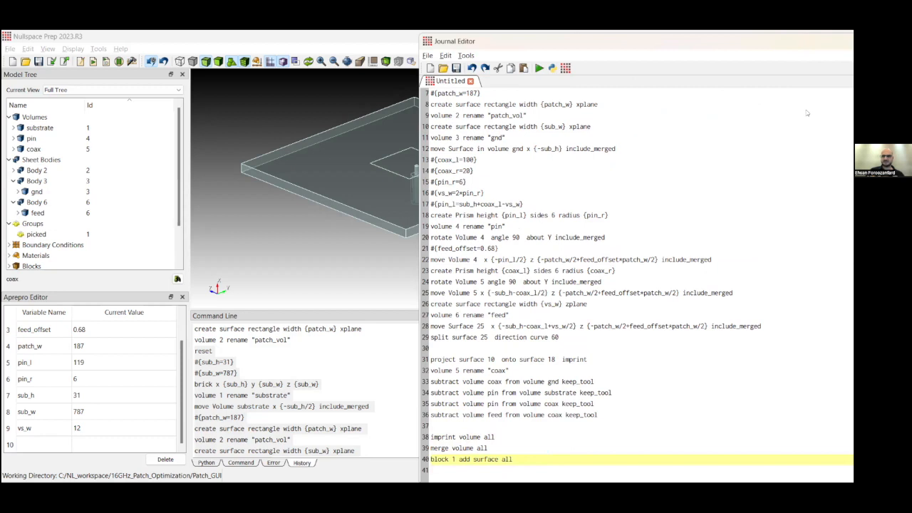
Run the cleaned journal from its reset line to rebuild the patch antenna model
{"action": "left_click_drag", "start_coordinate": [797, 38], "coordinate": [807, 116]}
{"action": "scroll", "coordinate": [526, 255], "scroll_direction": "up", "scroll_amount": 2}
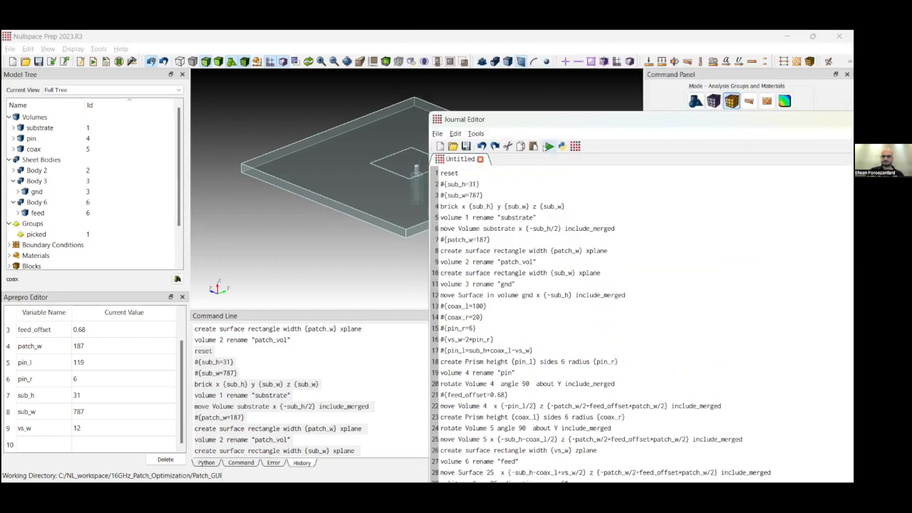
{"action": "left_click", "coordinate": [549, 146]}
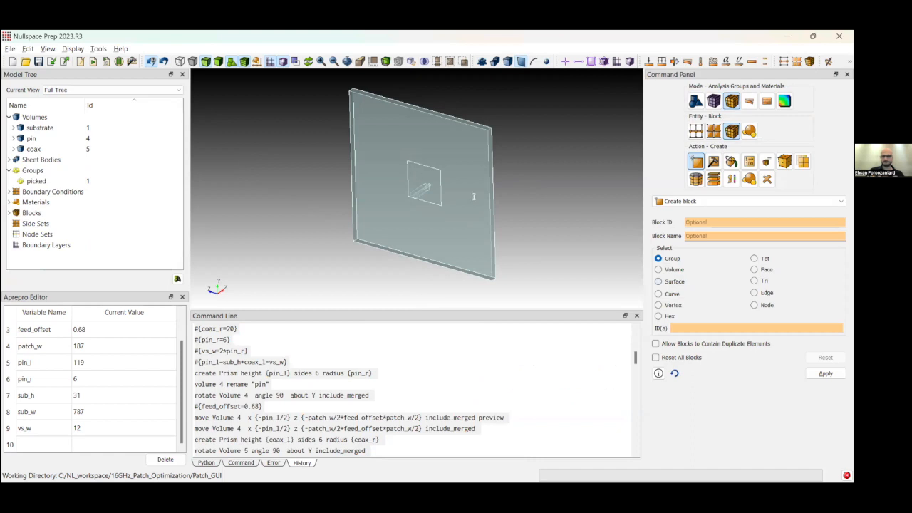
Save the journal as patch_cad in the Patch_GUI folder and return to the main model window
{"action": "left_click", "coordinate": [440, 133]}
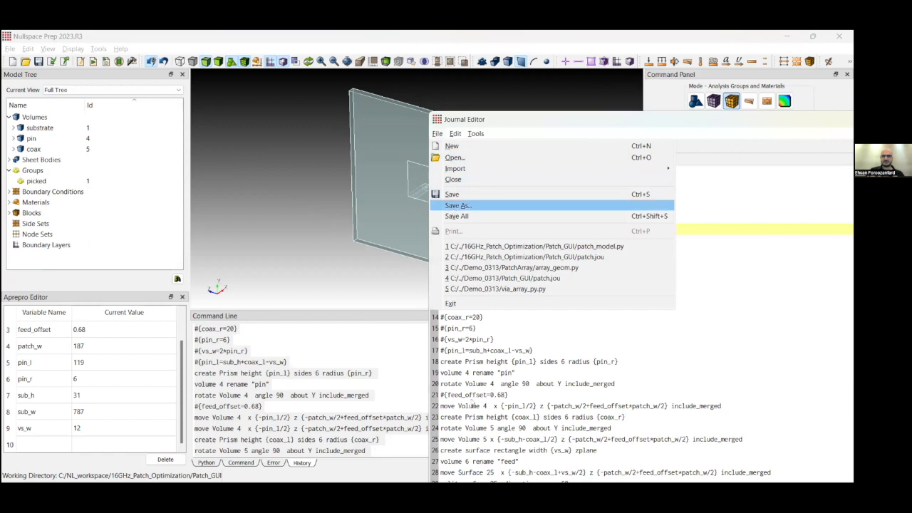
{"action": "left_click", "coordinate": [458, 205]}
{"action": "type", "text": "patch"}
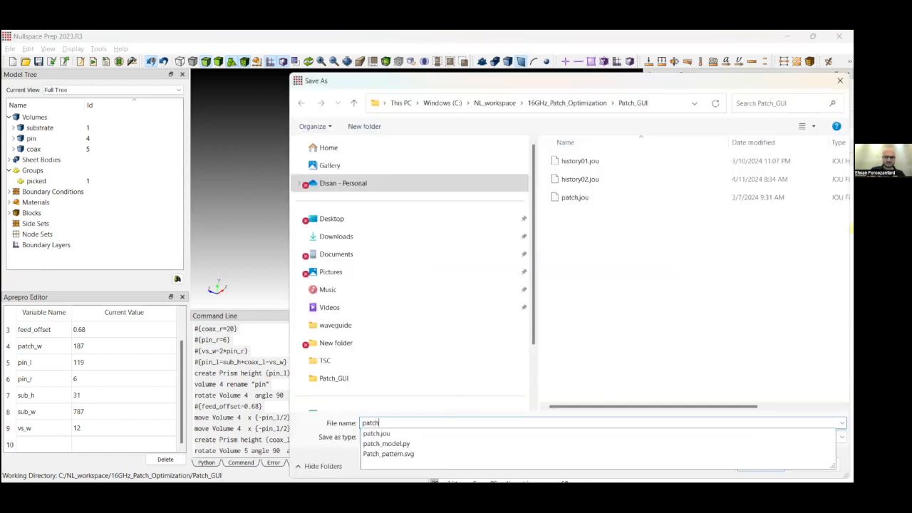
{"action": "type", "text": "_cad"}
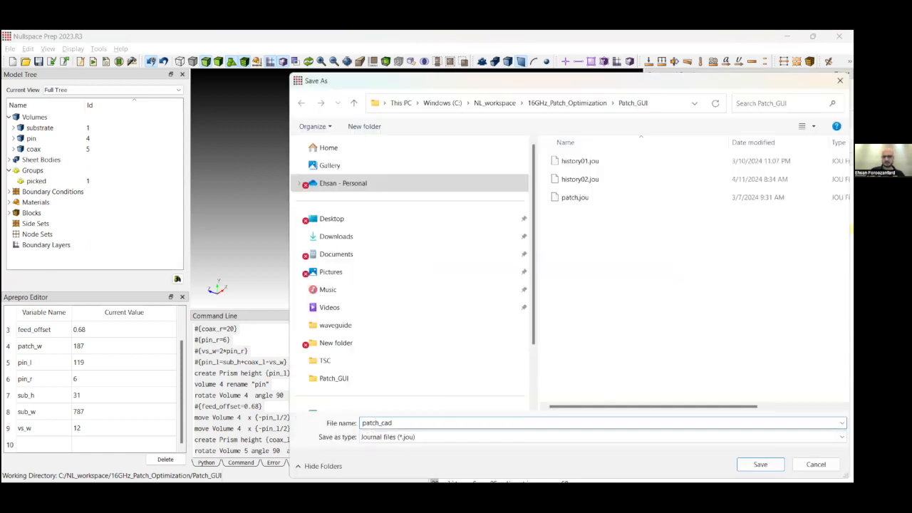
{"action": "left_click", "coordinate": [747, 467]}
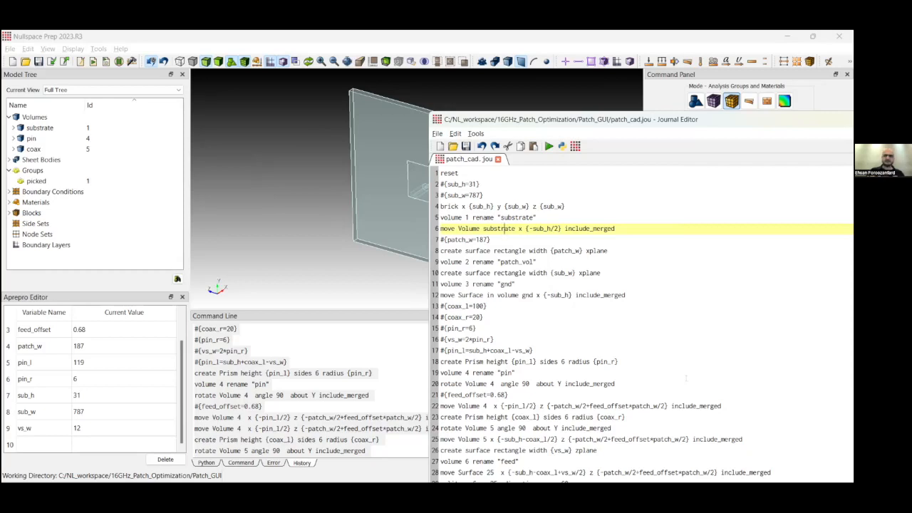
{"action": "left_click", "coordinate": [402, 378]}
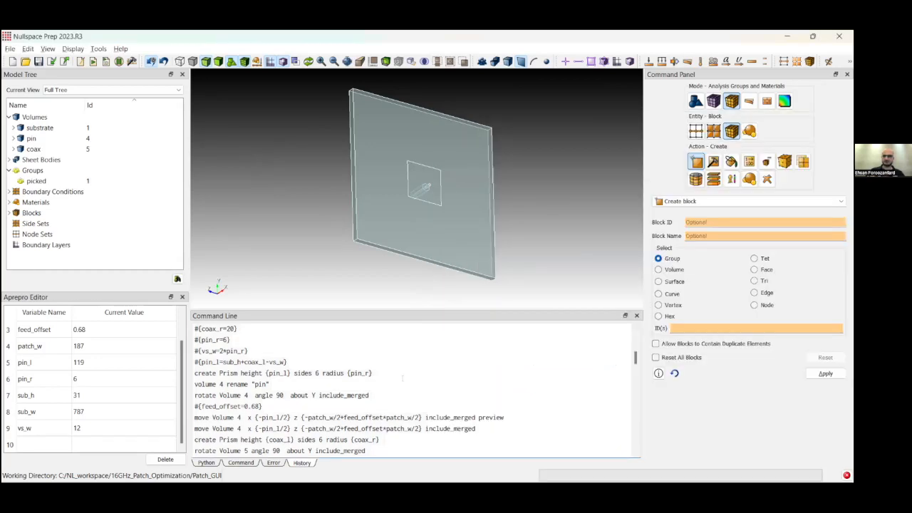